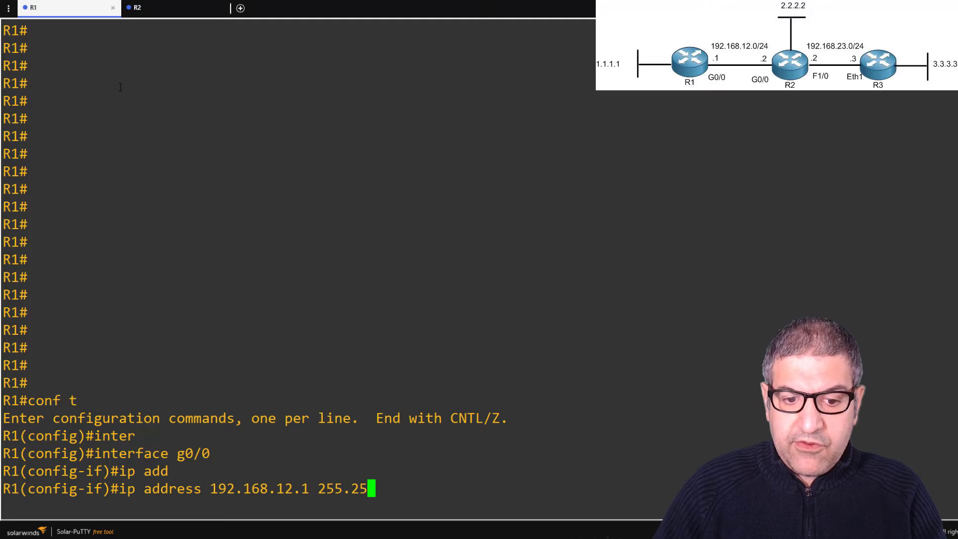
- Apply 192.168.12.1/24 to R1's G0/0, enable it with no shut, and exit the interface
key(Return)
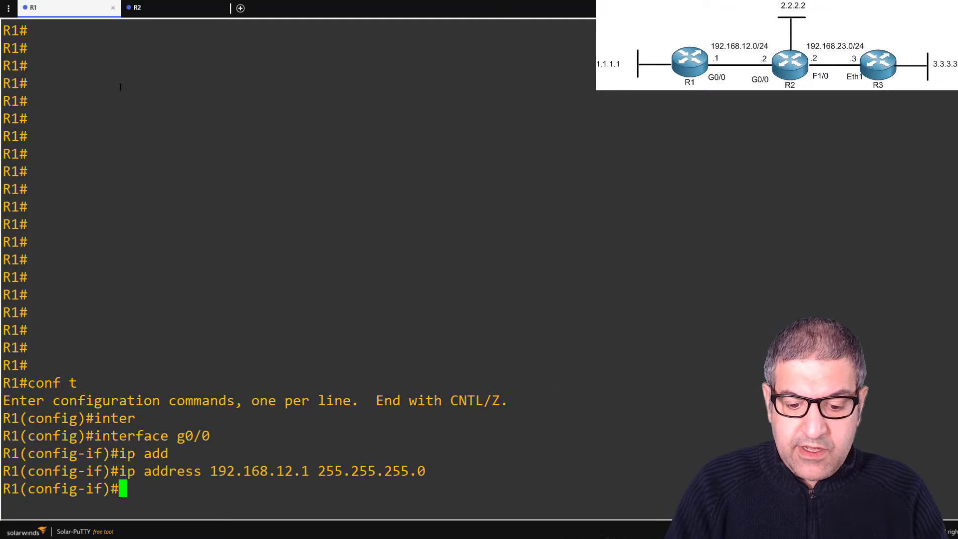
text(no shut)
key(Return)
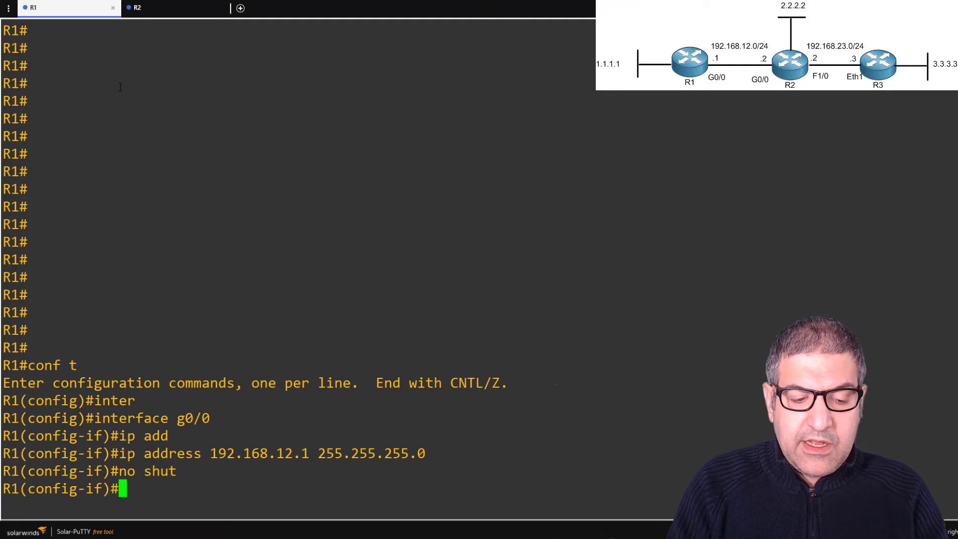
text(exit)
key(Return)
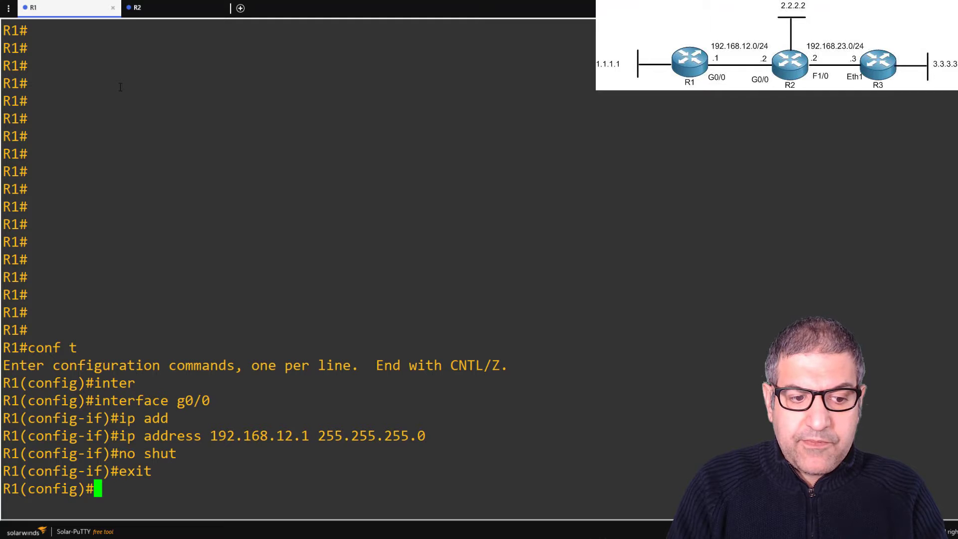
- Create R1's Loopback0 with address 1.1.1.1 255.255.255.255
text(inter)
key(Tab)
text(lo)
key(Tab)
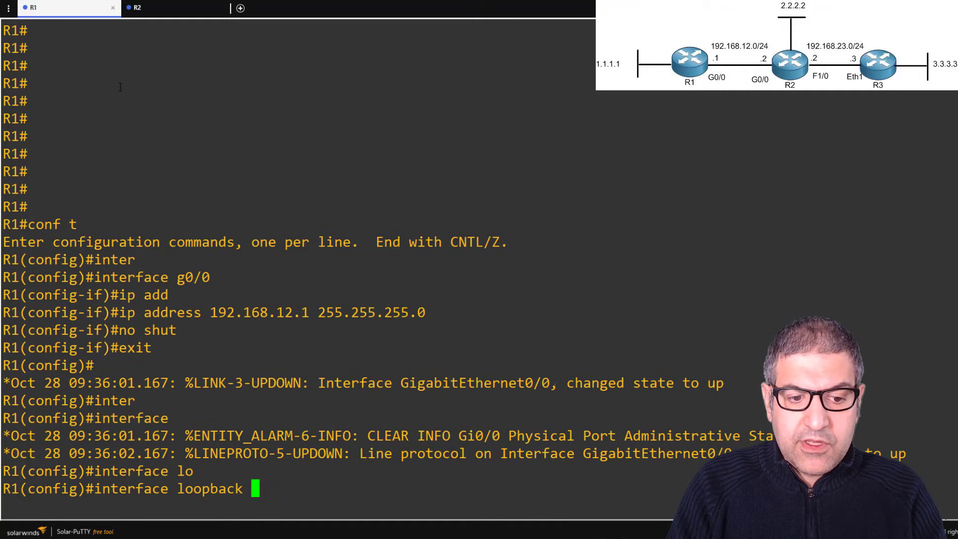
text(0)
key(Return)
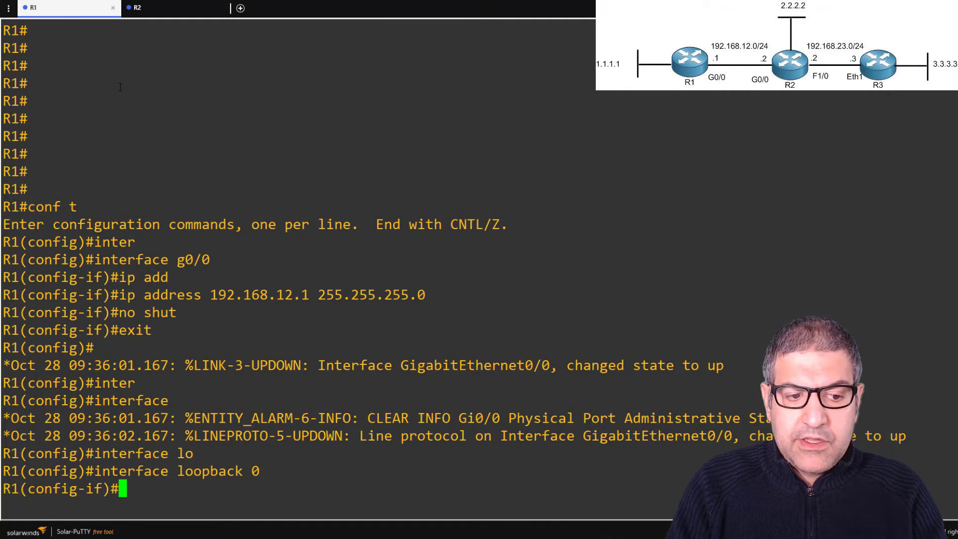
text(ip add)
key(Tab)
text(1.1.1.1.)
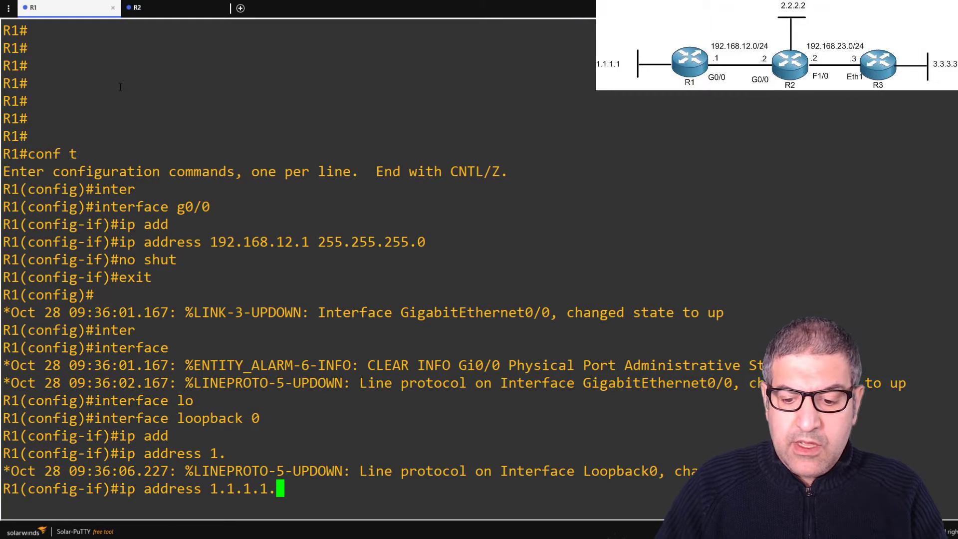
key(BackSpace)
text(255.255.255.255)
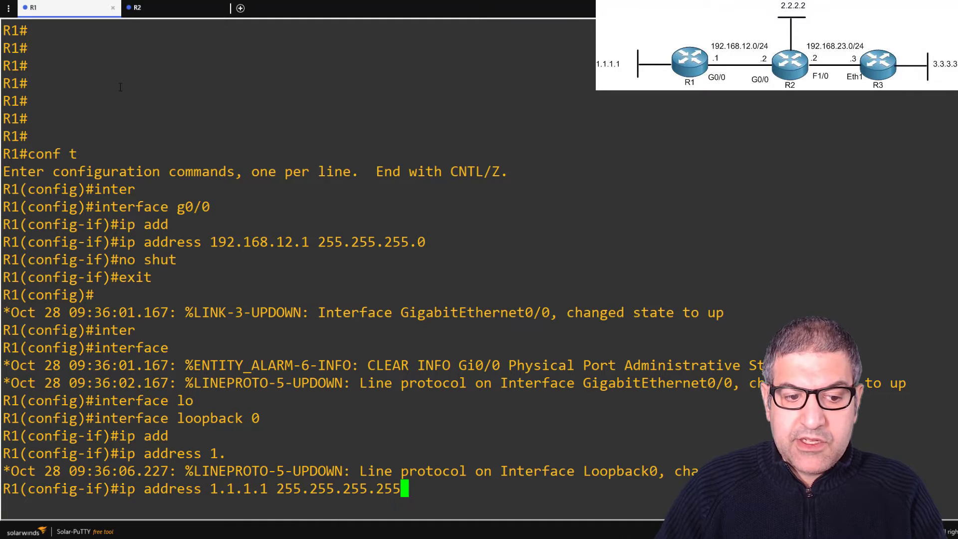
key(Return)
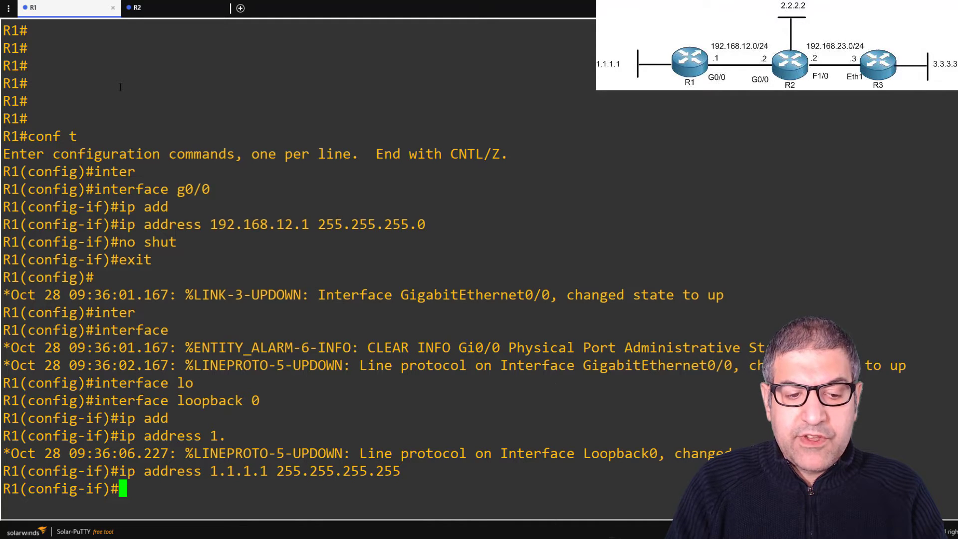
- Return to privileged mode and show R1's interface summary with show ip int brief
text(end)
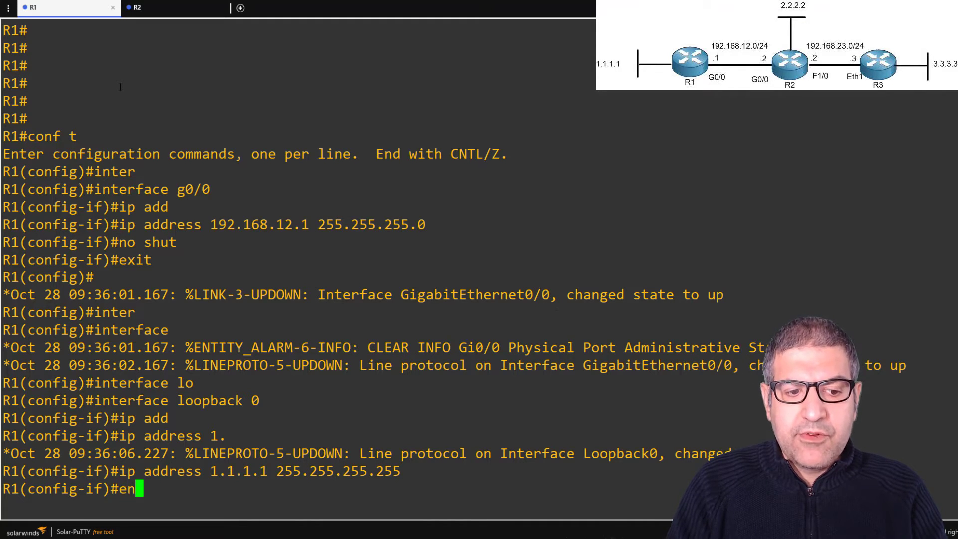
key(Return)
text(show )
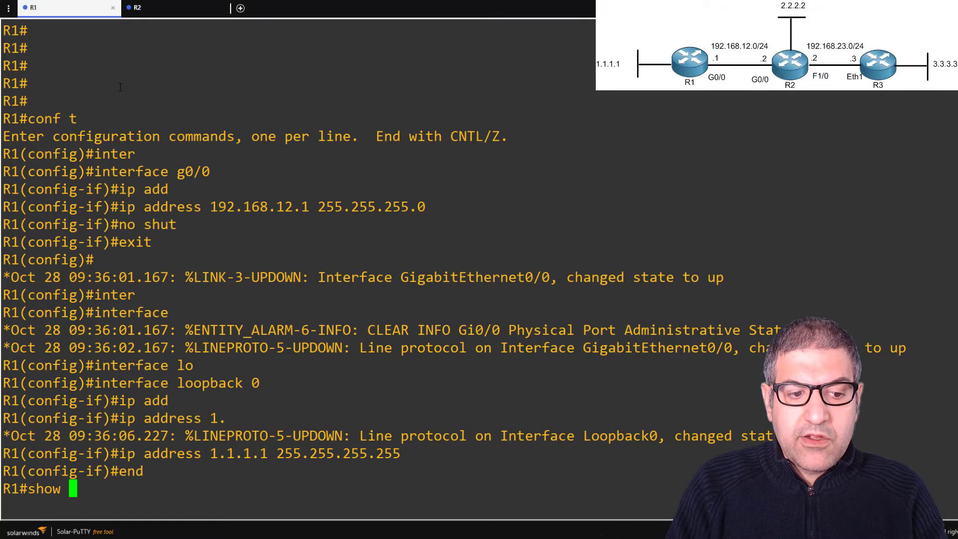
text(ip int brief)
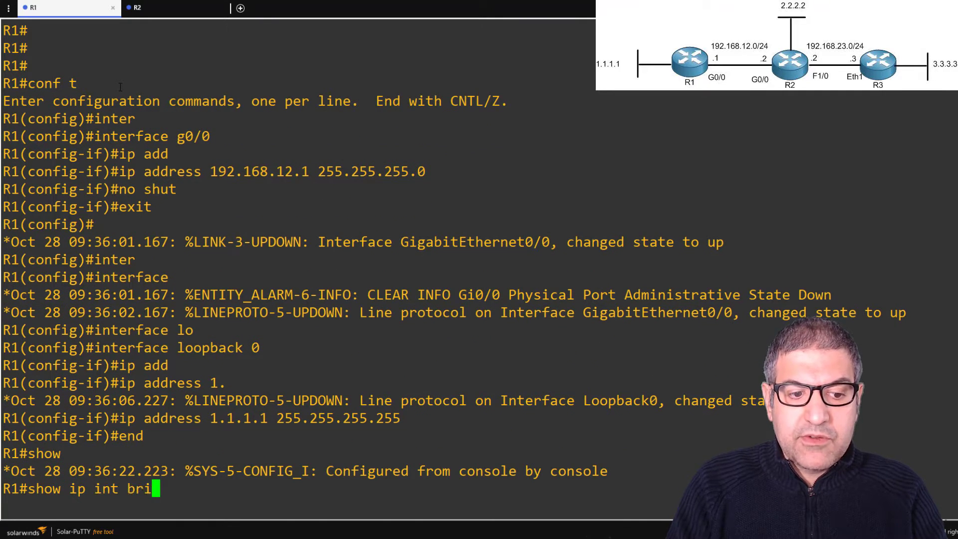
key(Return)
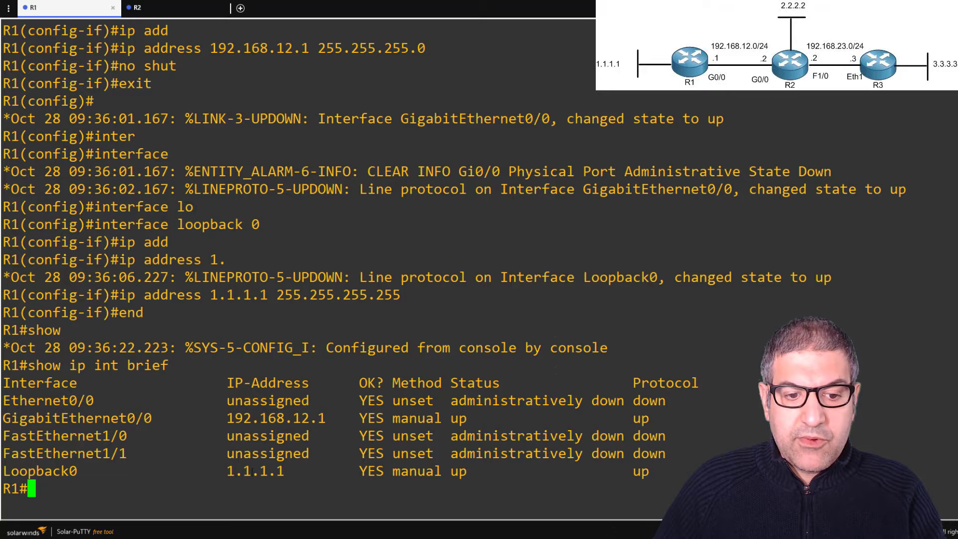
- Switch to R2 and enter configuration for interface g0/0 via conf t
click(173, 11)
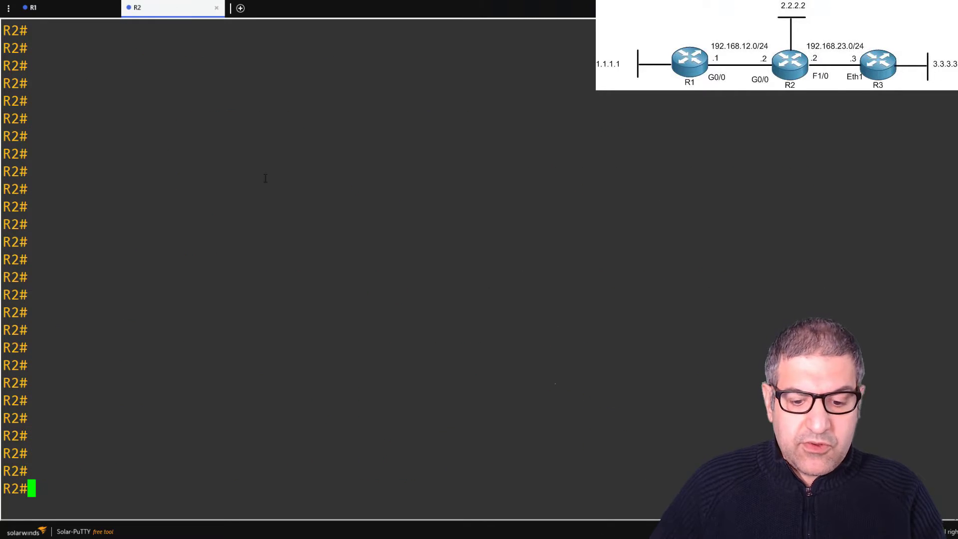
text(conf t)
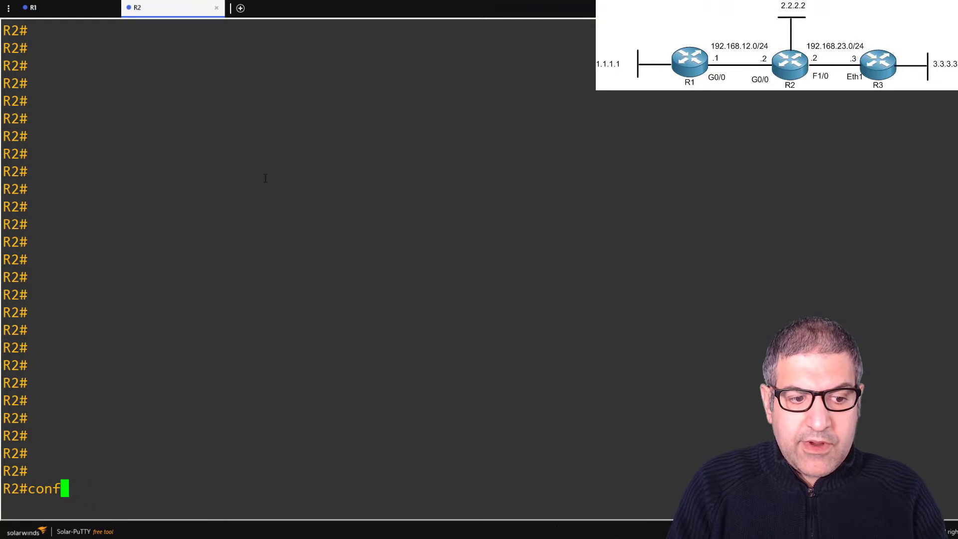
key(Return)
text(inter)
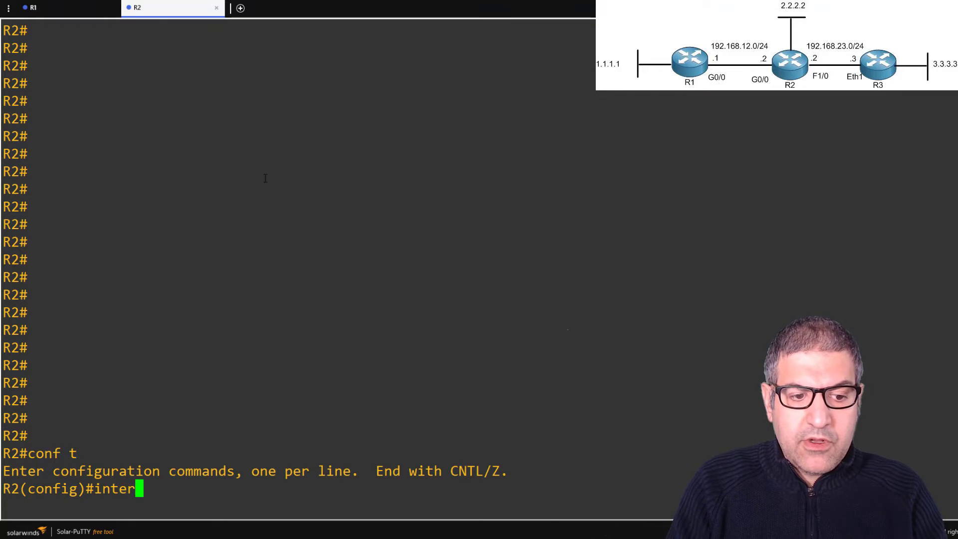
key(Tab)
text(g0/0/)
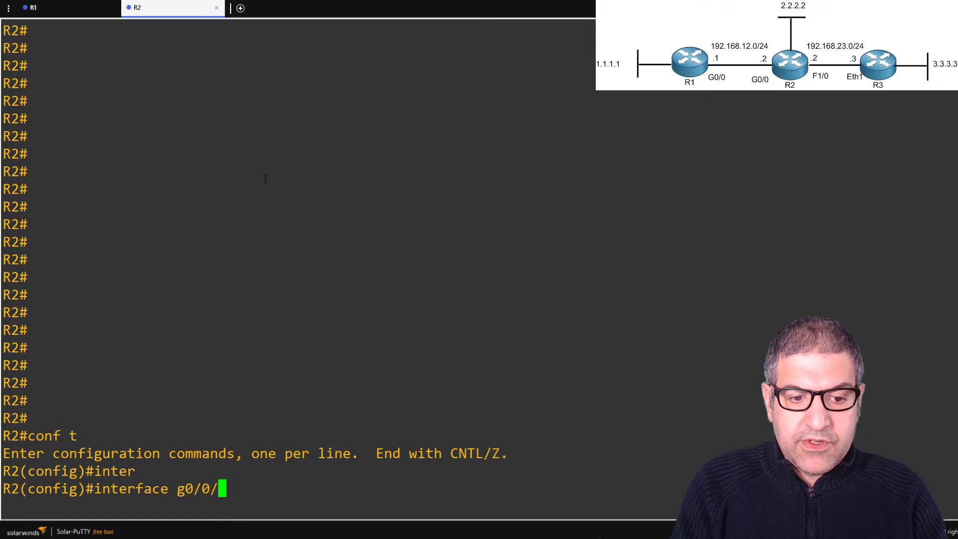
key(BackSpace)
key(Return)
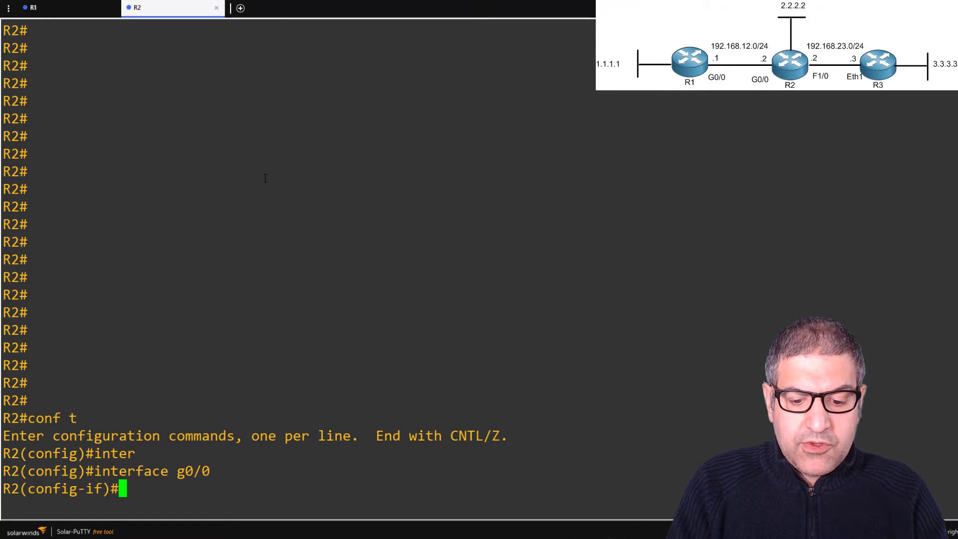
- Give R2's G0/0 address 192.168.12.2 255.255.255.0, enable it, and exit the interface
text(ip add)
key(Tab)
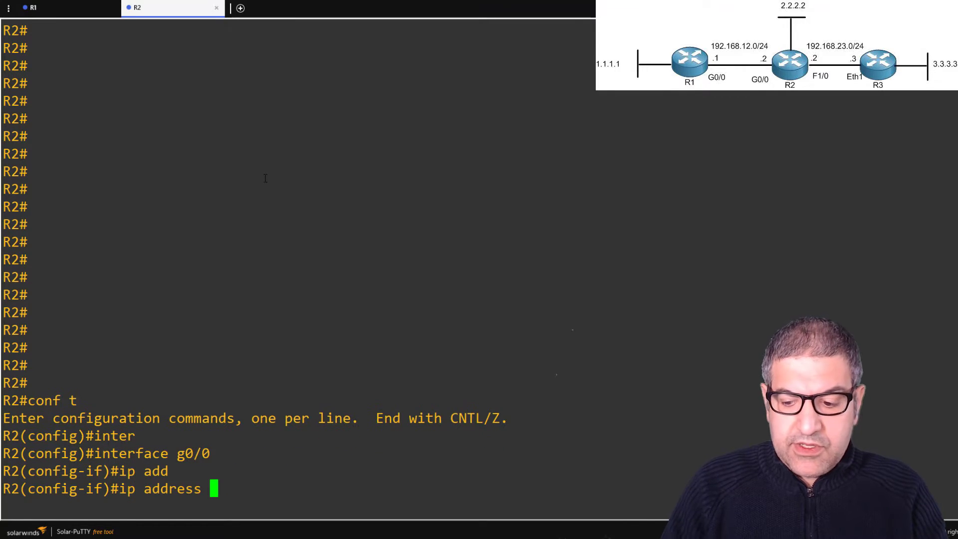
text(192.168.)
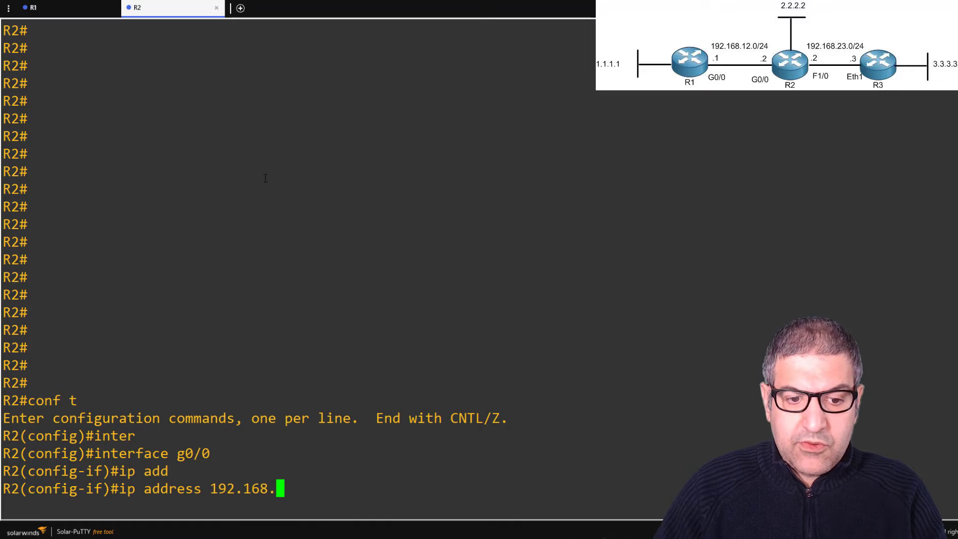
text(12.2 2552)
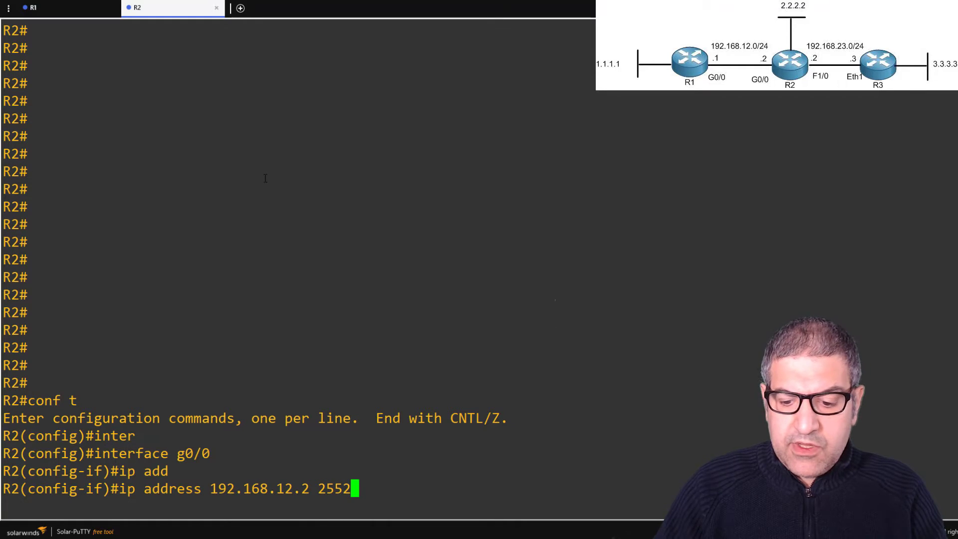
key(BackSpace)
text(.25)
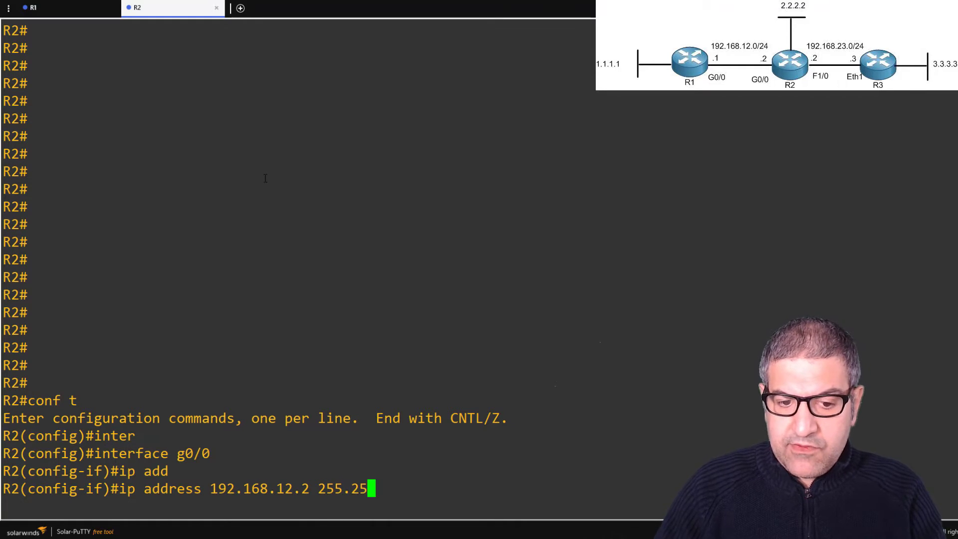
text(5.255.0)
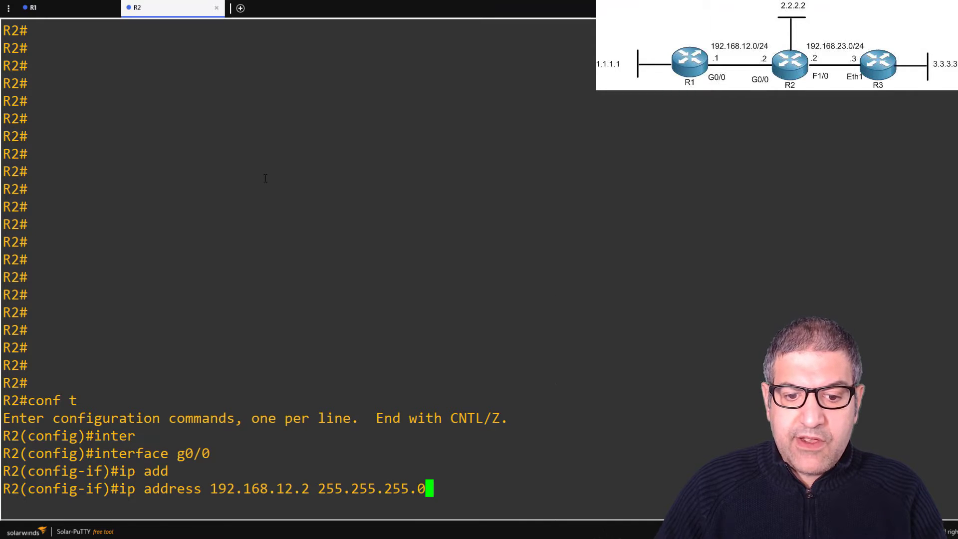
key(Return)
text(no shut)
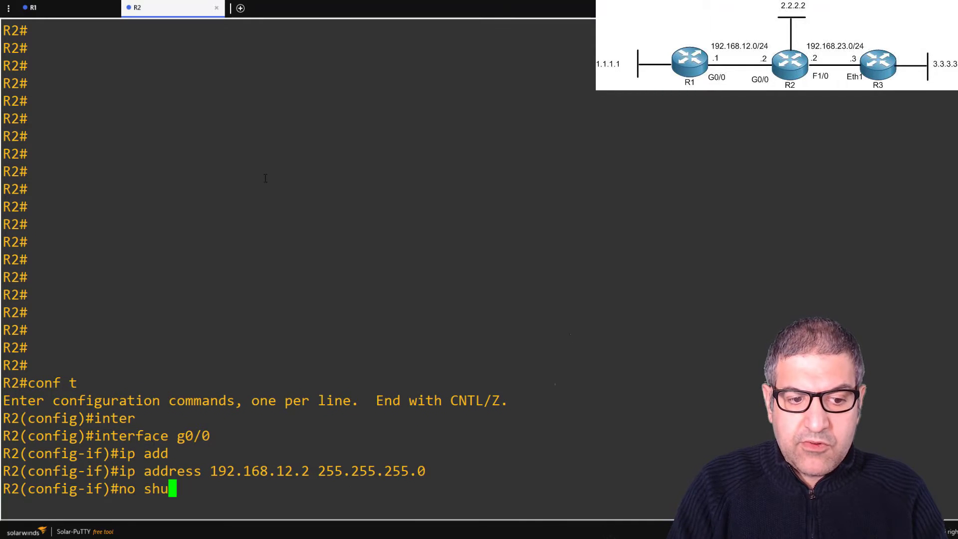
key(Return)
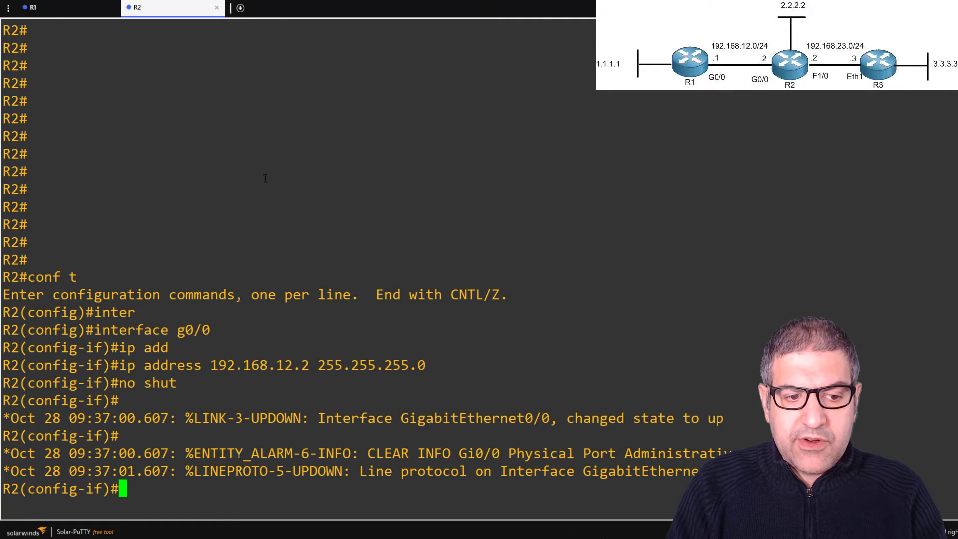
text(exit)
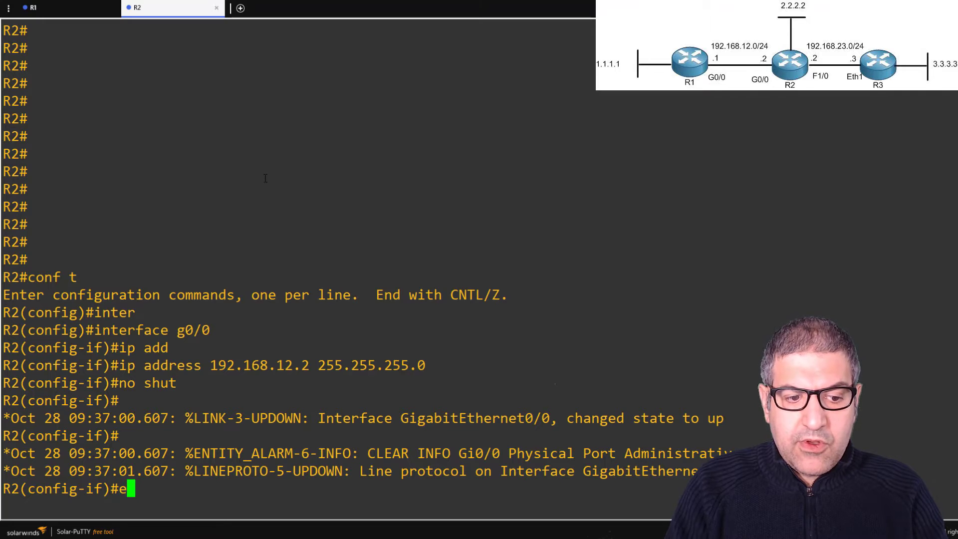
key(Return)
text(inter)
key(Tab)
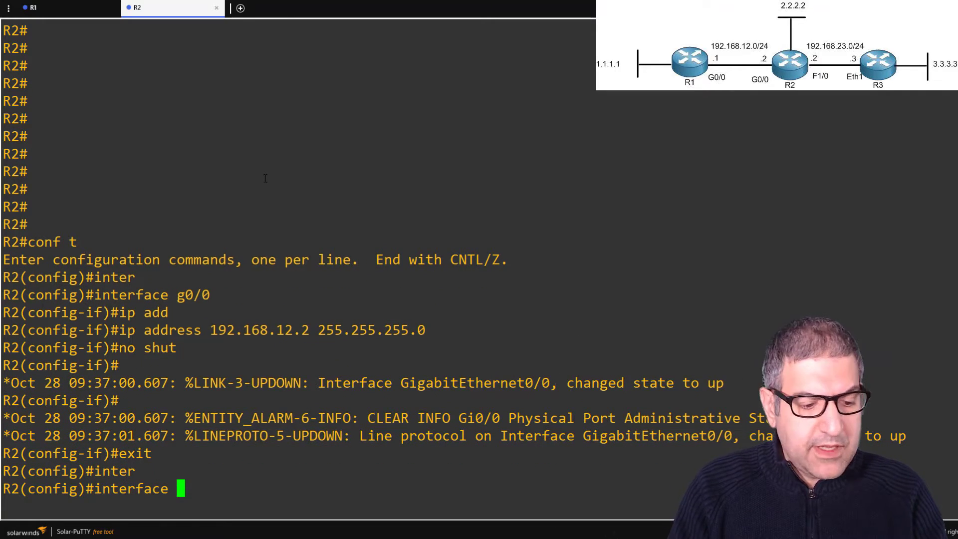
- Give R2's FastEthernet1/0 address 192.168.23.2 255.255.255.0 and enable it
text(f1/0)
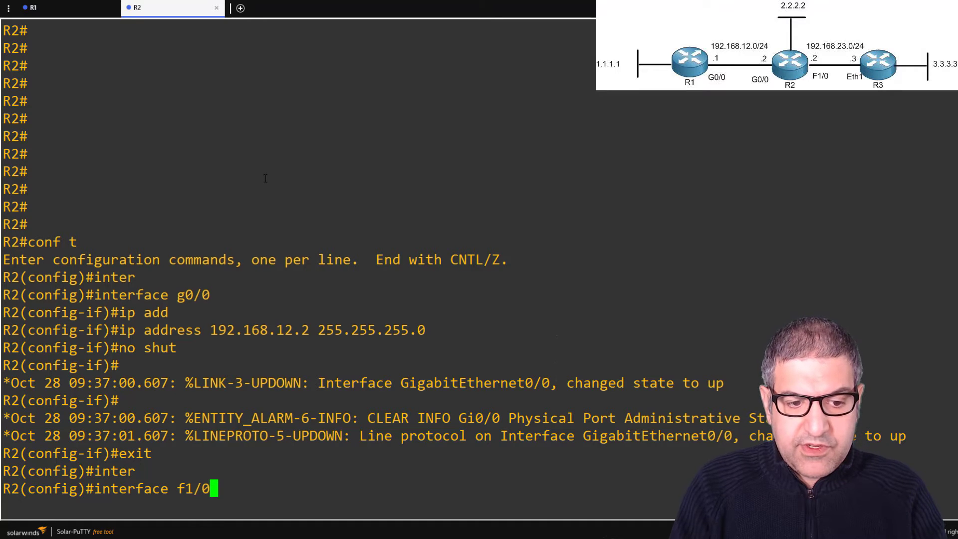
key(Return)
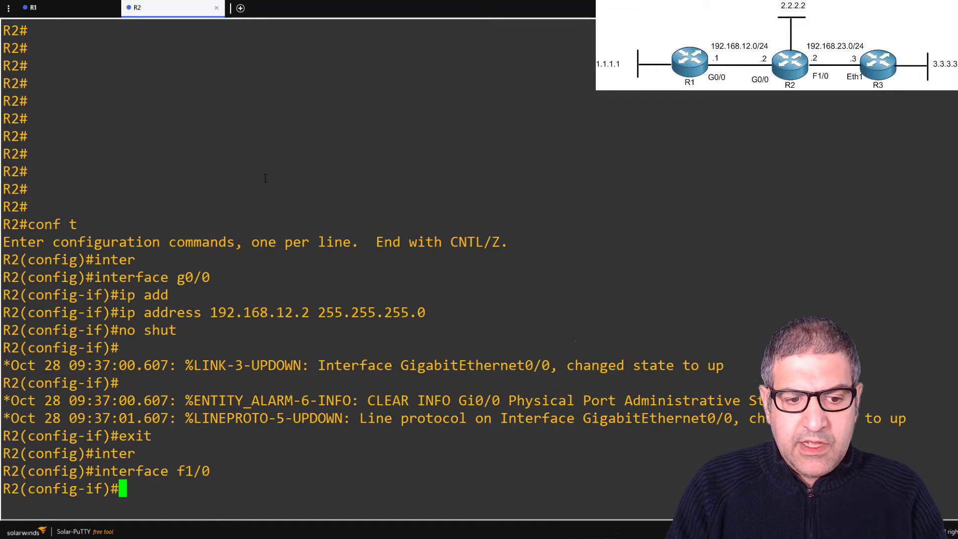
text(ip add)
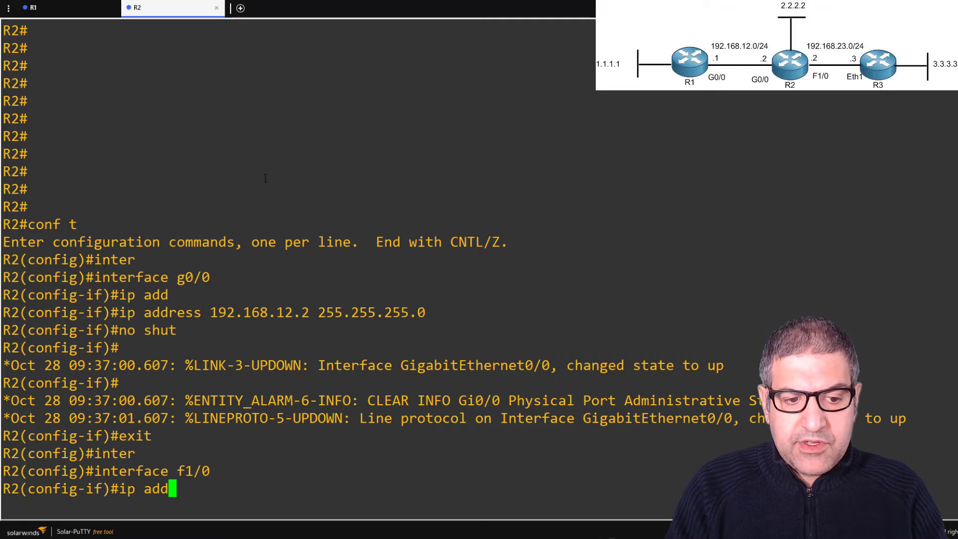
key(Tab)
text(192.168)
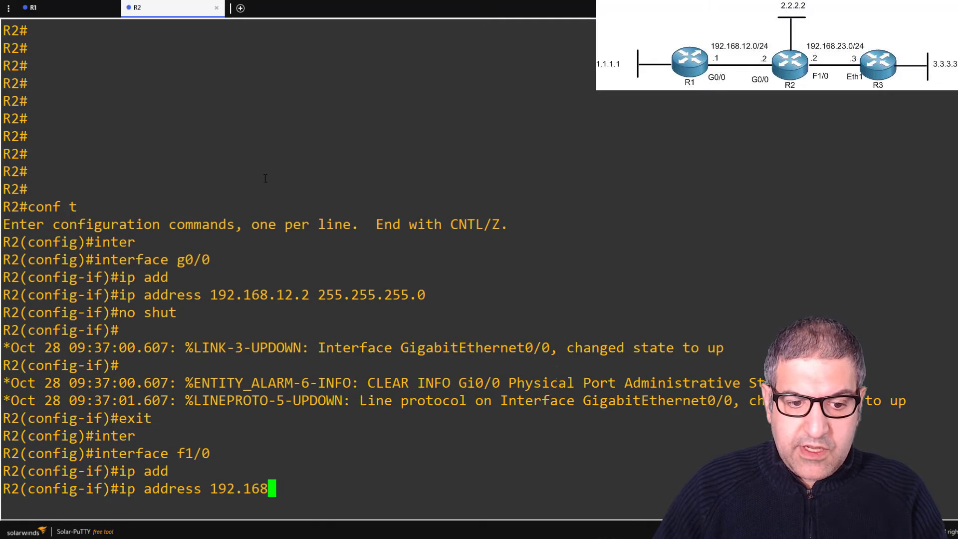
text(.23.2)
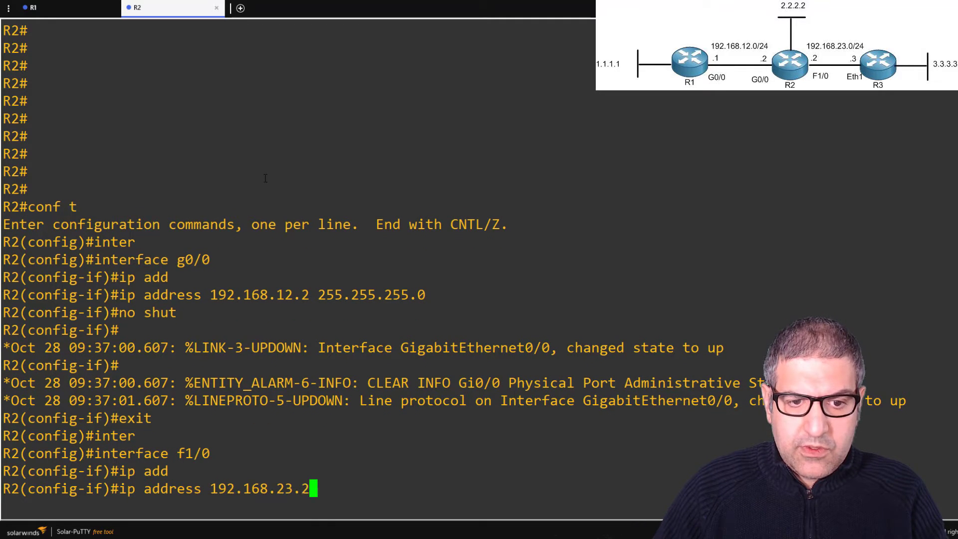
text( 255.255.255.0)
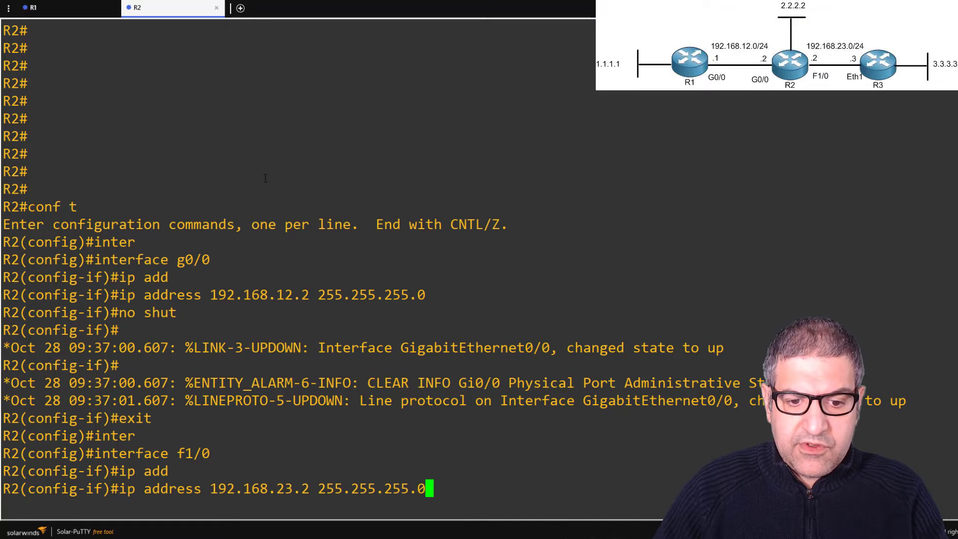
key(Return)
text(no shut)
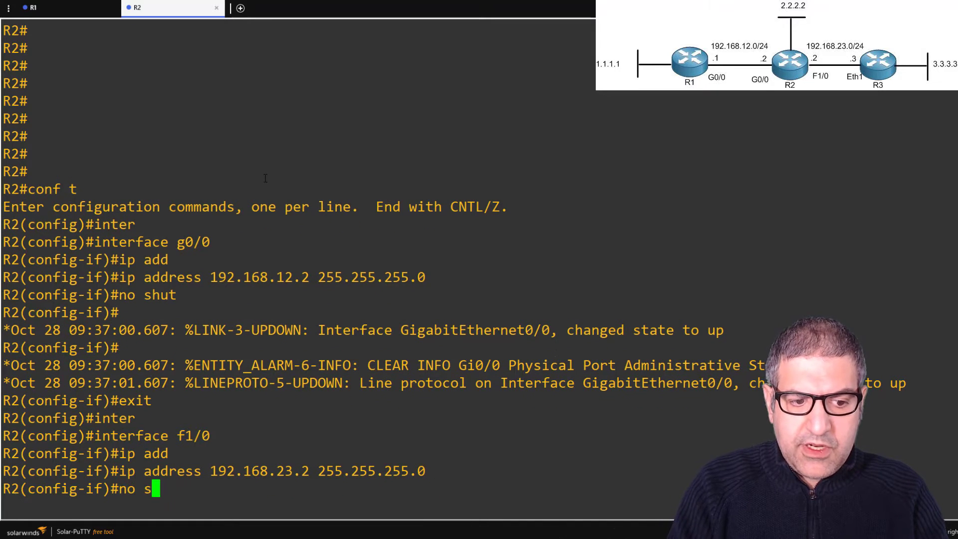
key(Return)
- Give R2's Loopback0 address 2.2.2.2 255.255.255.0 and return to privileged mode
text(int lo 0)
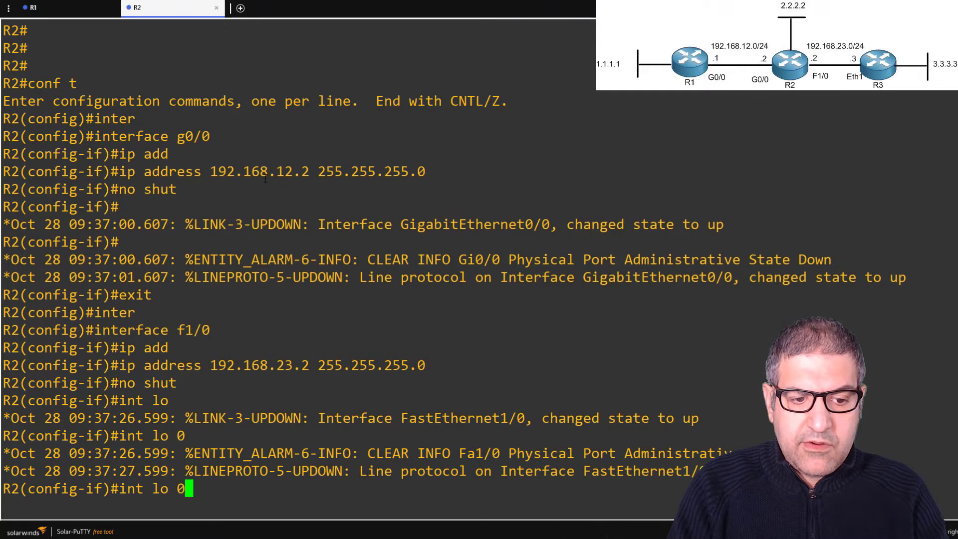
key(Return)
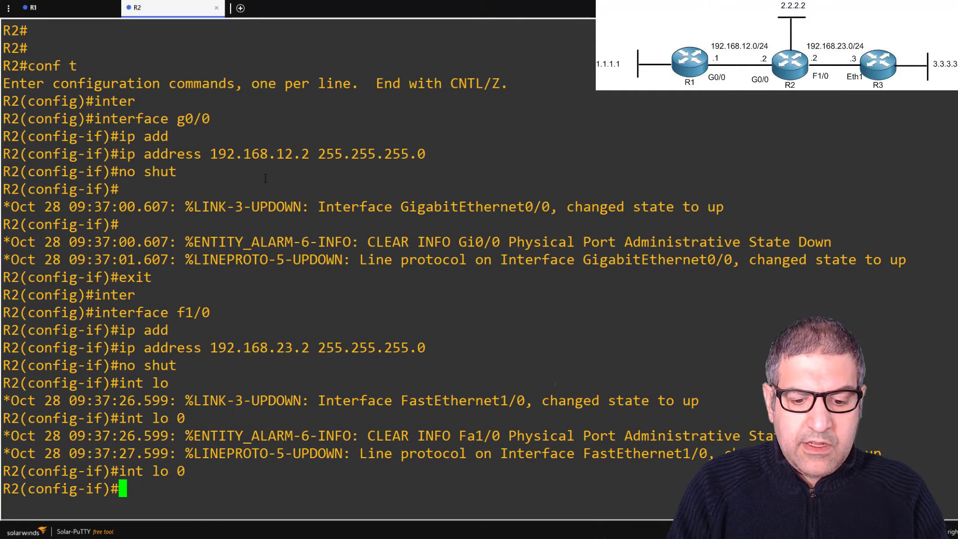
text(ip add)
key(Tab)
text(2.2.)
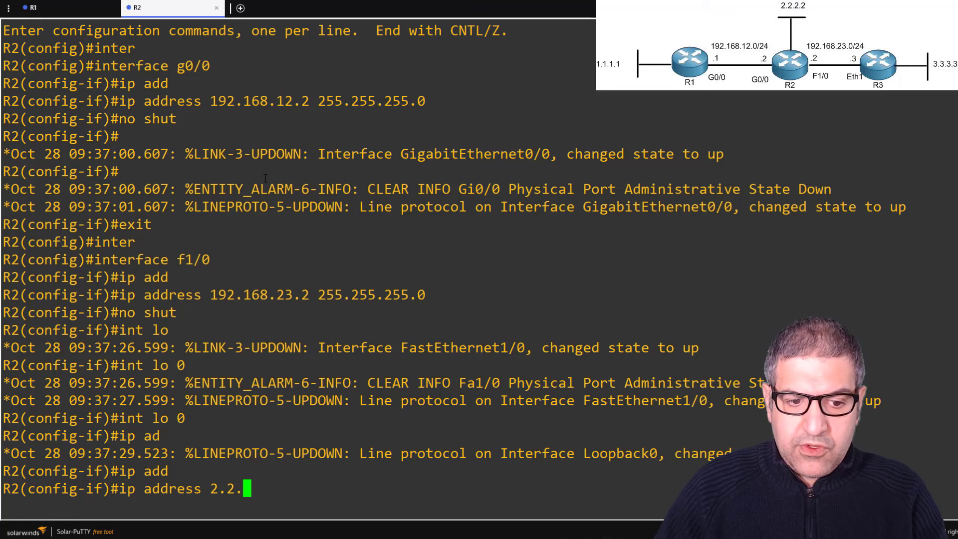
text(2.2 255.2)
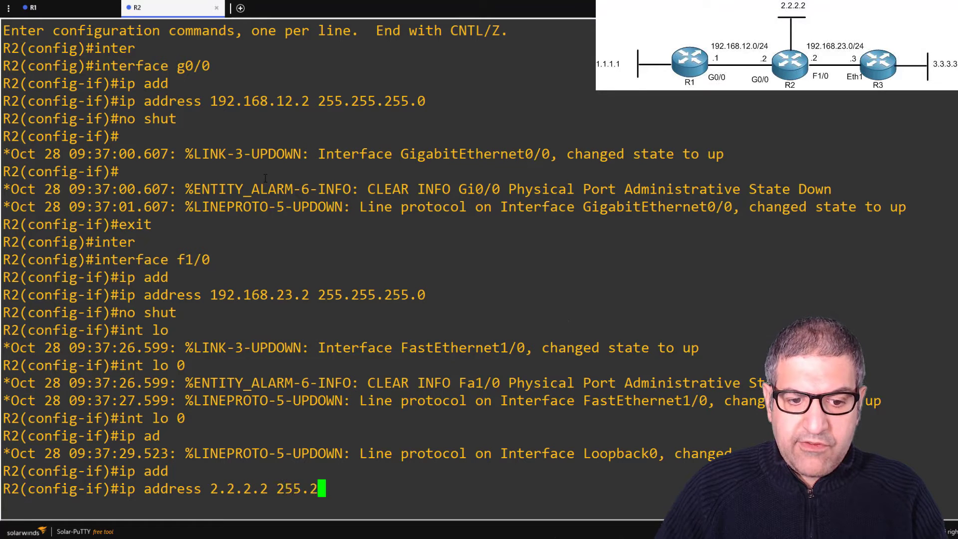
text(55.255.0)
key(Return)
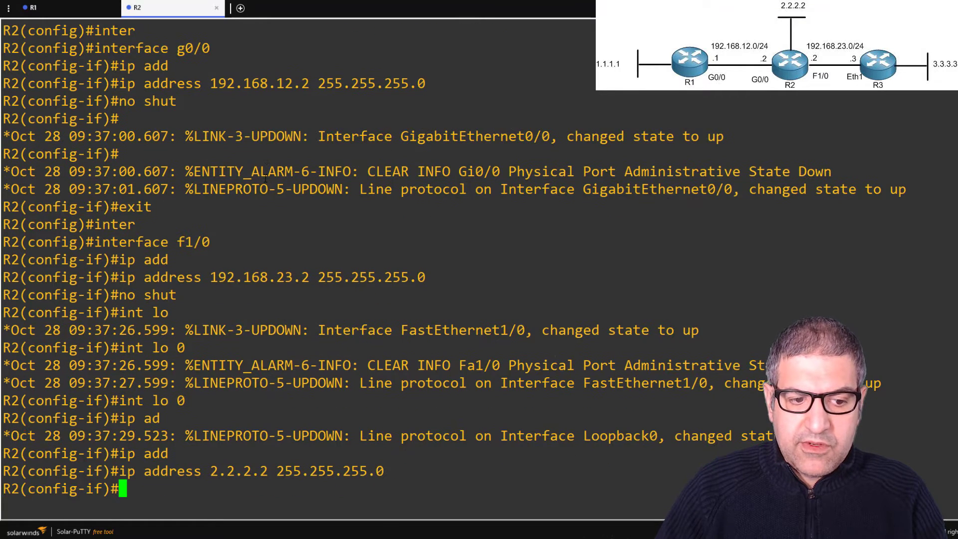
text(end)
key(Return)
text(sh)
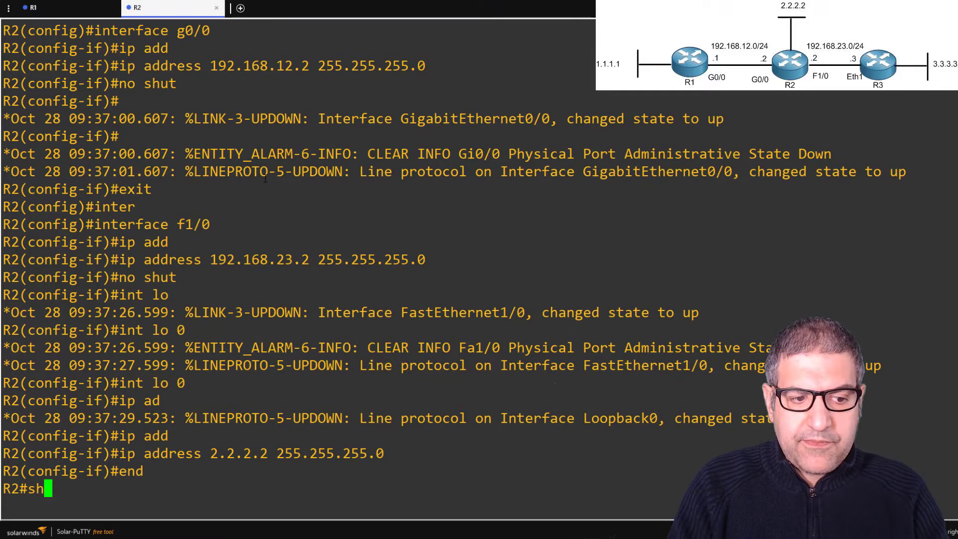
text(ow ip int )
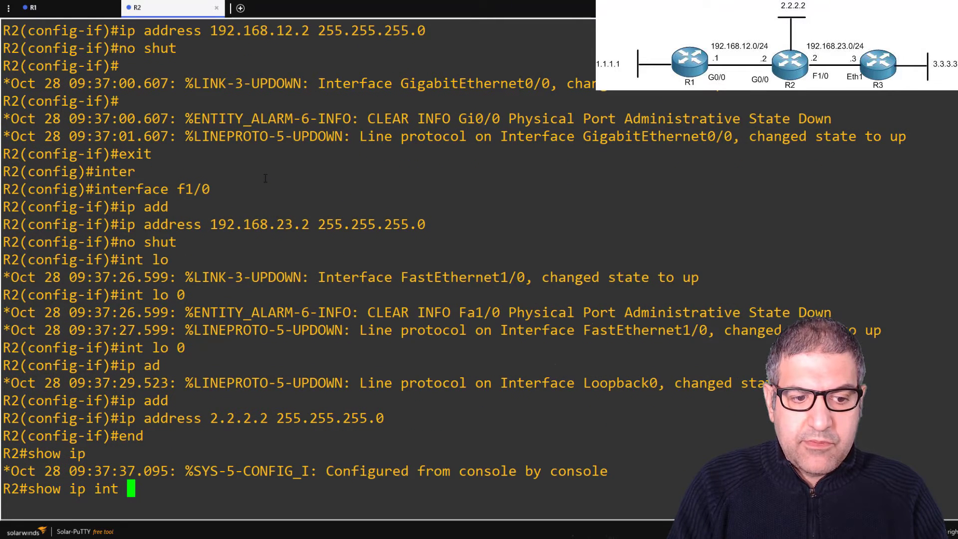
text(brief)
- List R2's interfaces and mark G0/0 192.168.12.2, F1/0 192.168.23.2 and Loopback0 2.2.2.2
key(Return)
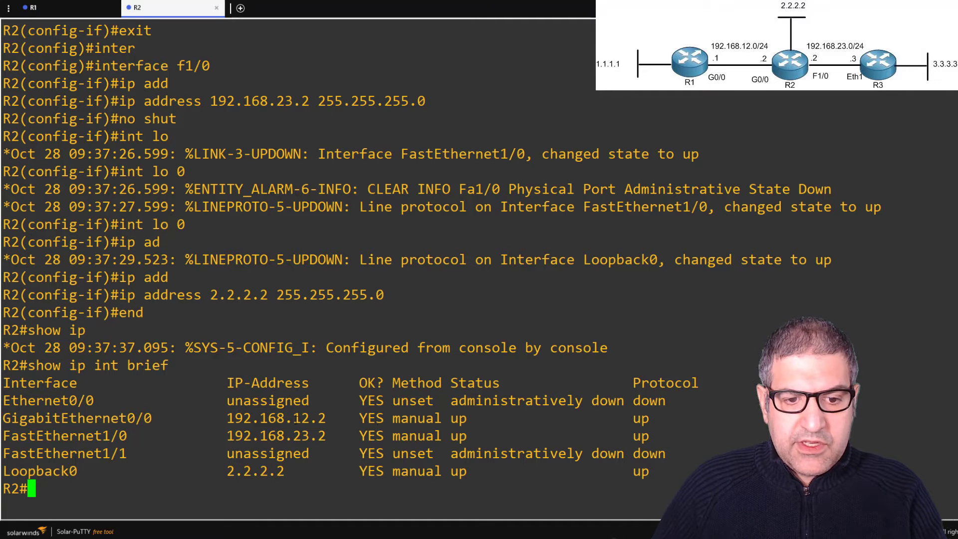
drag(295, 418, 371, 418)
drag(261, 436, 327, 436)
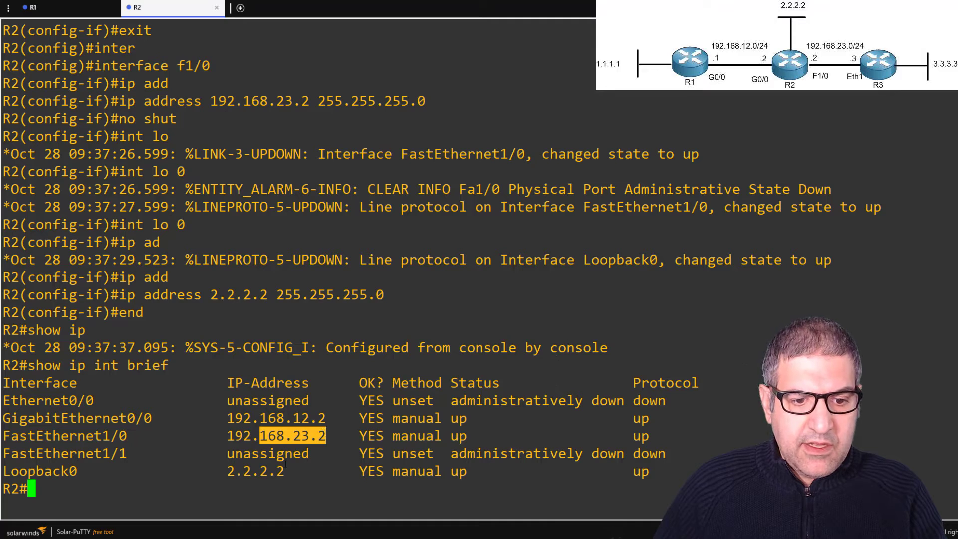
drag(234, 471, 282, 472)
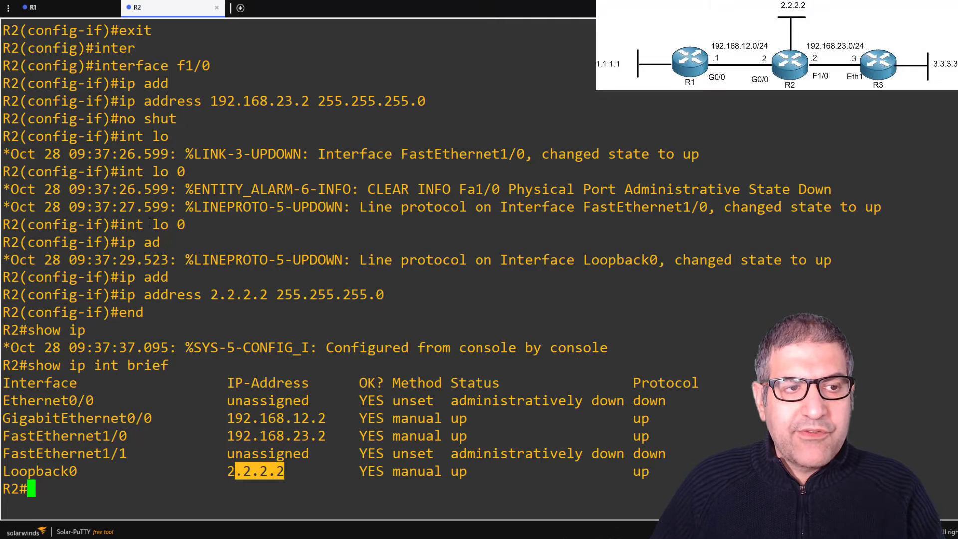
click(236, 469)
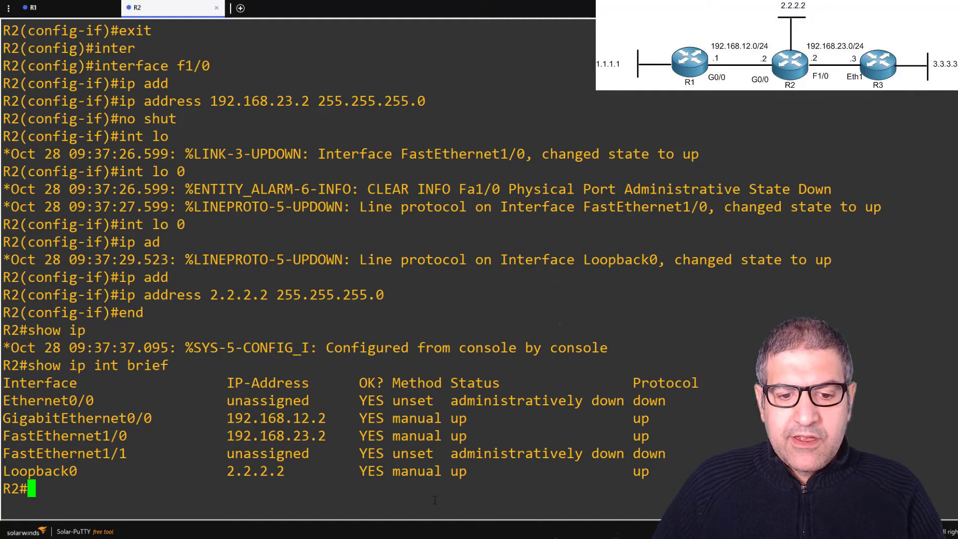
- In WinBox IP > Addresses, add 192.168.23.3/24 on R3's ether1 interface
mouse_move(103, 536)
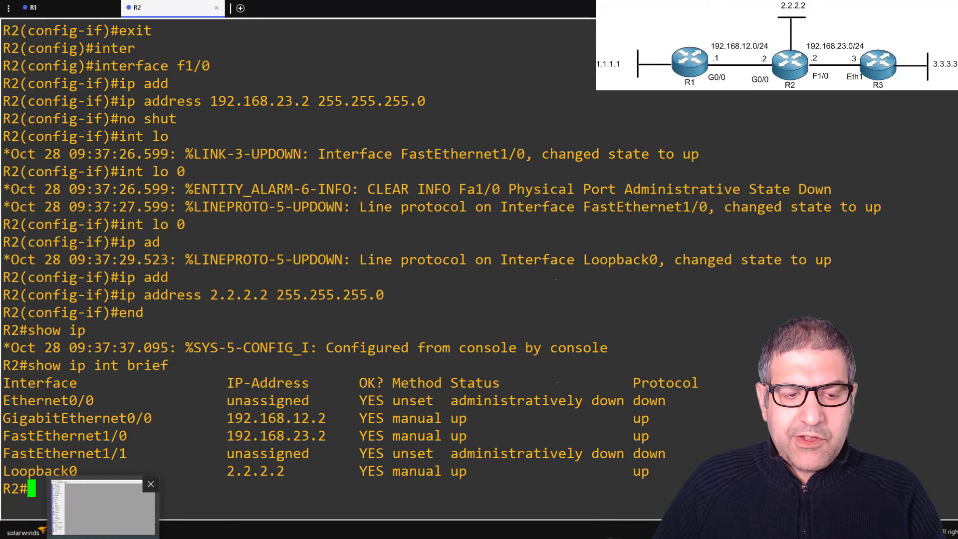
click(103, 507)
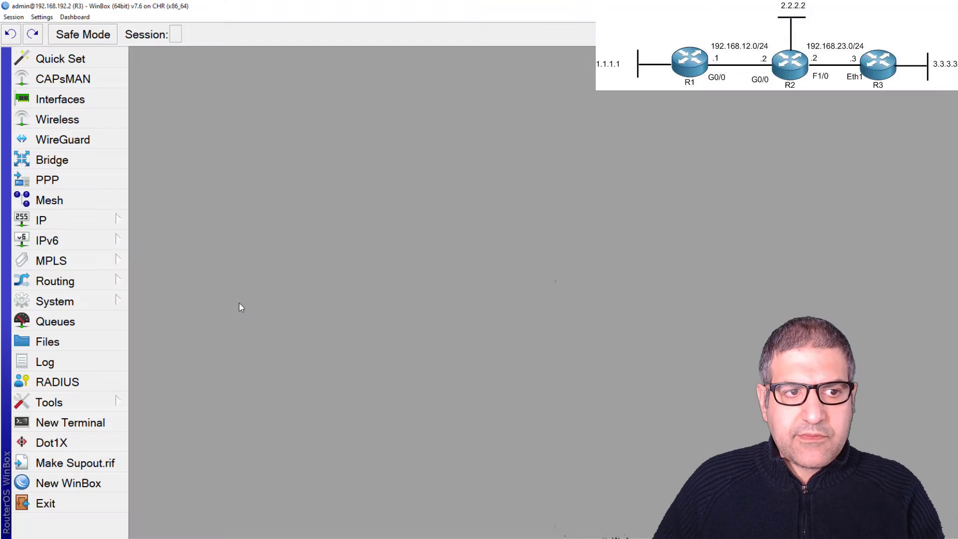
click(98, 223)
click(172, 41)
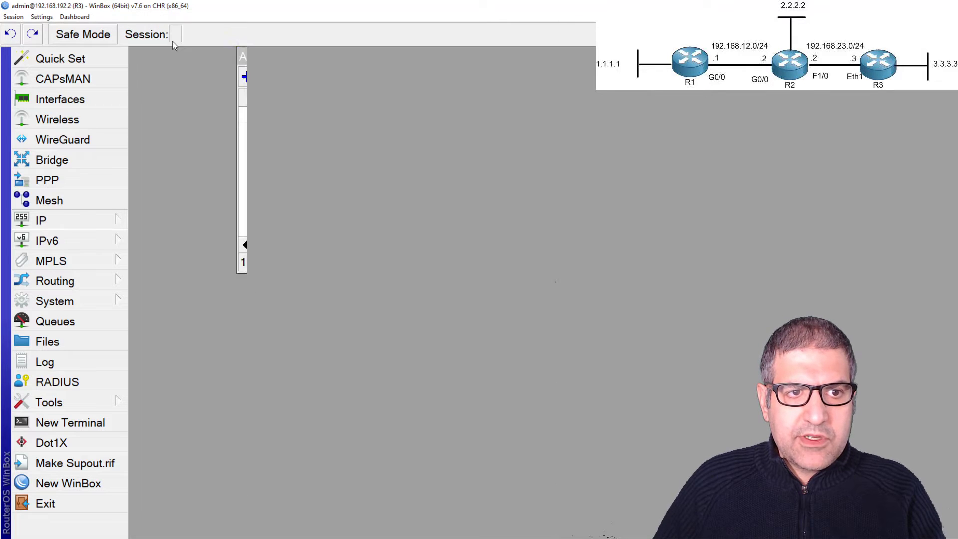
click(247, 77)
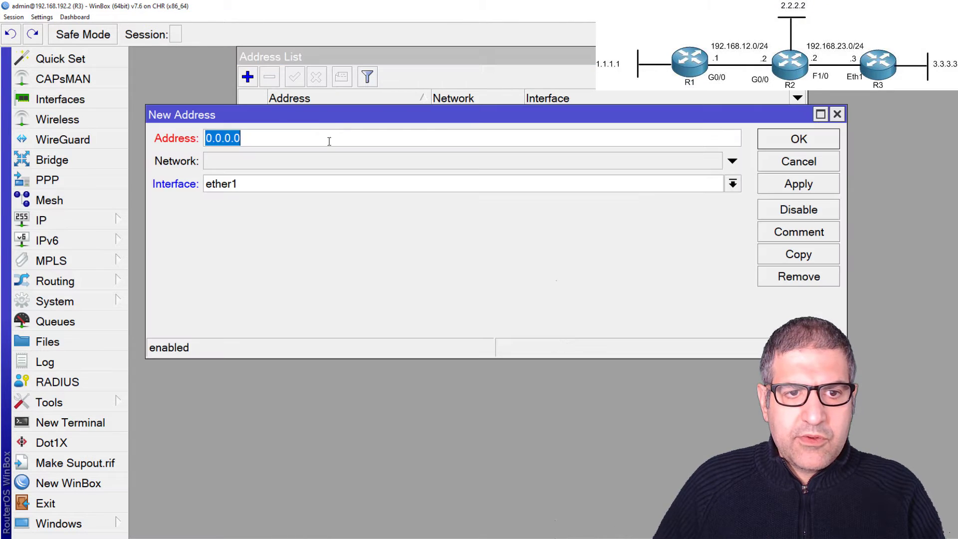
drag(336, 118, 345, 198)
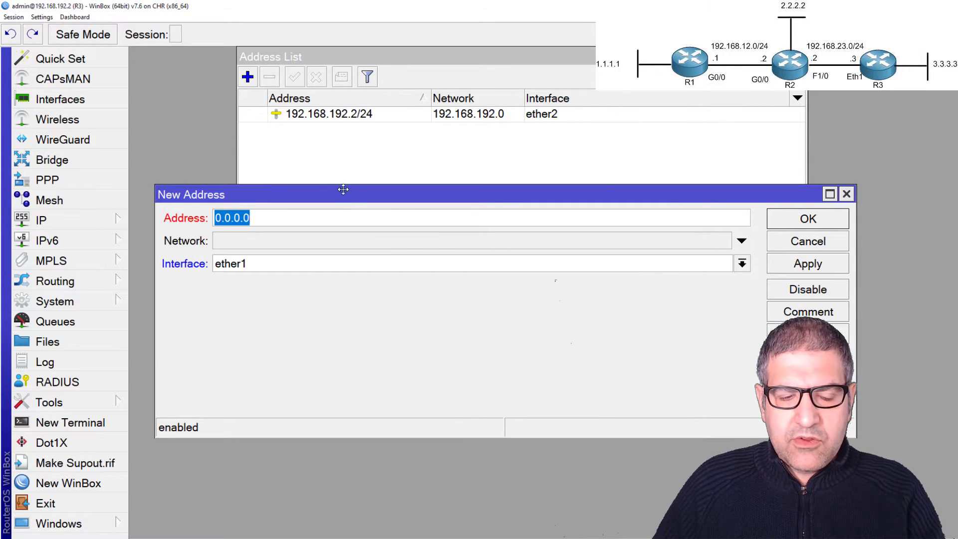
drag(343, 189, 370, 144)
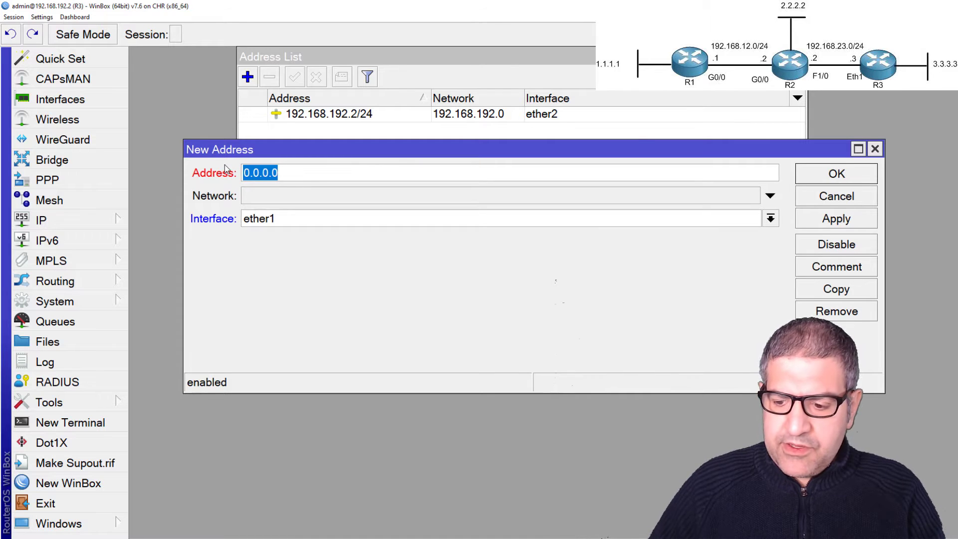
text(192.168.2)
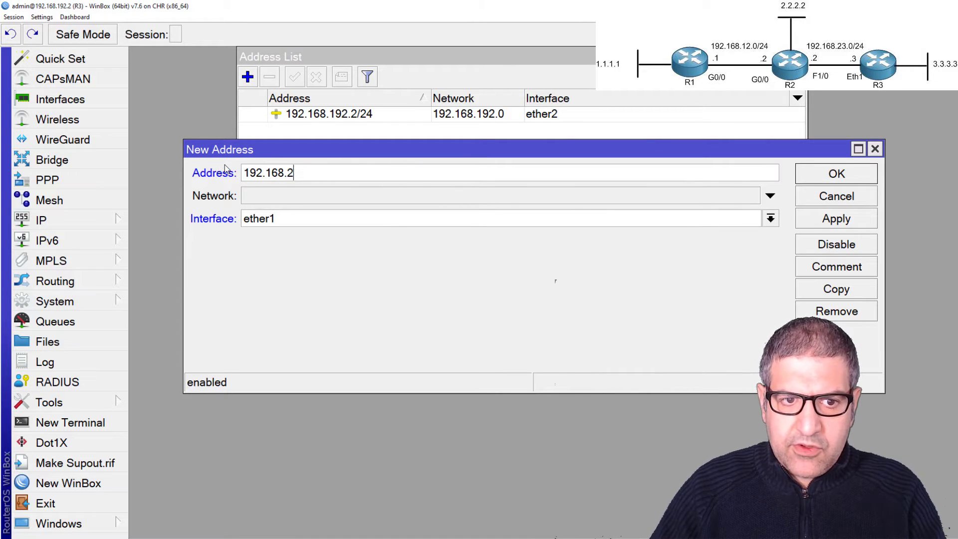
text(3.3/24)
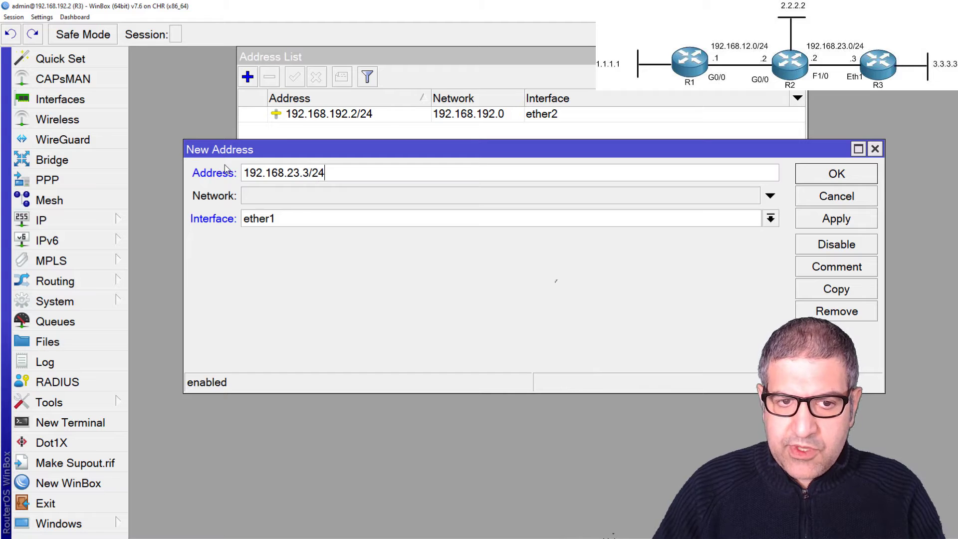
click(302, 223)
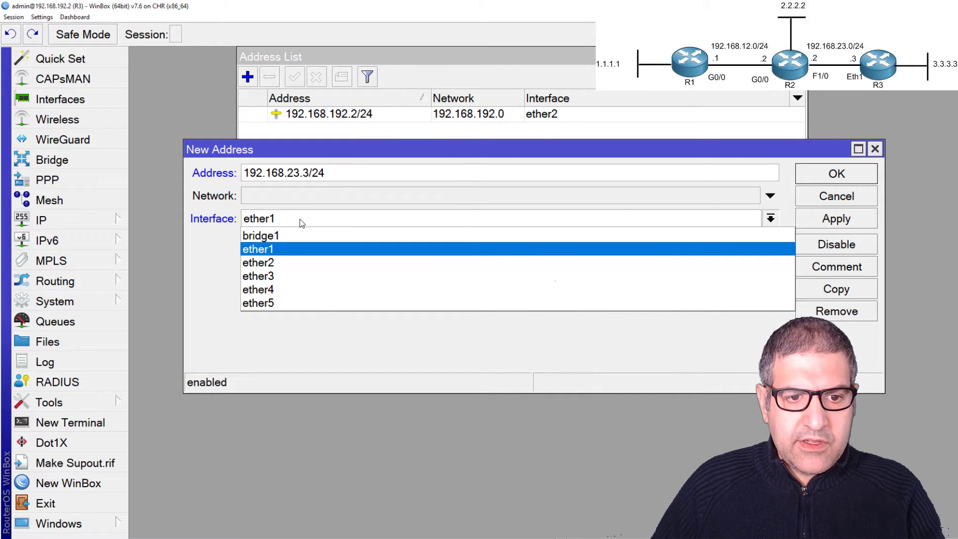
click(285, 251)
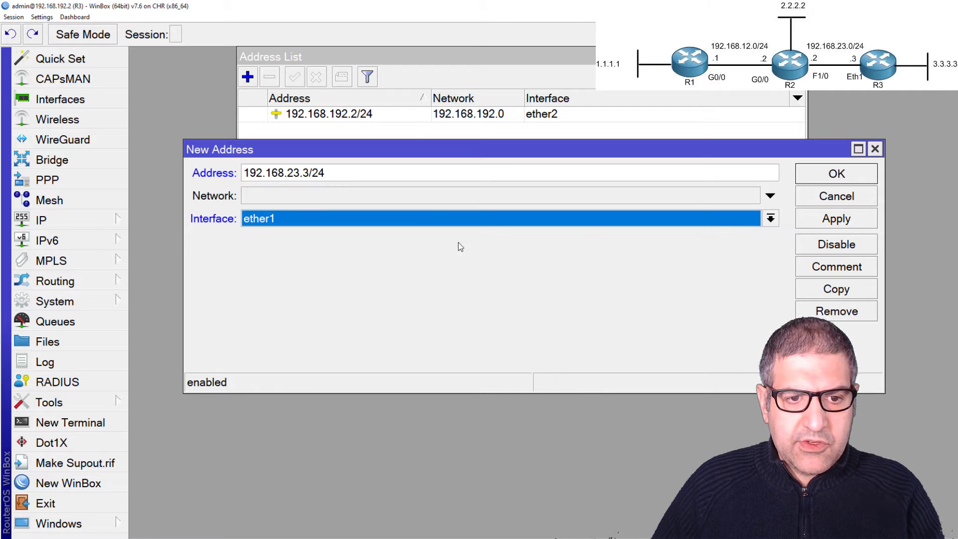
click(844, 174)
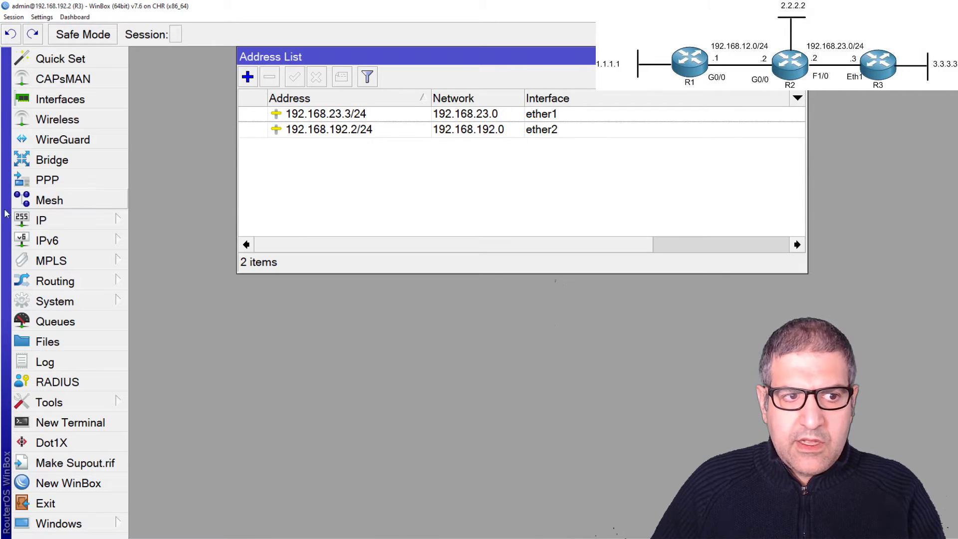
- Replace R3's bridge1 with a new bridge named Loopback
click(74, 161)
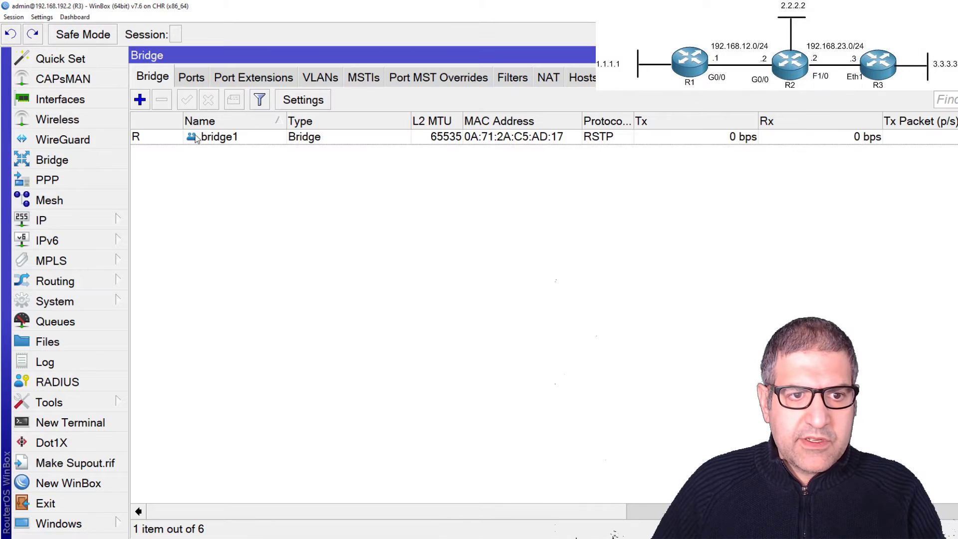
click(198, 138)
click(162, 101)
click(140, 99)
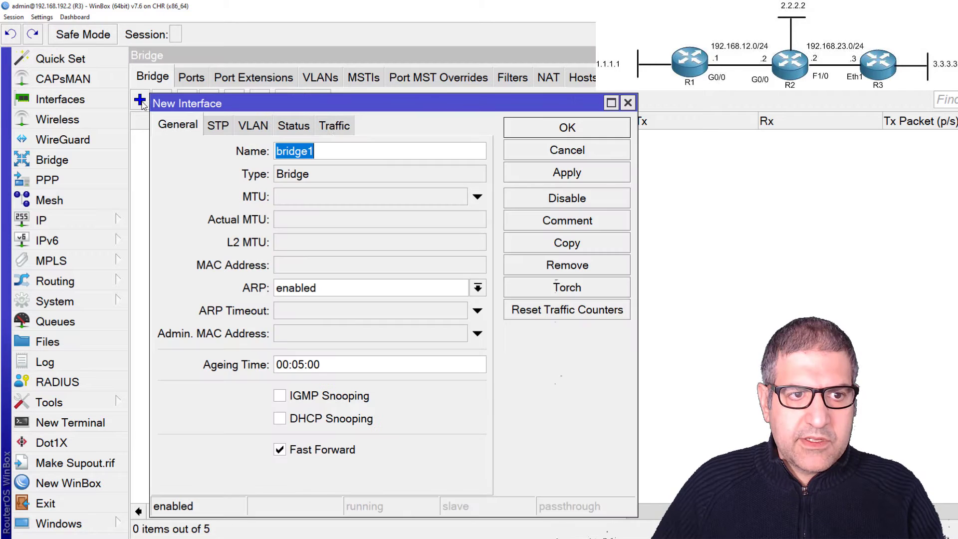
text(Loopback)
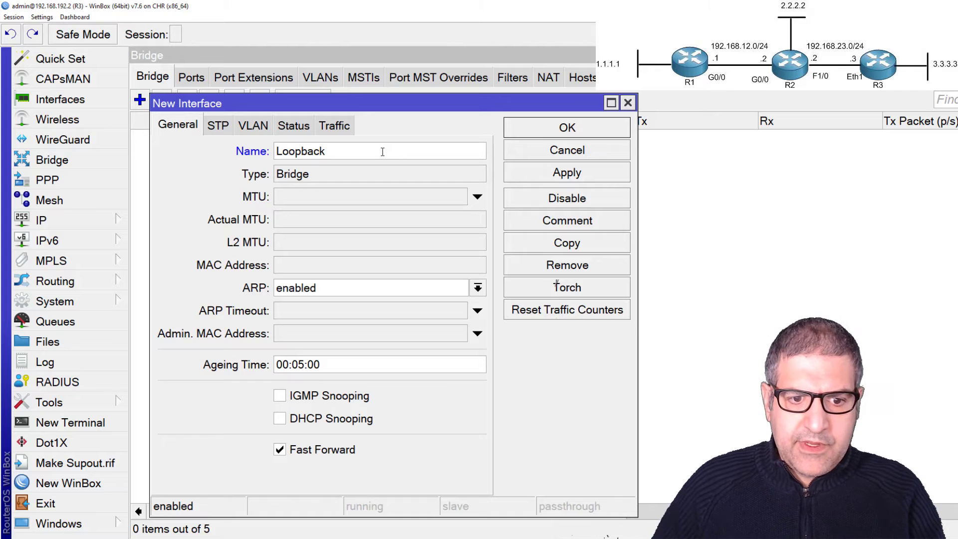
click(579, 131)
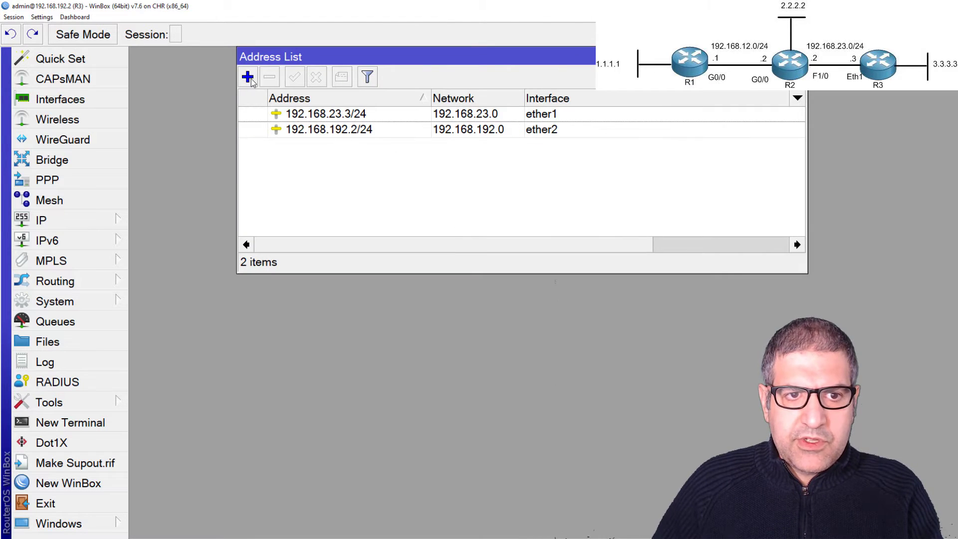
- Add address 3.3.3.3/32 on R3's Loopback interface
click(248, 78)
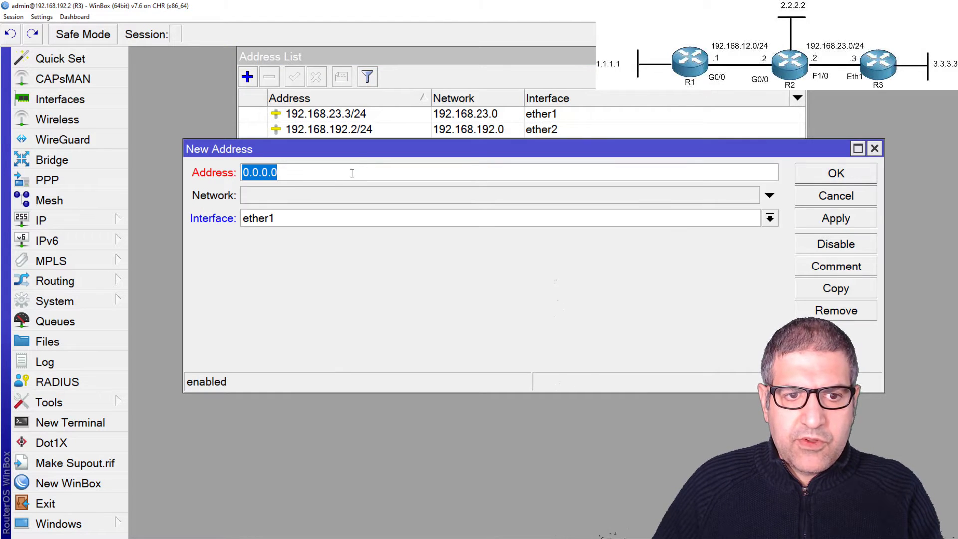
text(3.3.3.3)
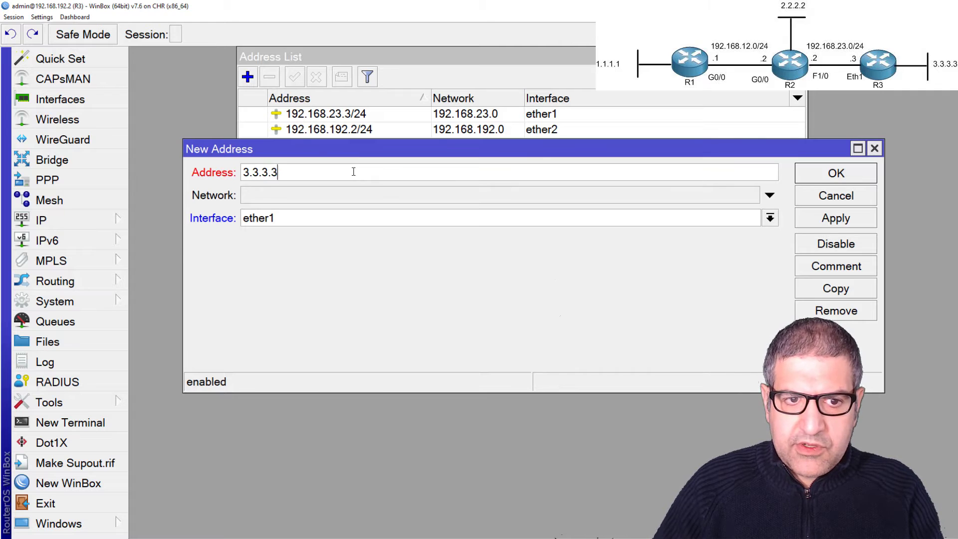
text(/32)
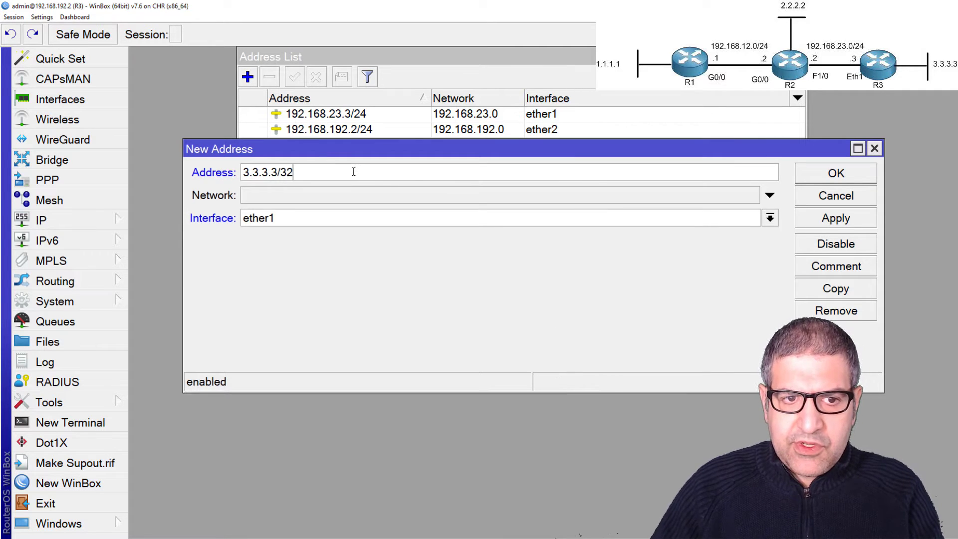
click(331, 221)
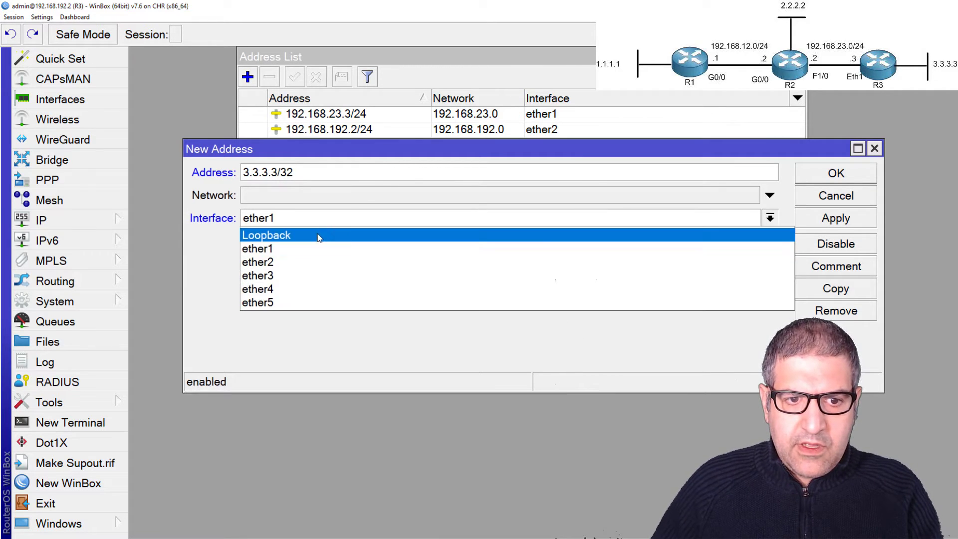
click(342, 233)
click(847, 174)
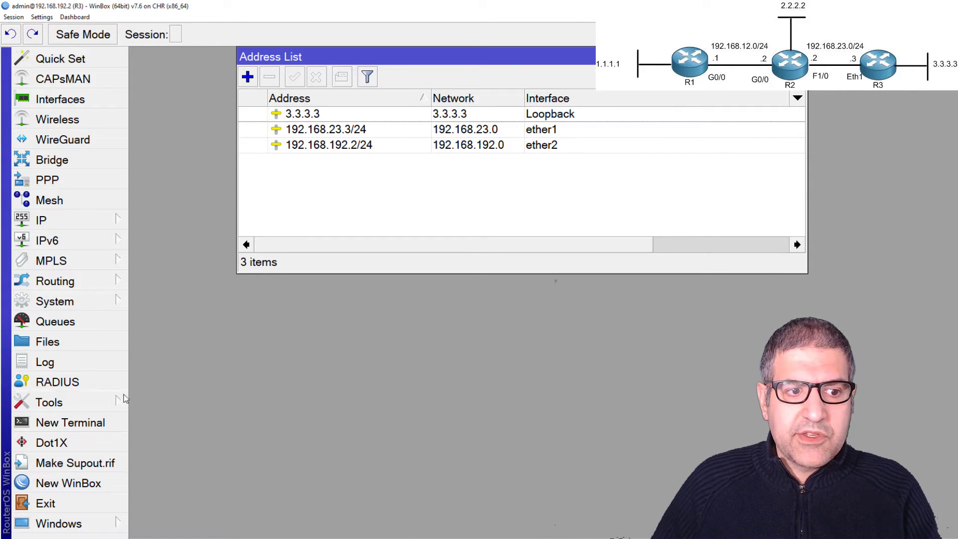
- From a new R3 terminal in WinBox, ping R2 at 192.168.23.2
click(71, 423)
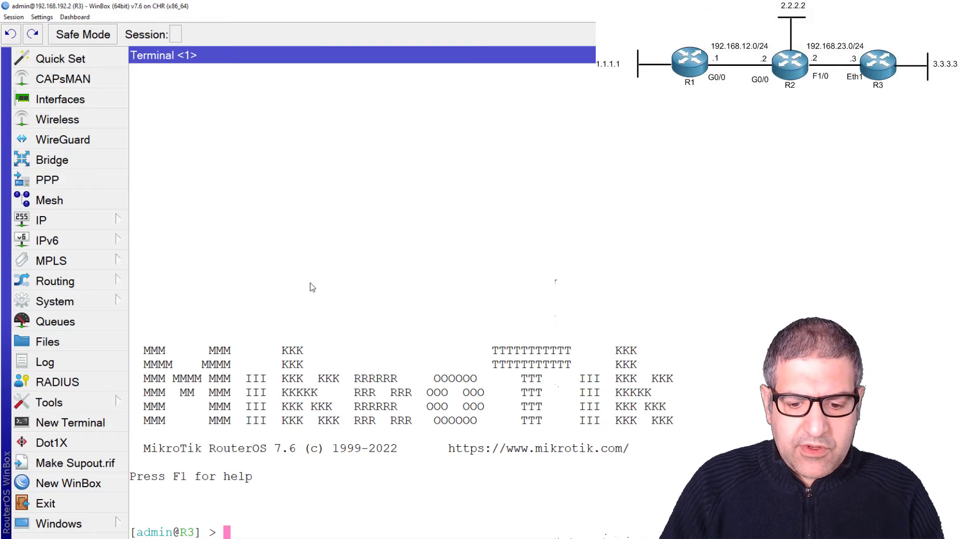
text(ping )
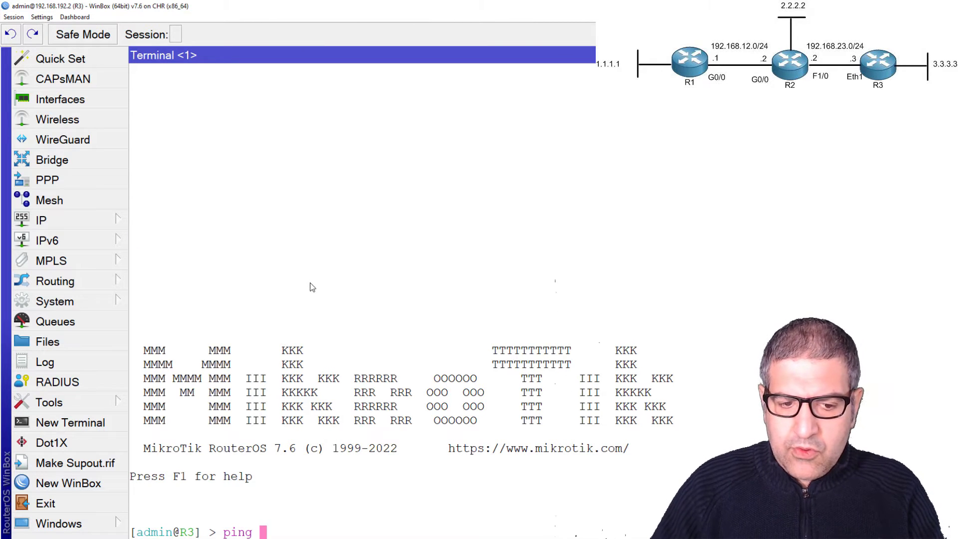
text(192.168.23)
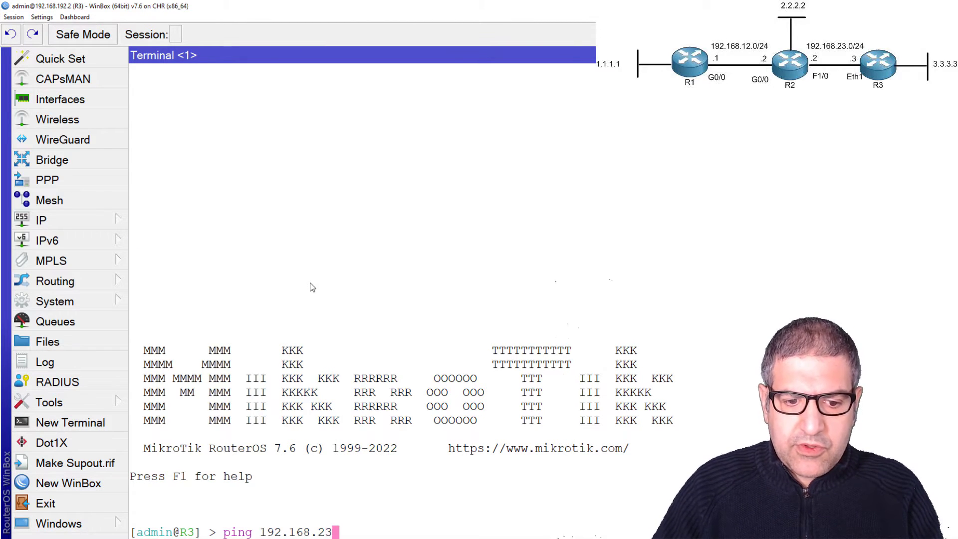
text(.2)
key(Return)
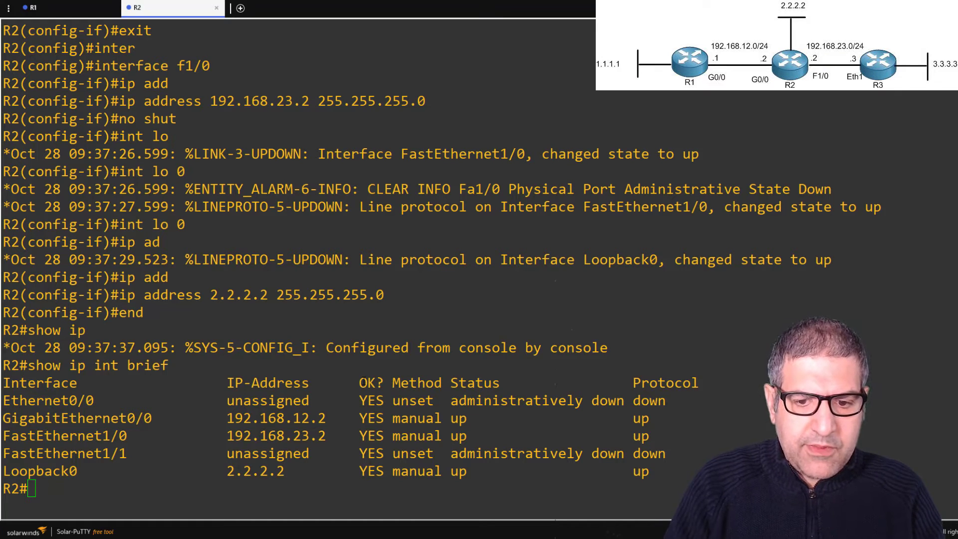
- From R2, ping R3 at 192.168.23.3 and R1 at 192.168.12.1
text(pin)
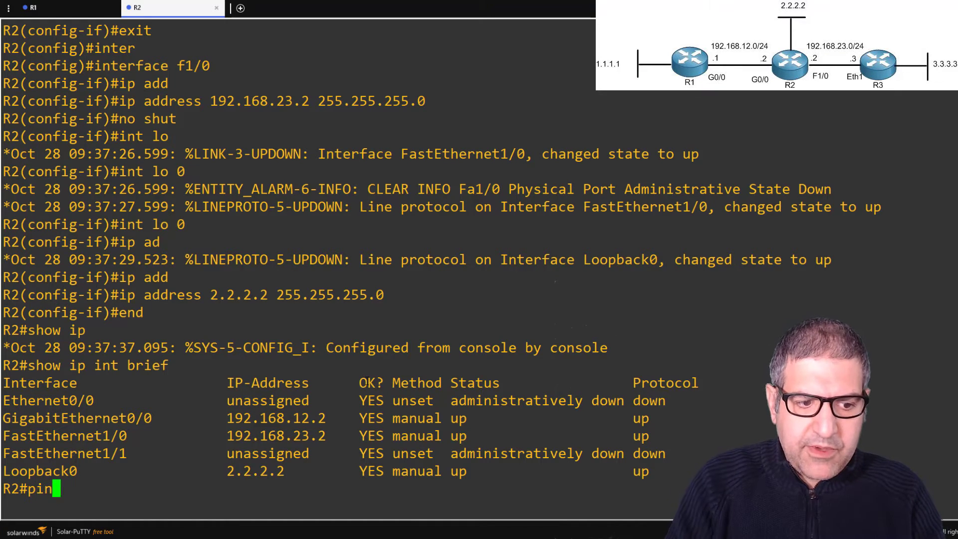
text(g 192.168.)
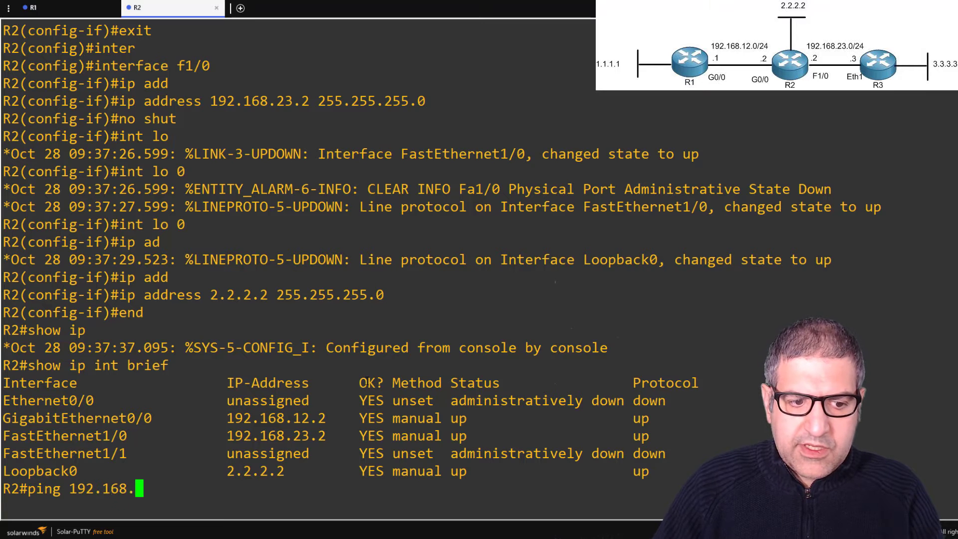
text(23.3)
key(Return)
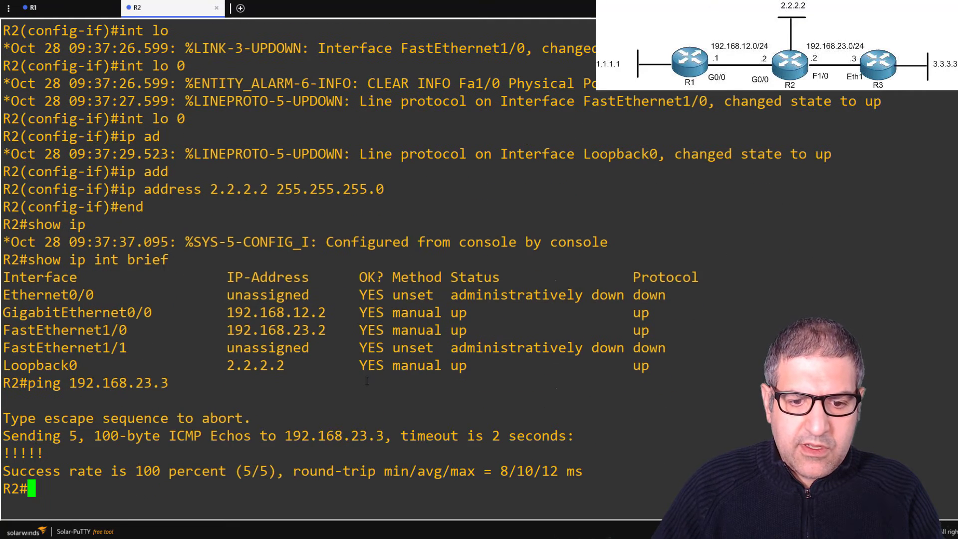
text(pin)
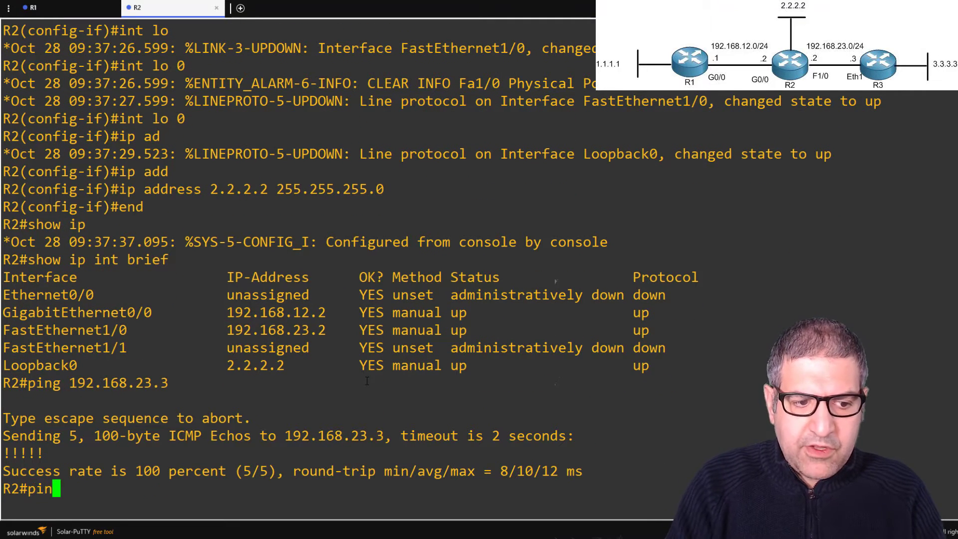
text(g 192.168)
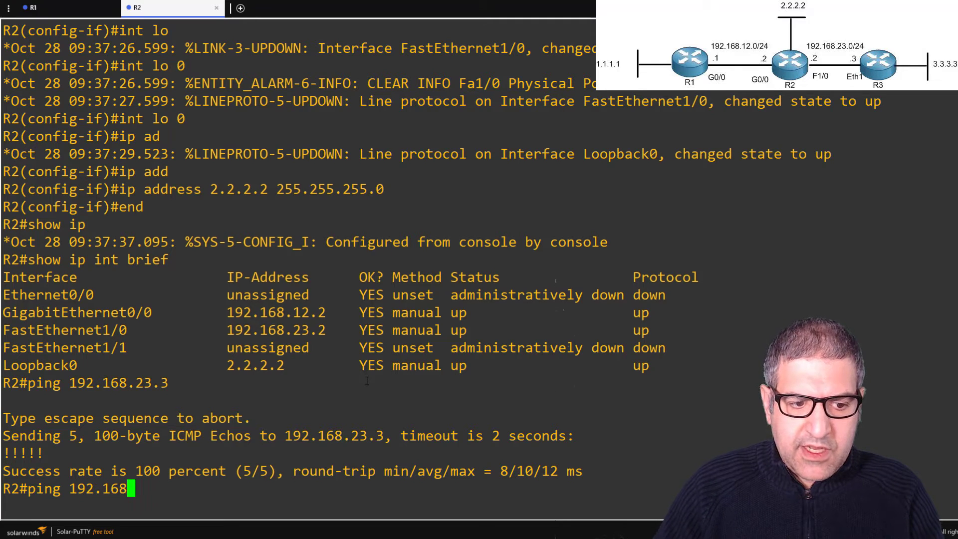
text(.12.1)
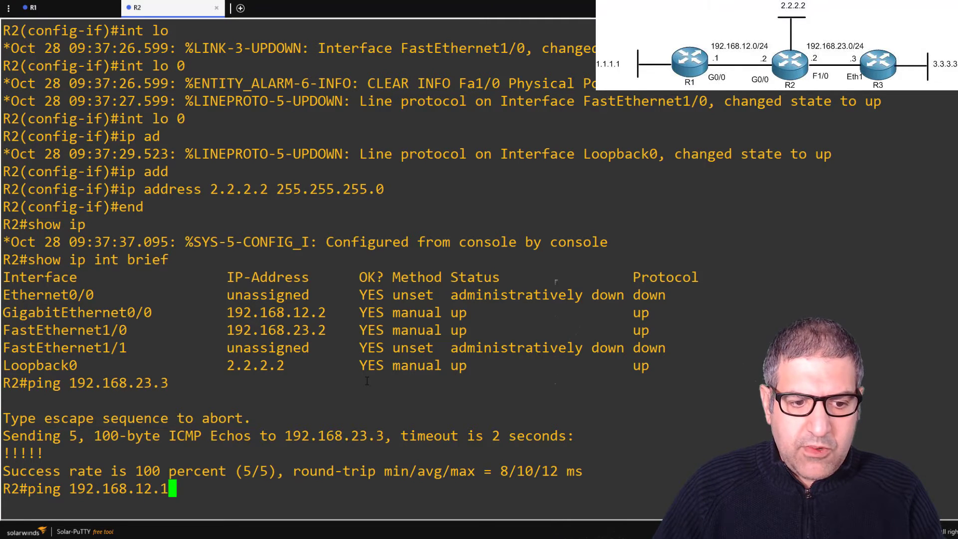
key(Return)
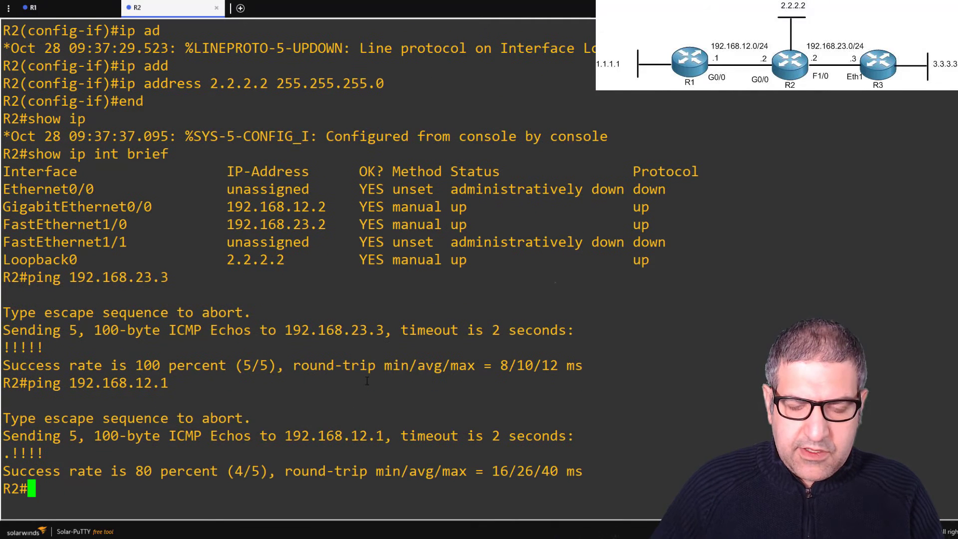
click(55, 15)
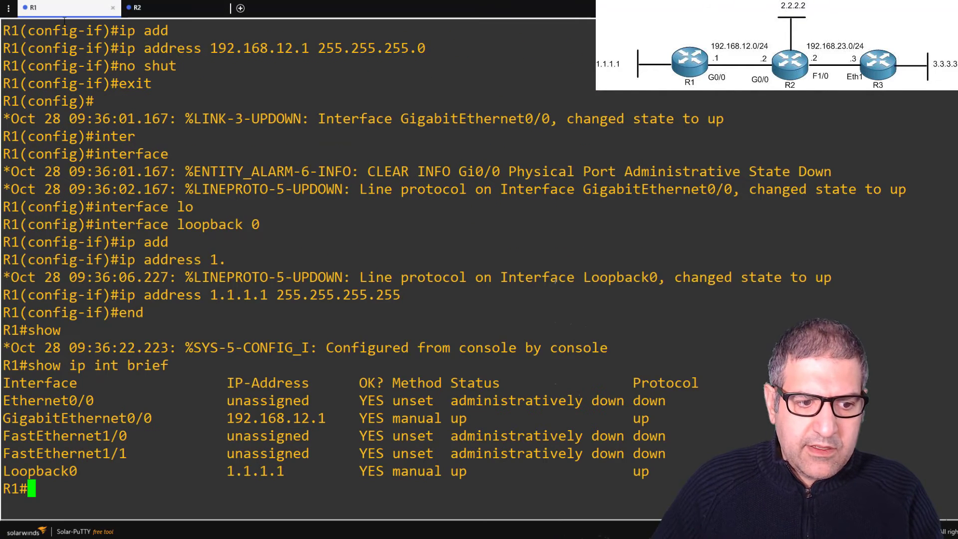
- From R1, ping 192.168.12.2, then ping 3.3.3.3 with source 1.1.1.1
text(ping 19)
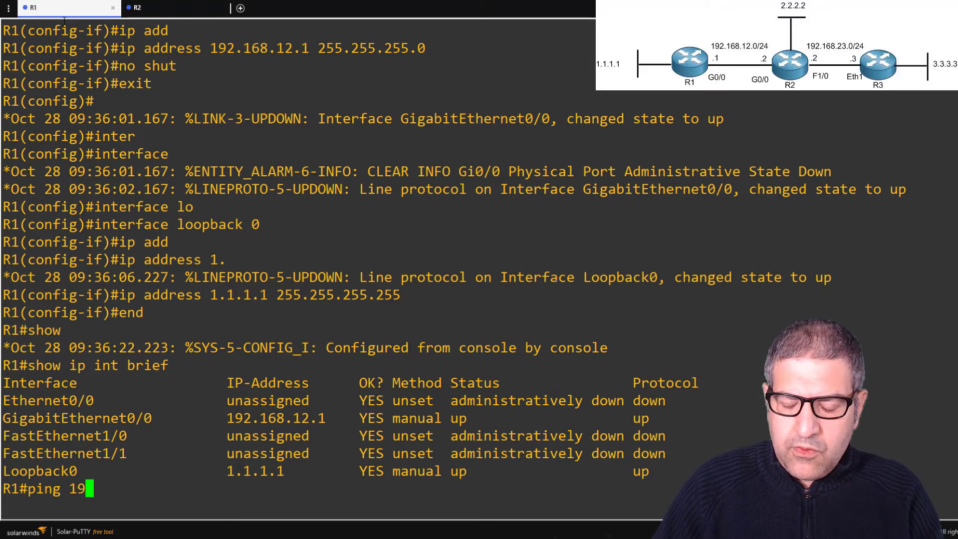
text(2.168.12.2)
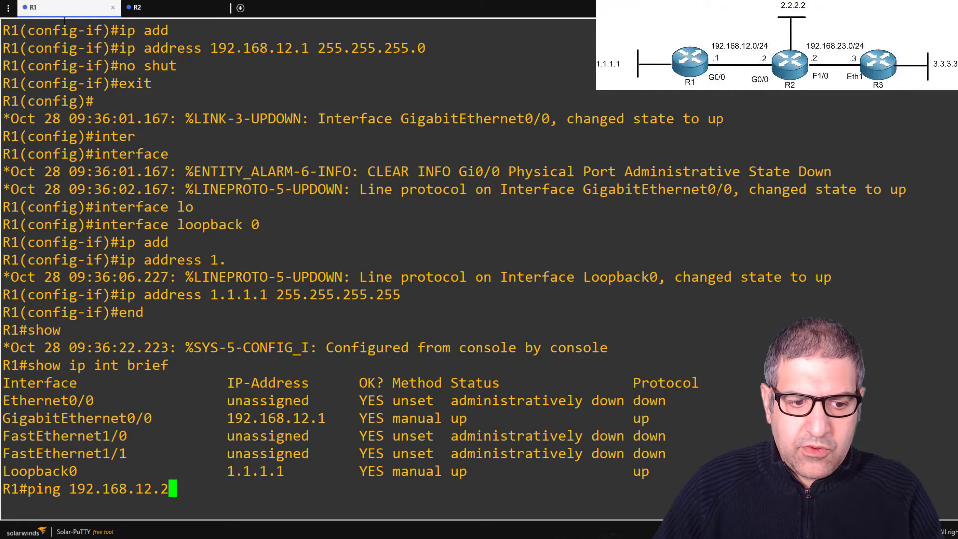
key(Return)
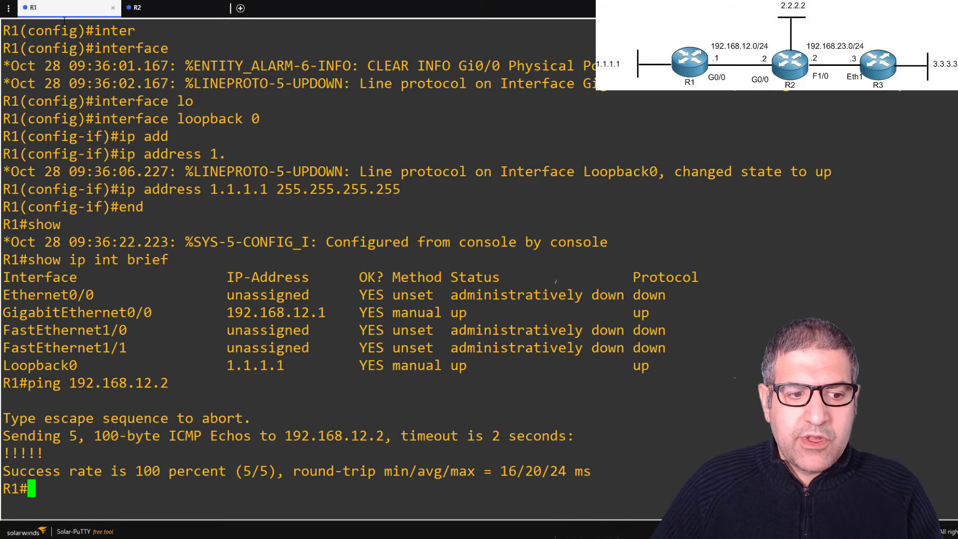
text(ping )
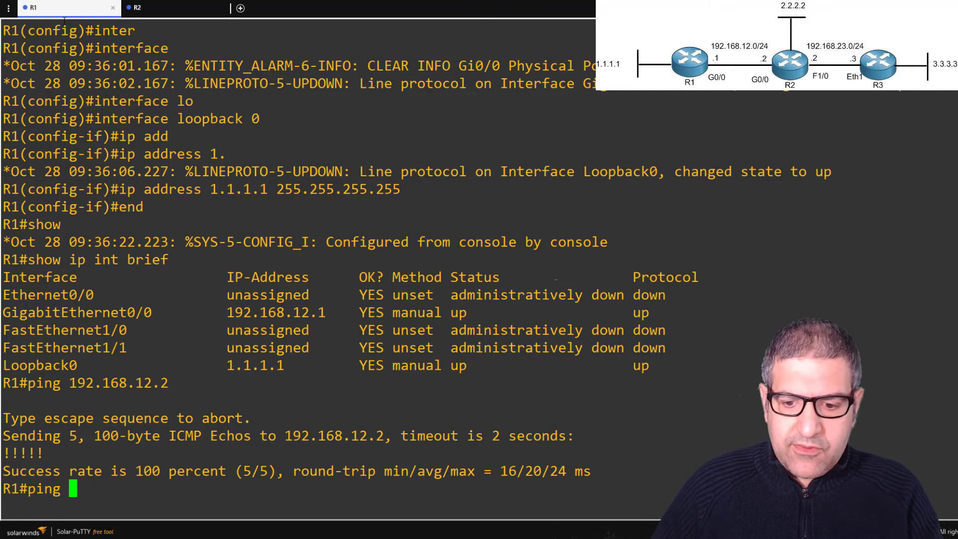
text(3.3.3.3)
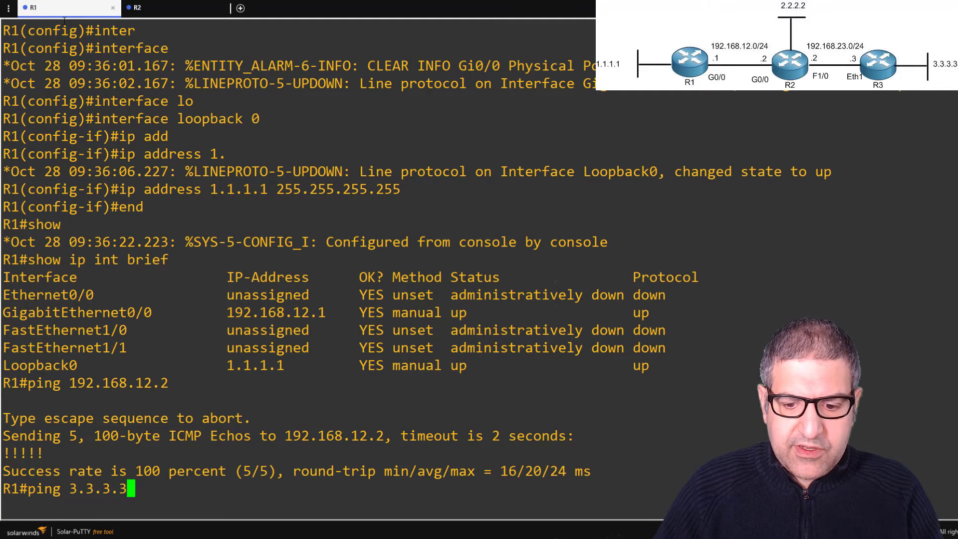
key(Tab)
key(Tab)
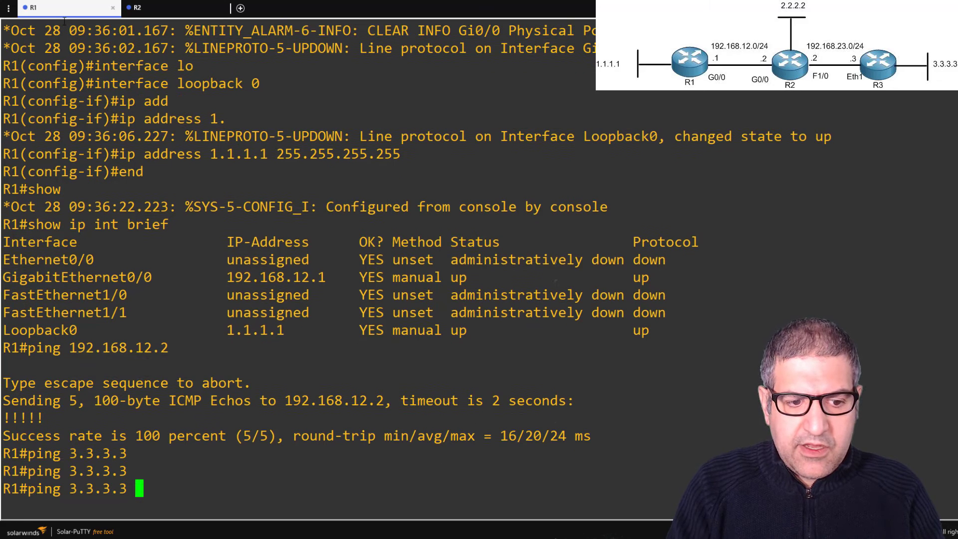
text(?)
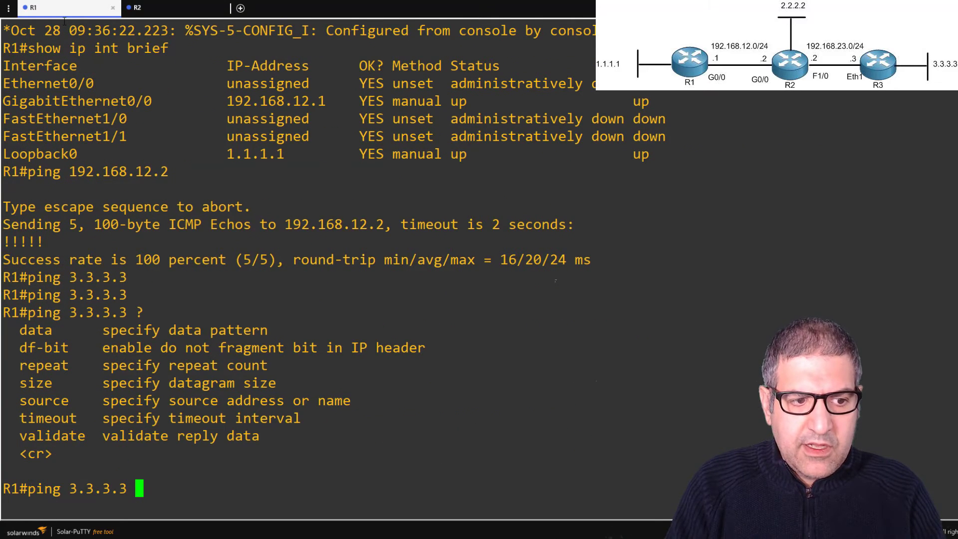
text(sou)
key(Tab)
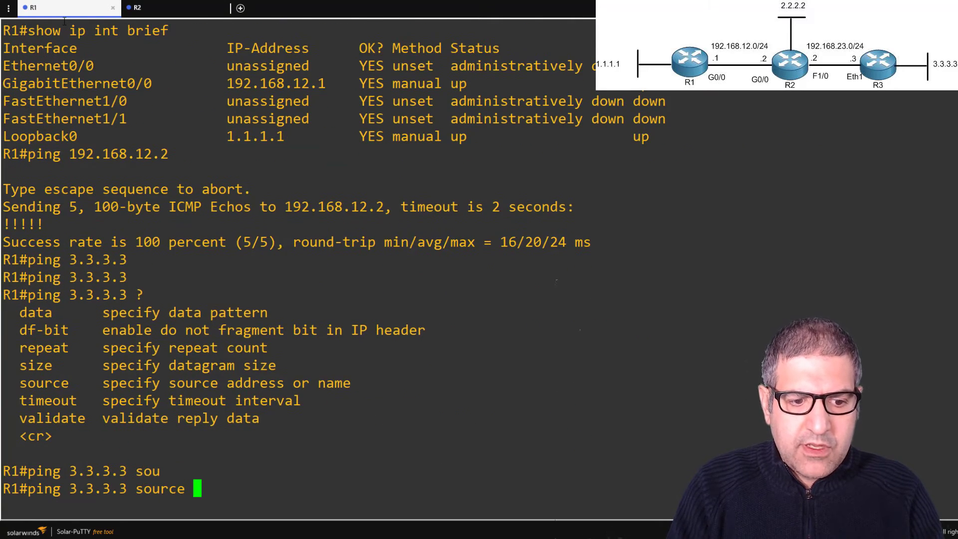
text(1.1.1.1)
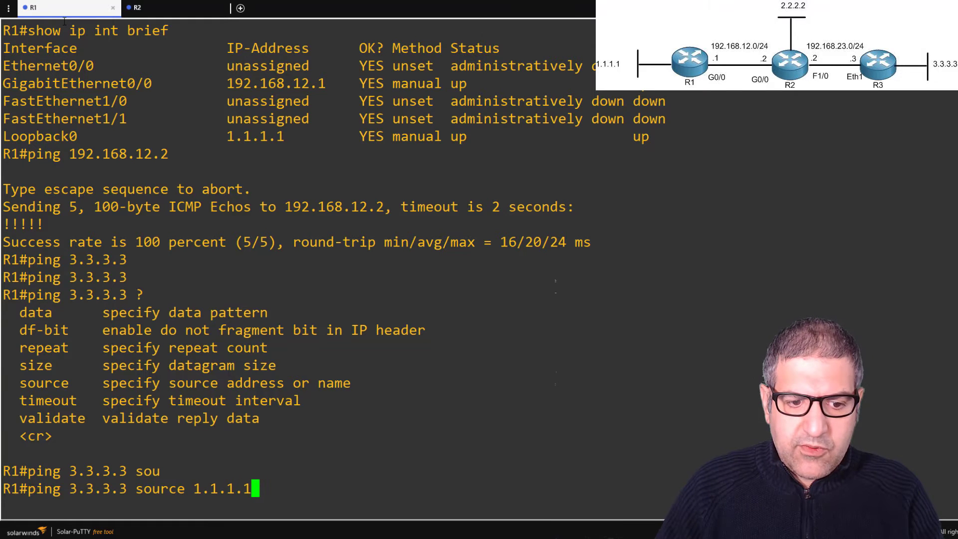
key(Return)
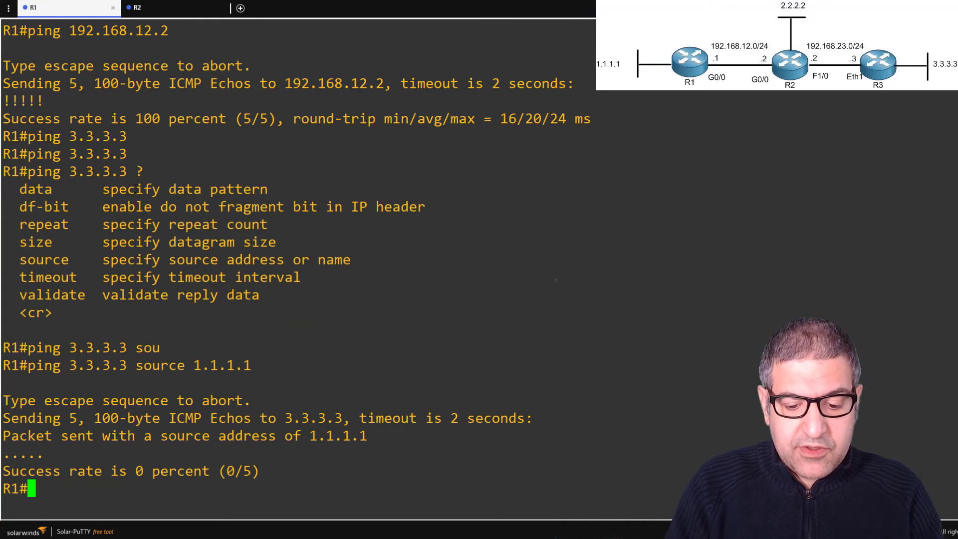
- Show R1's routing table and point out the 1.1.1.1 loopback route
text(shouw u)
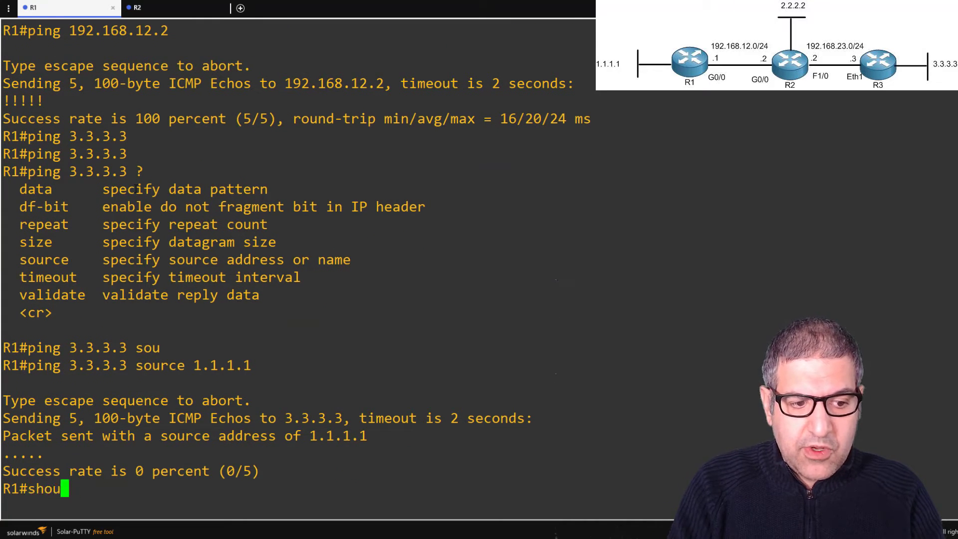
key(BackSpace)
key(BackSpace)
key(BackSpace)
key(BackSpace)
text(w )
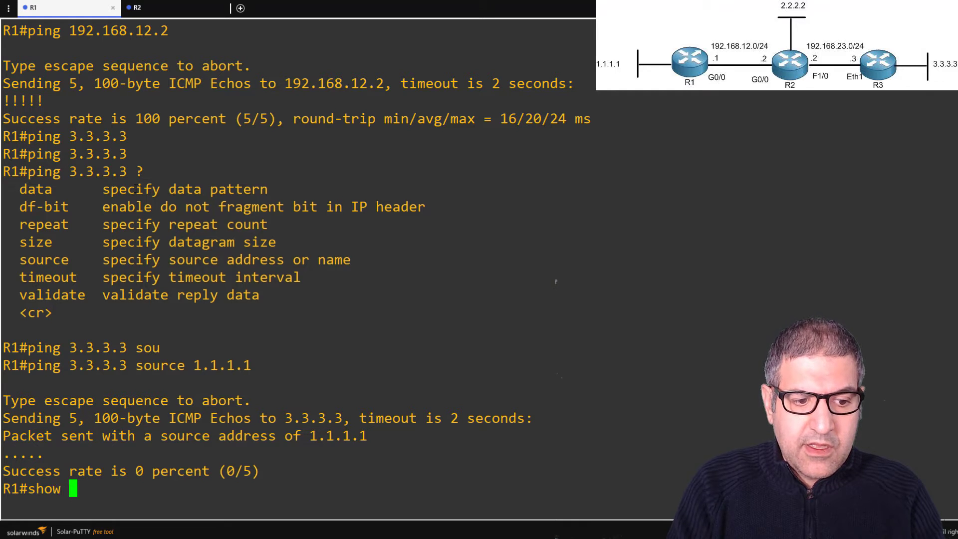
text(ip route)
key(Return)
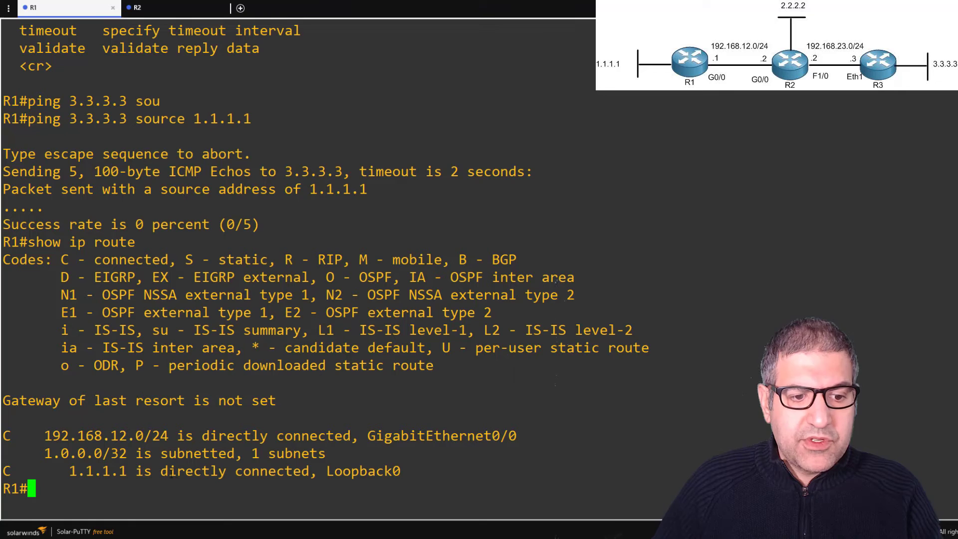
drag(135, 471, 6, 437)
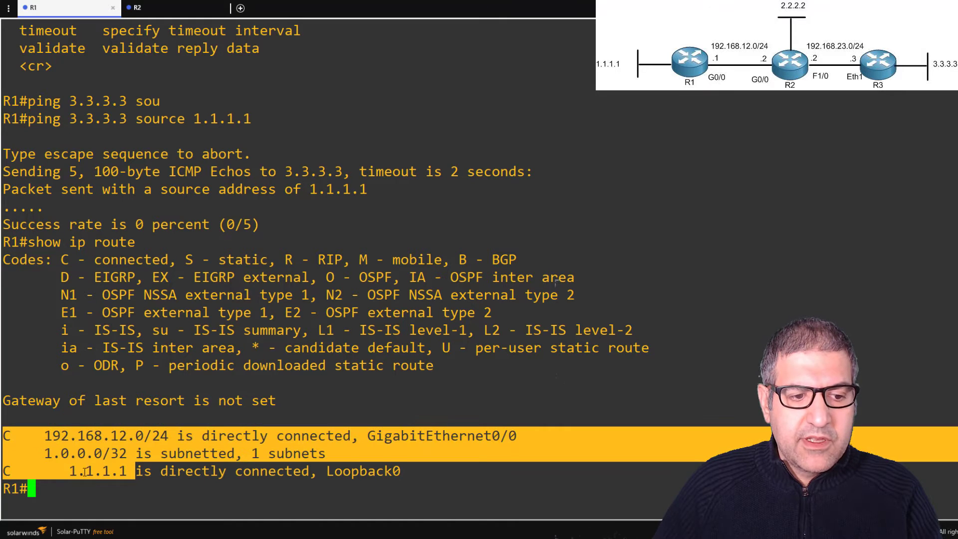
click(81, 491)
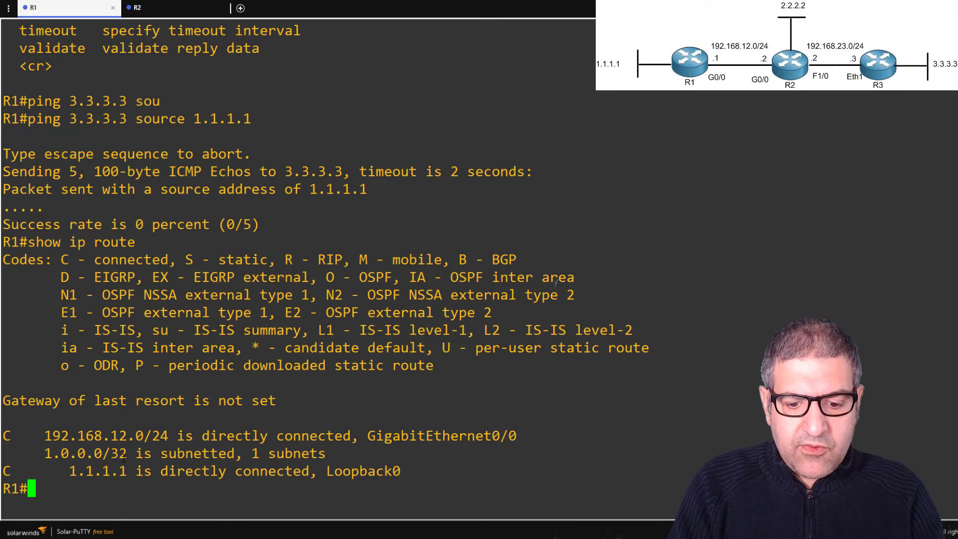
- List R1's interfaces and highlight G0/0 192.168.12.1 and Loopback0 1.1.1.1
text(show ip i)
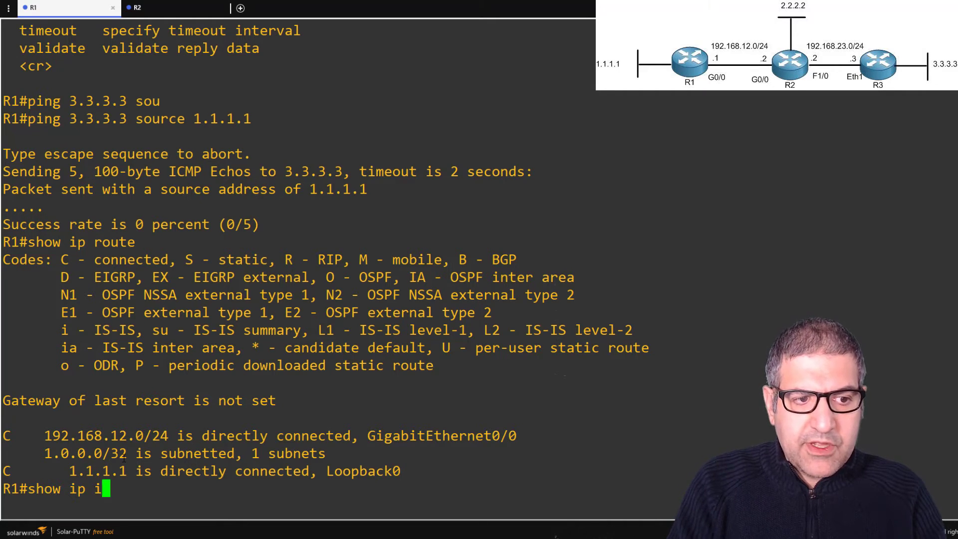
text(nt brief)
key(Return)
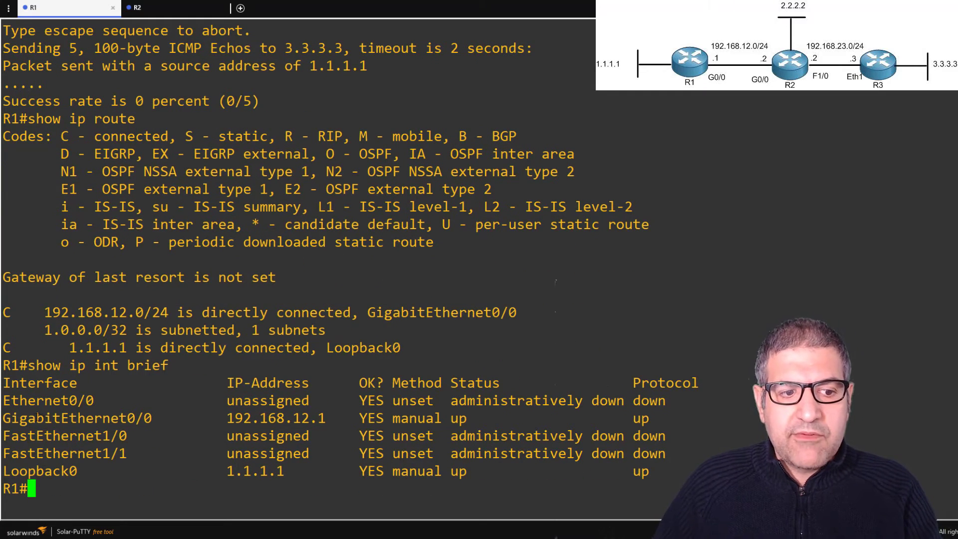
drag(222, 418, 328, 419)
drag(227, 469, 324, 472)
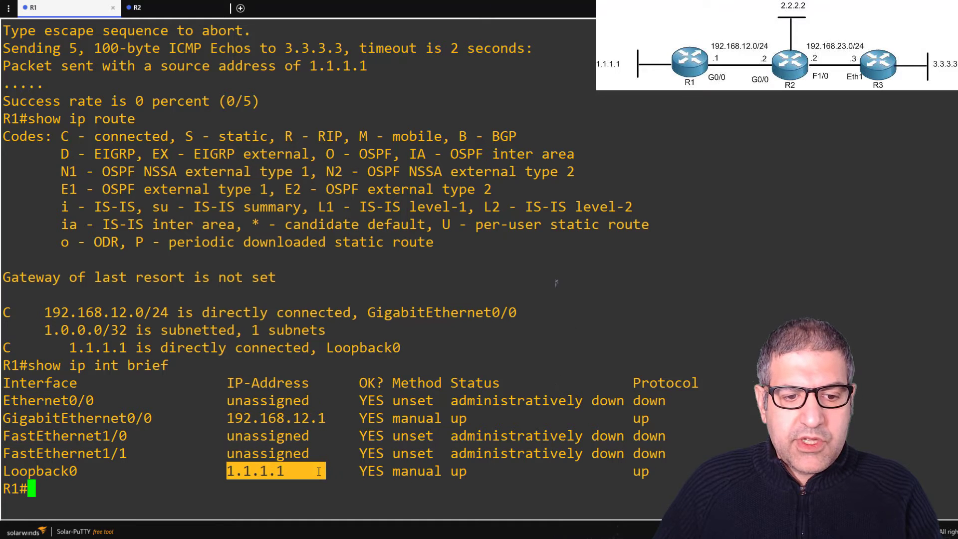
click(135, 498)
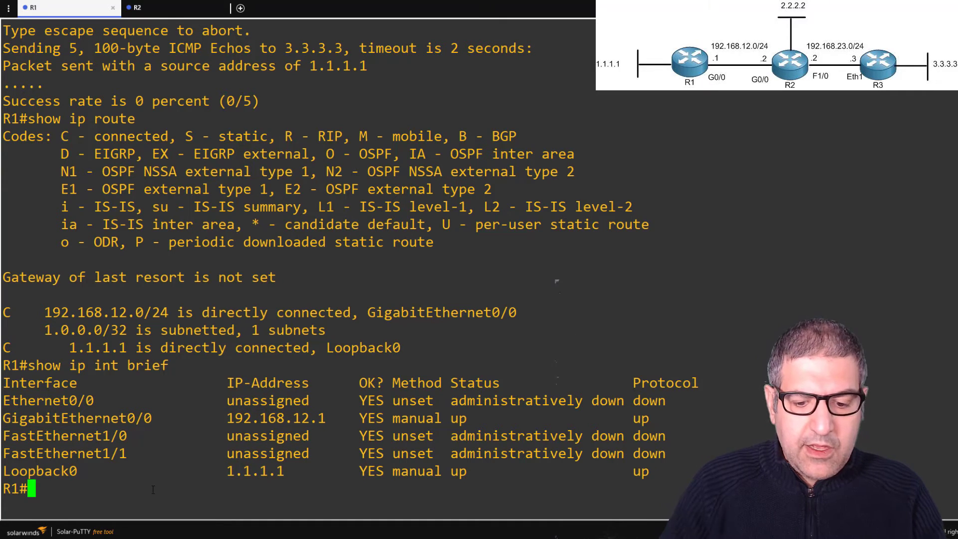
- From conf t on R1, create 'router ospf 1' and set router-id 1.1.1.1
text(conf t)
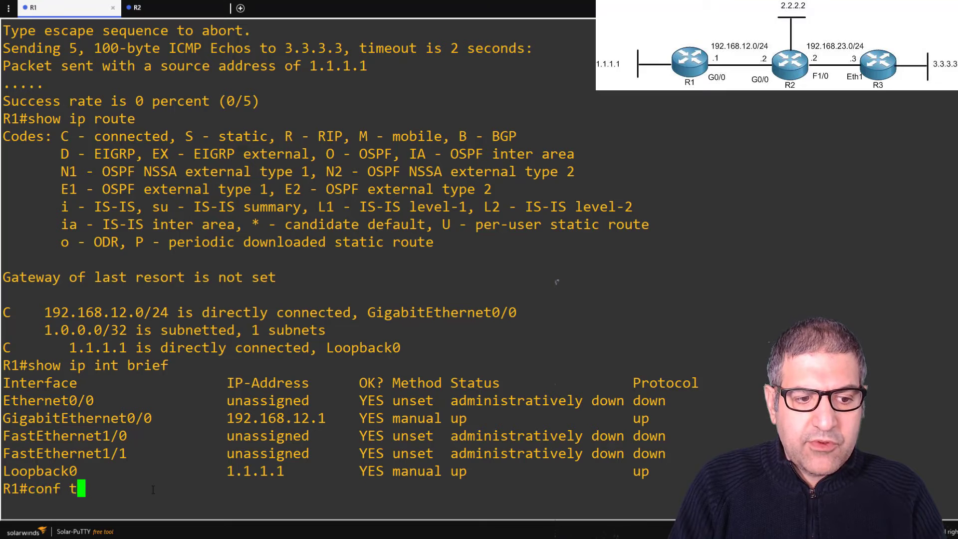
key(Return)
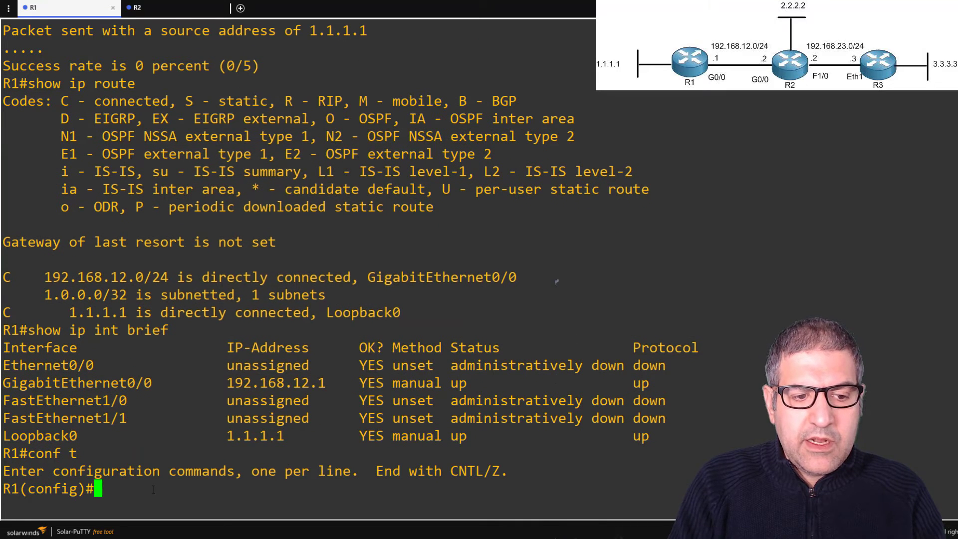
text(router os)
key(Tab)
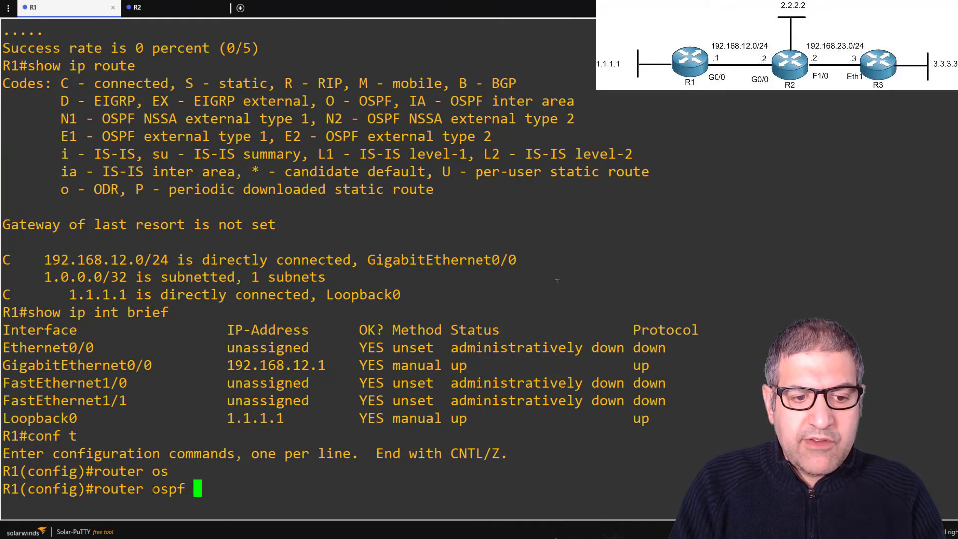
text(1)
key(Return)
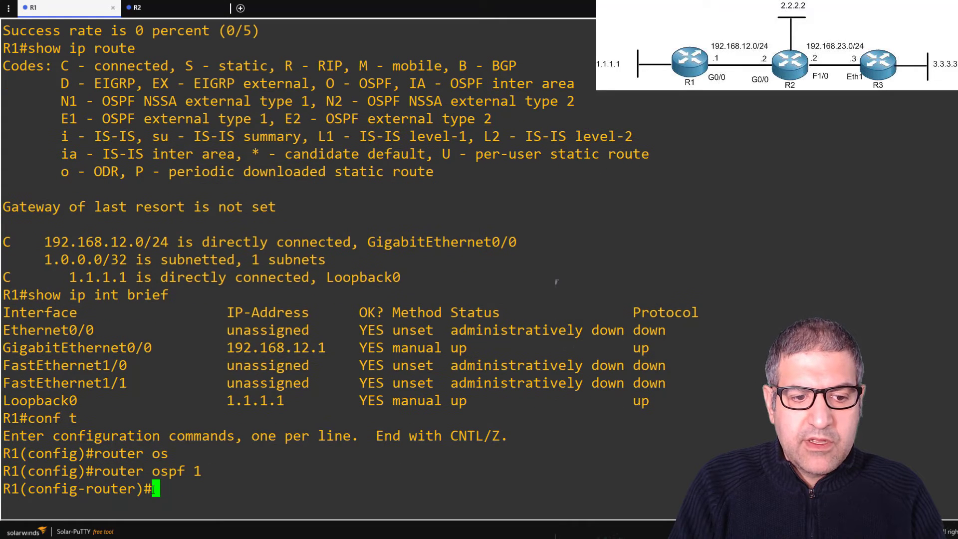
text(router)
key(Tab)
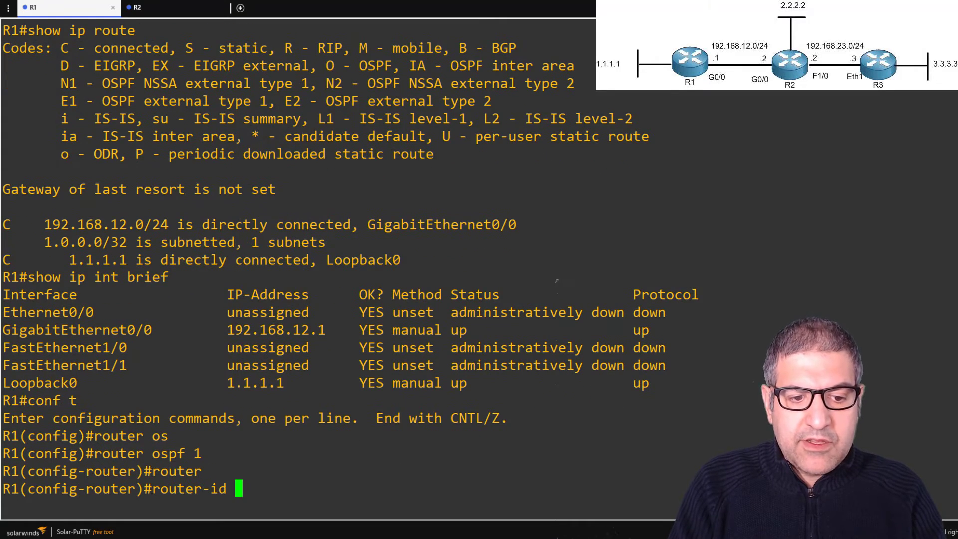
text(1.1.1.1)
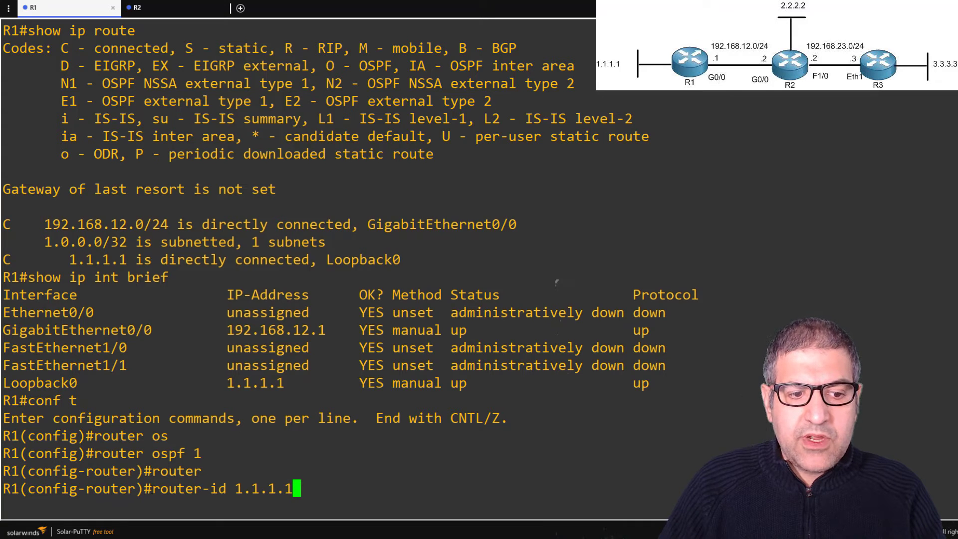
key(Return)
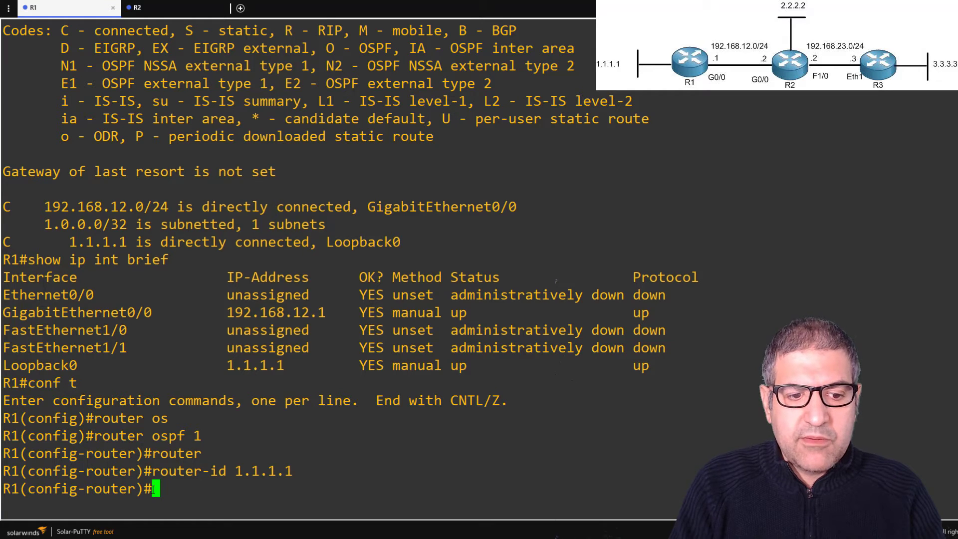
- Add 'network 192.168.12.0 0.0.0.255 area 0' to R1's OSPF process
text(ne)
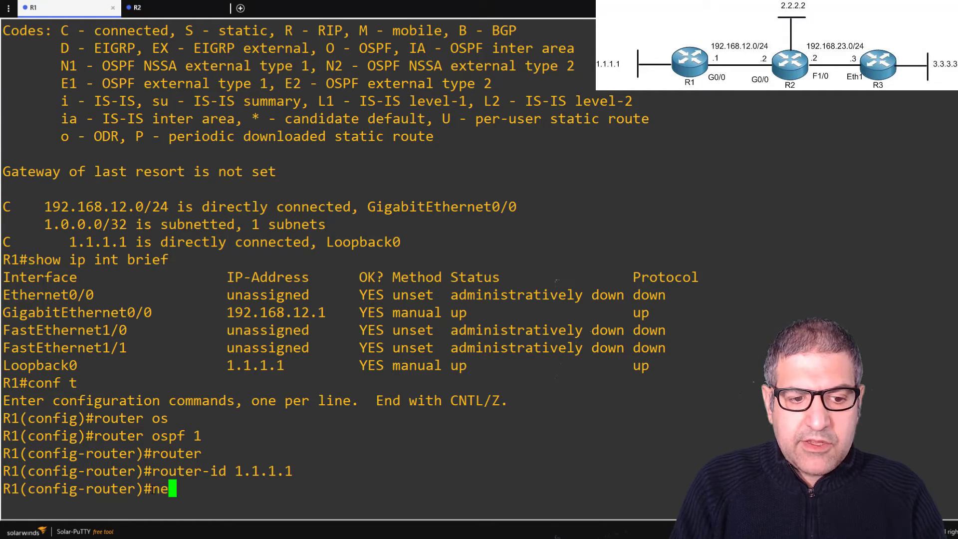
text(t)
key(Tab)
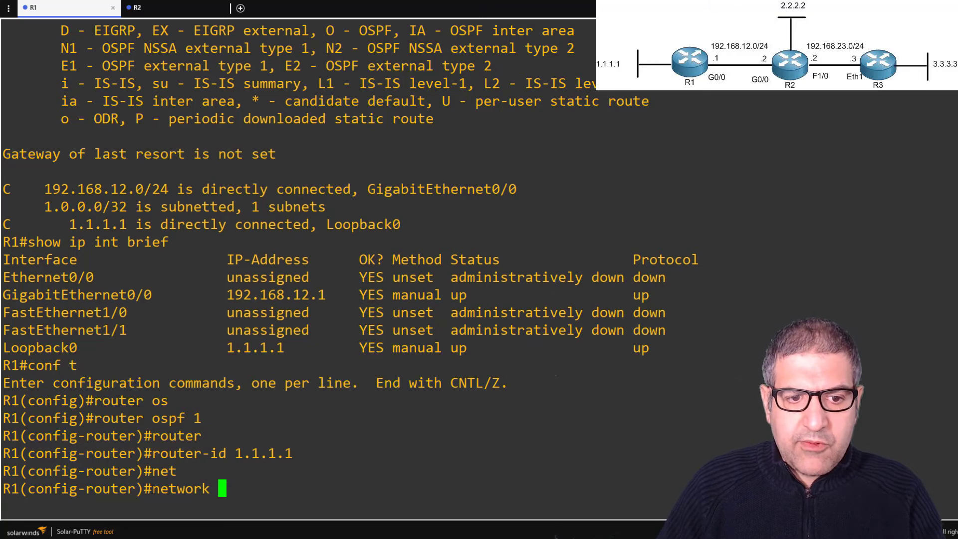
text(192.168)
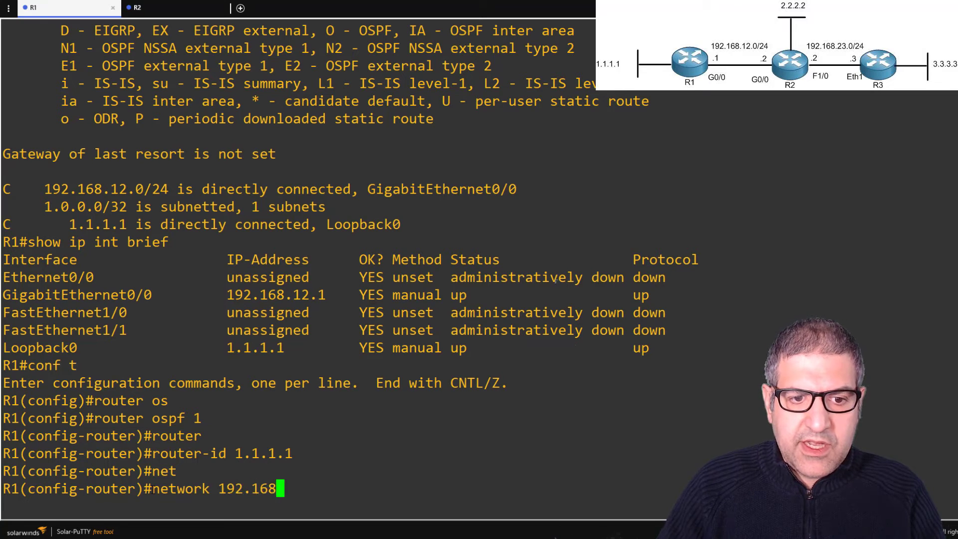
text(.12.0 0.0)
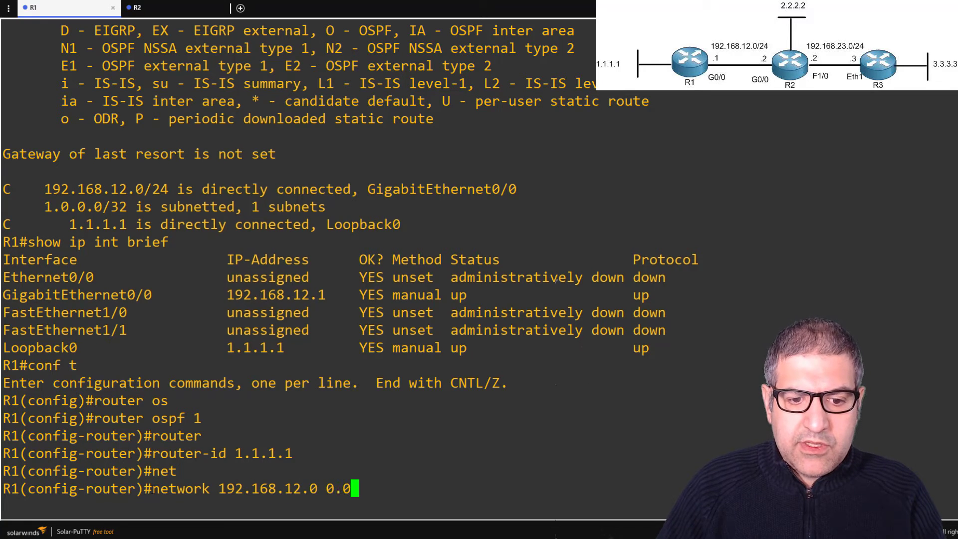
text(.0.255 )
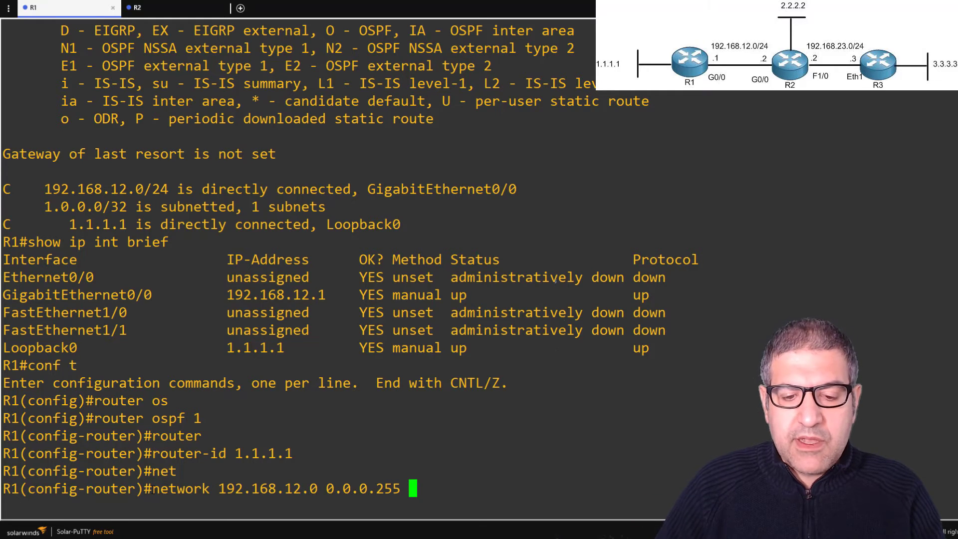
text(area 0)
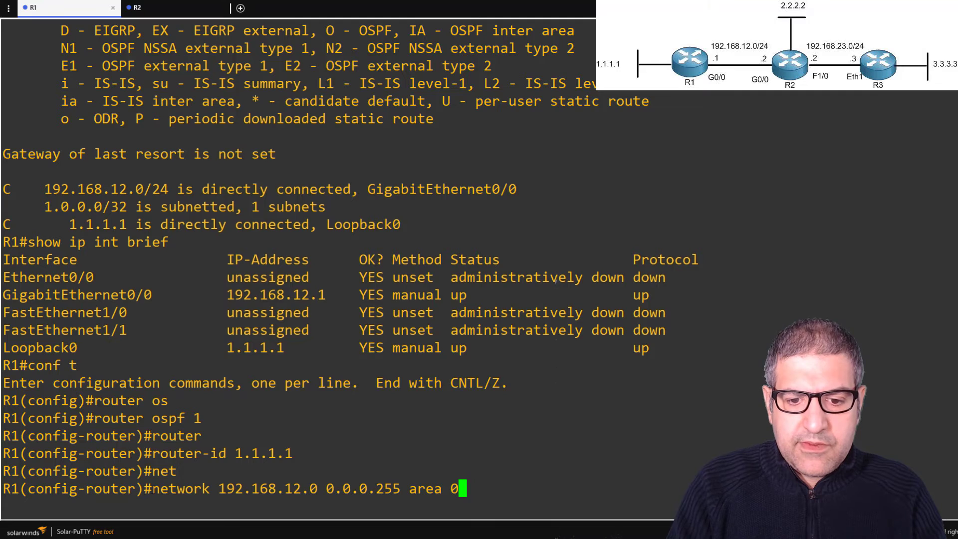
key(Return)
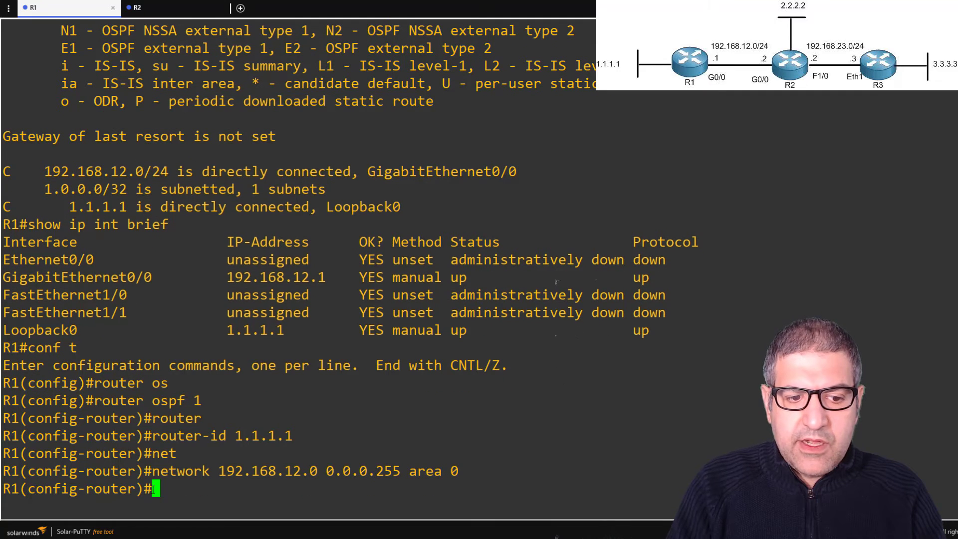
- Start a 1.1.1.1 0.0.0.0 area 0 network line, erase it, and begin a show interface command
text(net)
key(Tab)
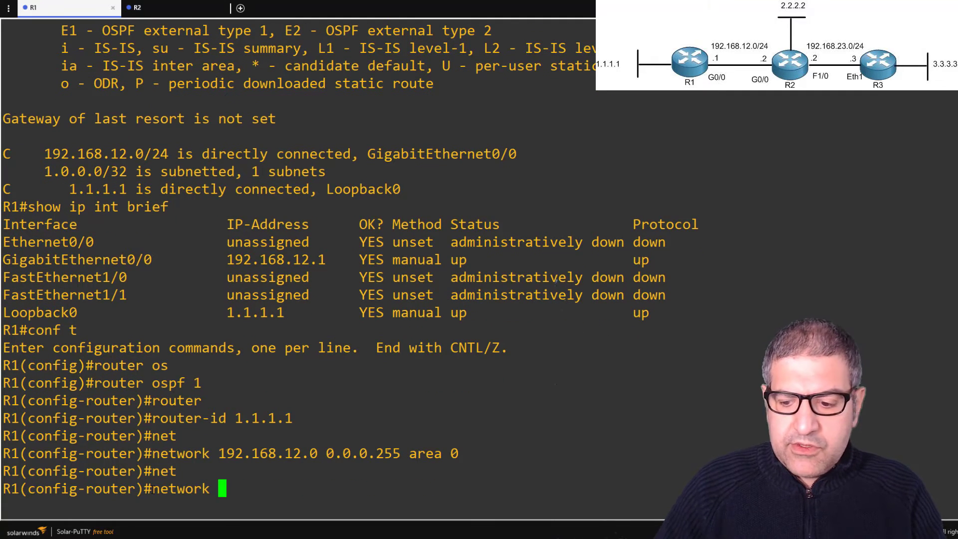
text(1.1.1.1 )
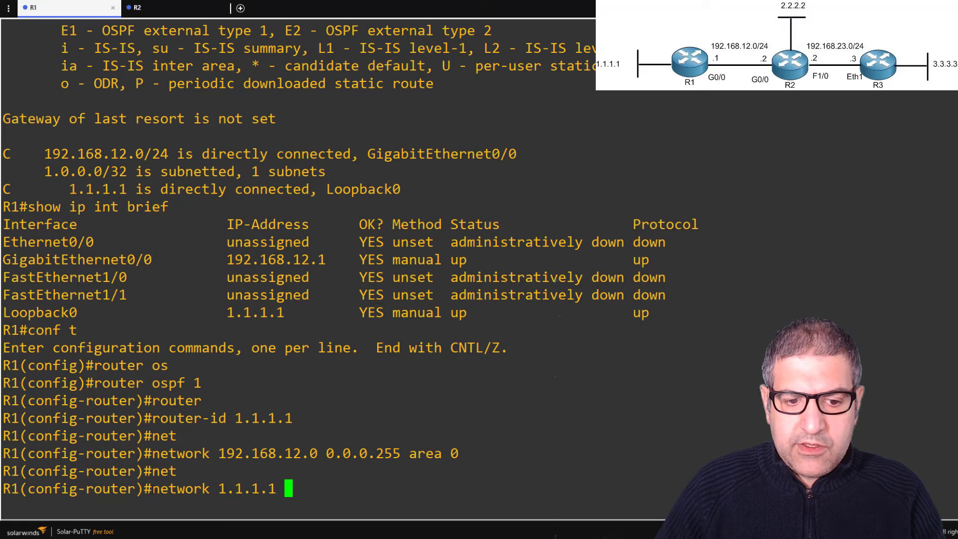
text(0.0.0.0 area 0)
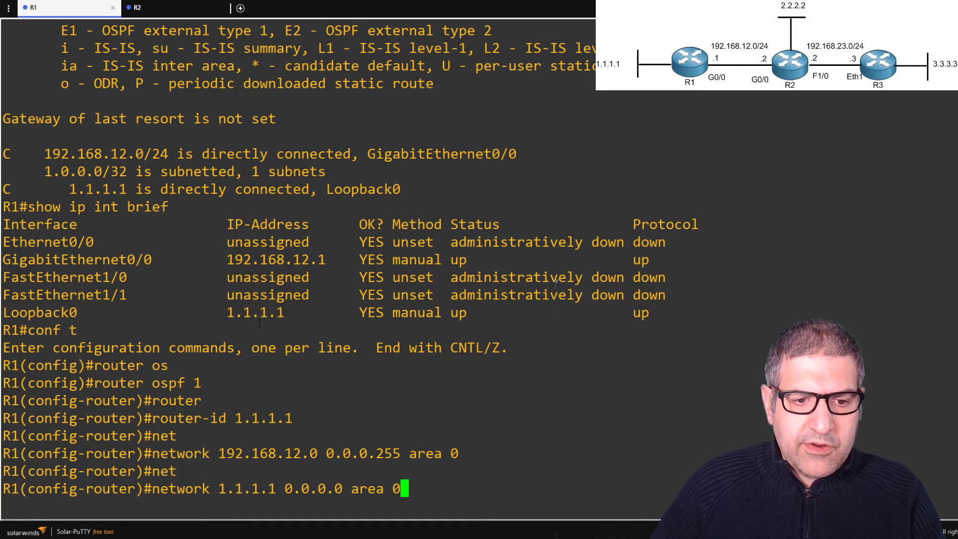
key(BackSpace)
key(BackSpace)
key(BackSpace)
key(BackSpace)
key(BackSpace)
key(BackSpace)
key(BackSpace)
key(BackSpace)
key(BackSpace)
key(BackSpace)
key(BackSpace)
key(BackSpace)
key(BackSpace)
key(BackSpace)
key(BackSpace)
key(BackSpace)
key(BackSpace)
key(BackSpace)
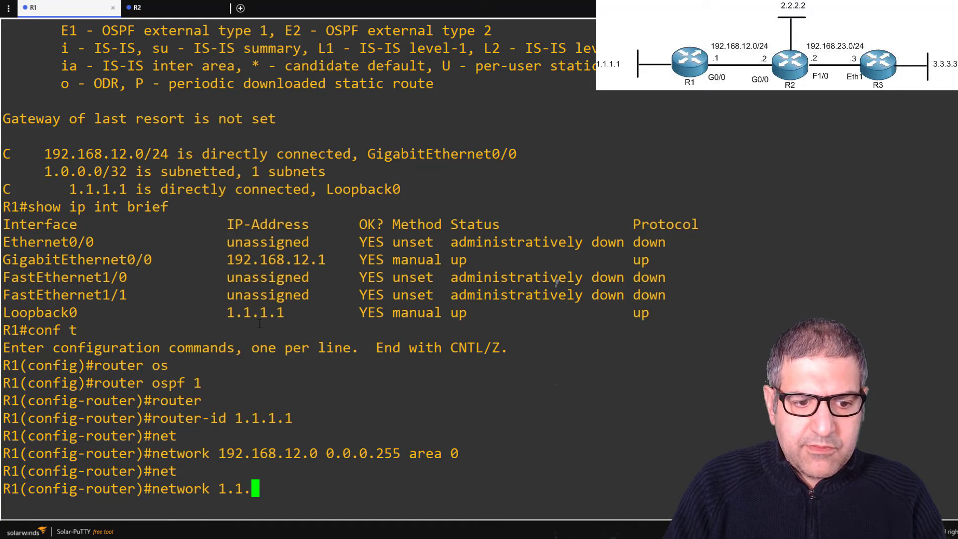
key(BackSpace)
key(BackSpace)
key(BackSpace)
key(BackSpace)
key(BackSpace)
key(BackSpace)
key(BackSpace)
key(BackSpace)
key(BackSpace)
key(BackSpace)
key(BackSpace)
key(BackSpace)
text(do)
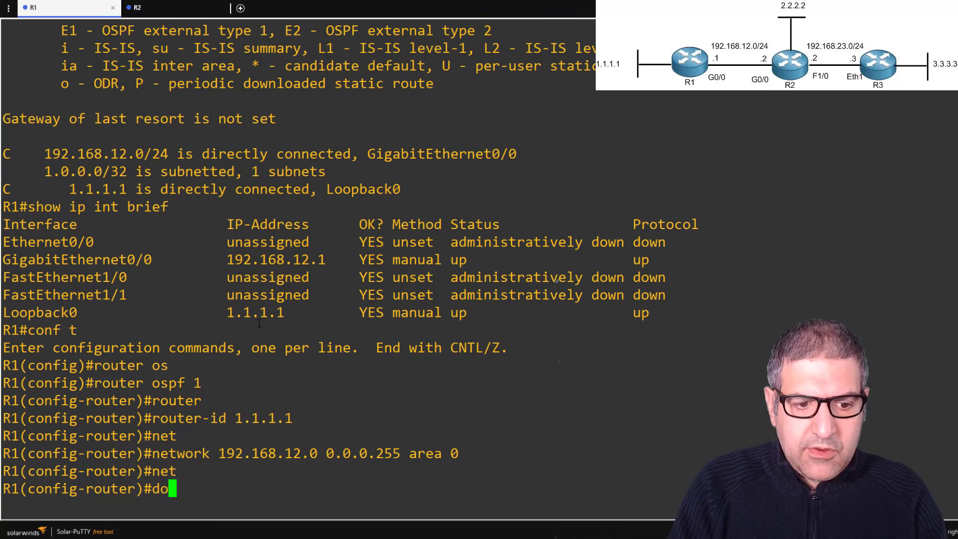
text( sh)
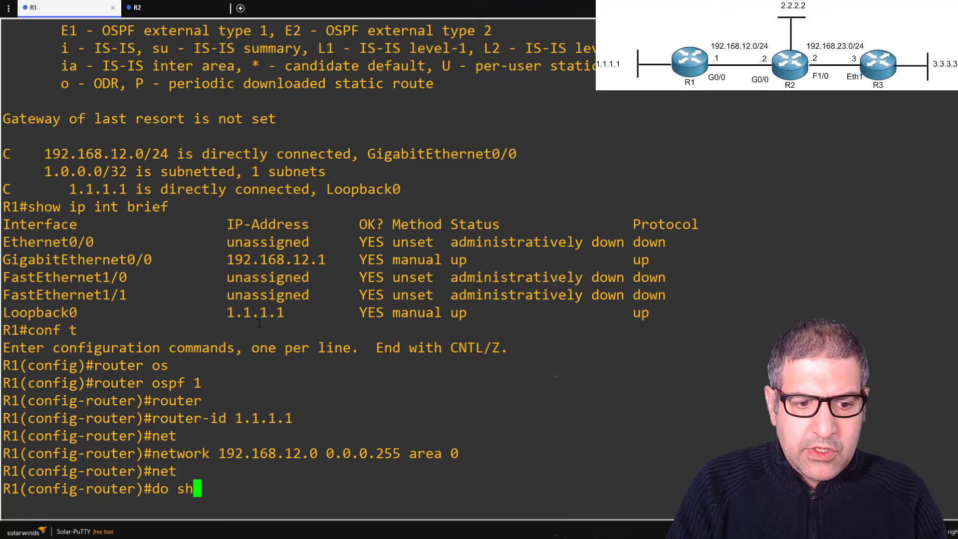
text(ow inte)
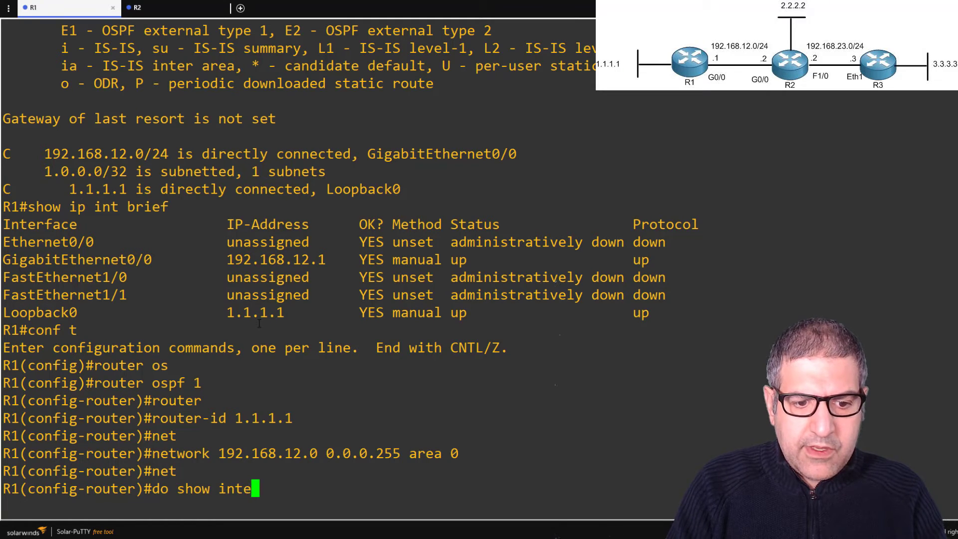
- Show R1's Loopback0 IP interface details, confirming its 1.1.1.1/32 address
key(BackSpace)
key(BackSpace)
key(BackSpace)
key(BackSpace)
text(ip inter)
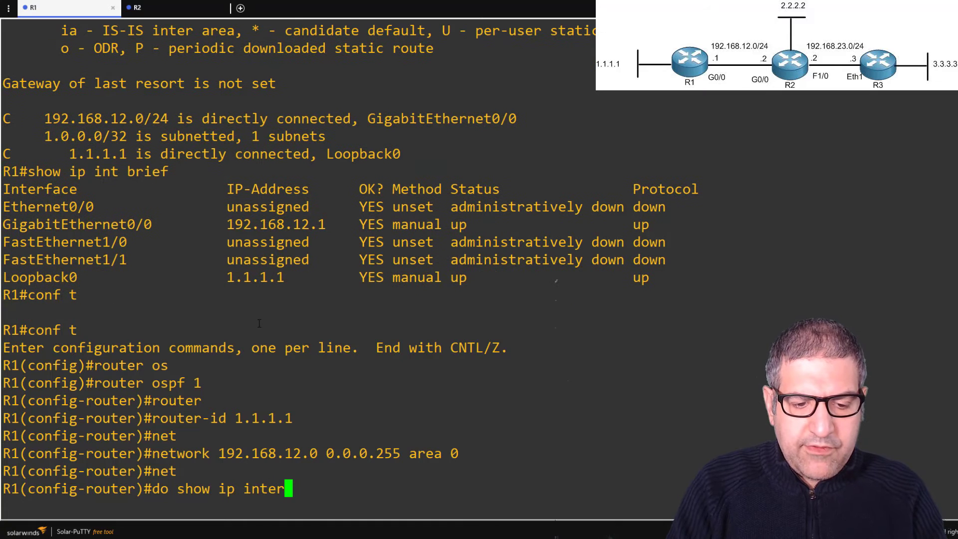
key(Return)
text(l)
key(BackSpace)
text(lo0)
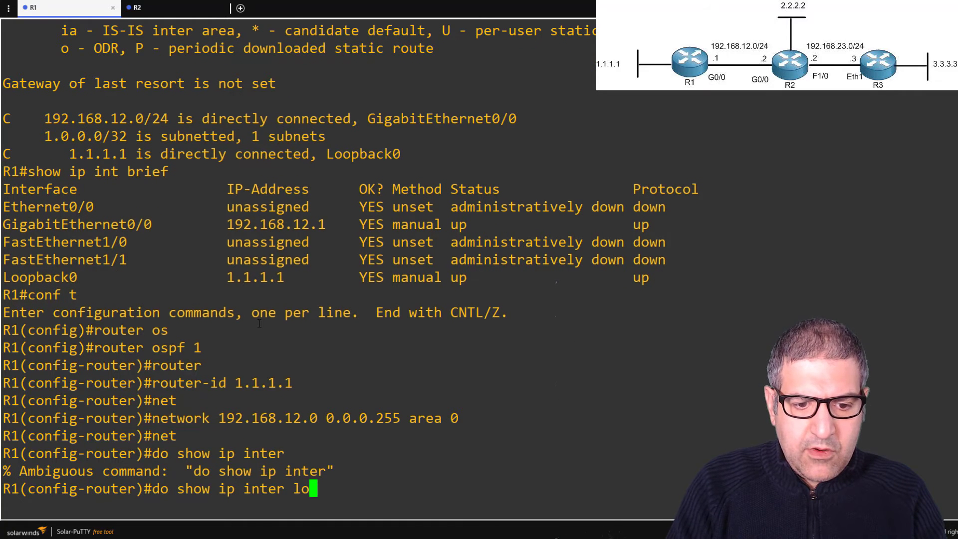
key(Return)
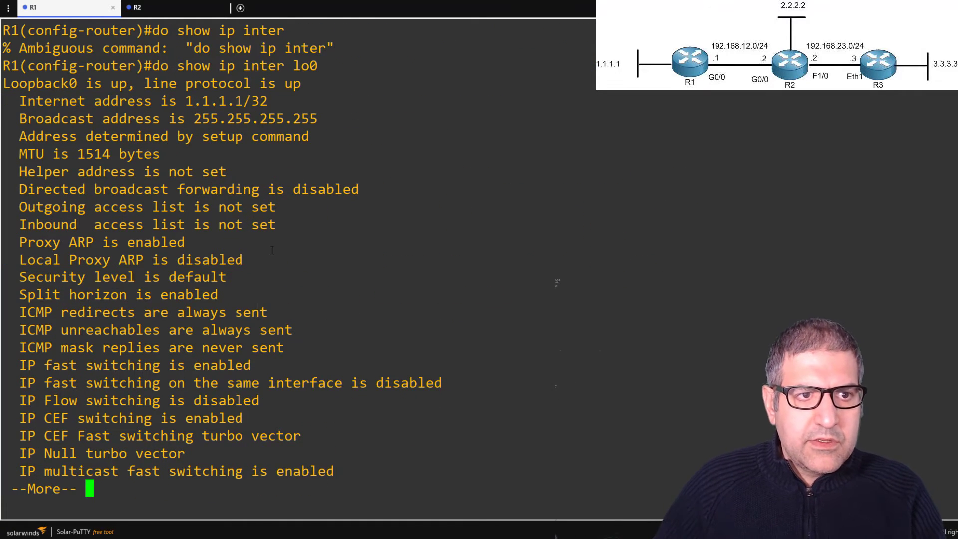
drag(272, 100, 189, 99)
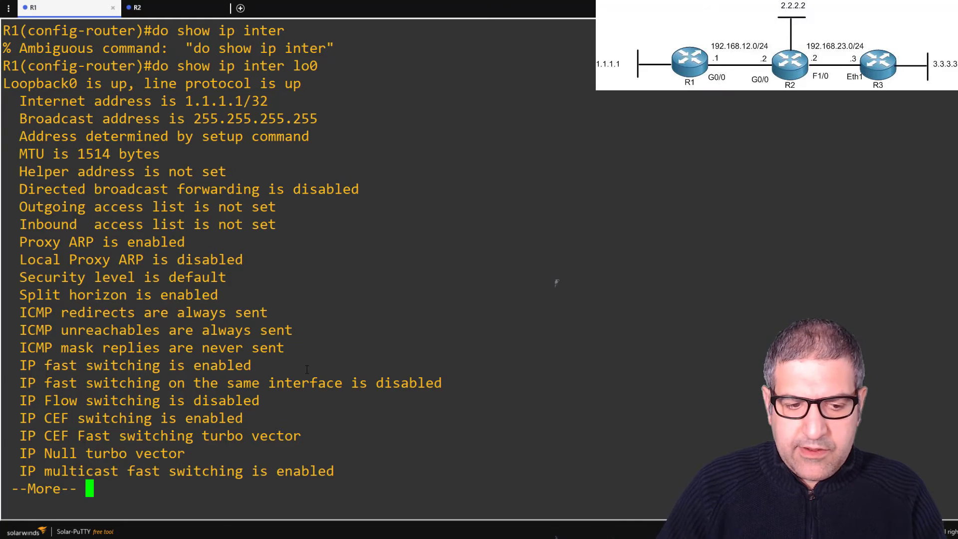
key(q)
- Add 'network 1.1.1.1 0.0.0.0 area 0' on R1 and leave configuration mode
key(Up)
key(Up)
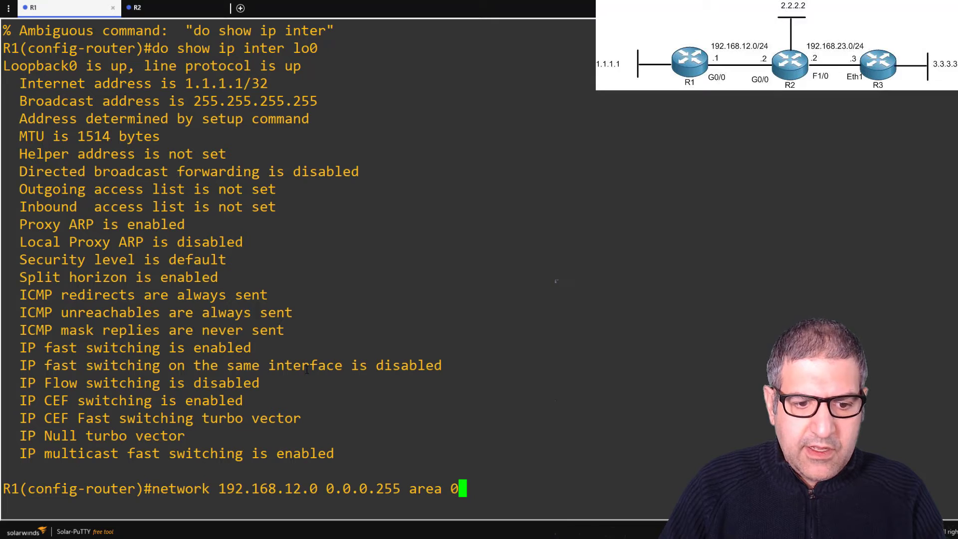
key(BackSpace)
key(BackSpace)
key(BackSpace)
key(BackSpace)
key(BackSpace)
key(BackSpace)
key(BackSpace)
key(BackSpace)
key(BackSpace)
key(BackSpace)
key(BackSpace)
key(BackSpace)
key(BackSpace)
key(BackSpace)
key(BackSpace)
key(BackSpace)
key(BackSpace)
key(BackSpace)
key(BackSpace)
key(BackSpace)
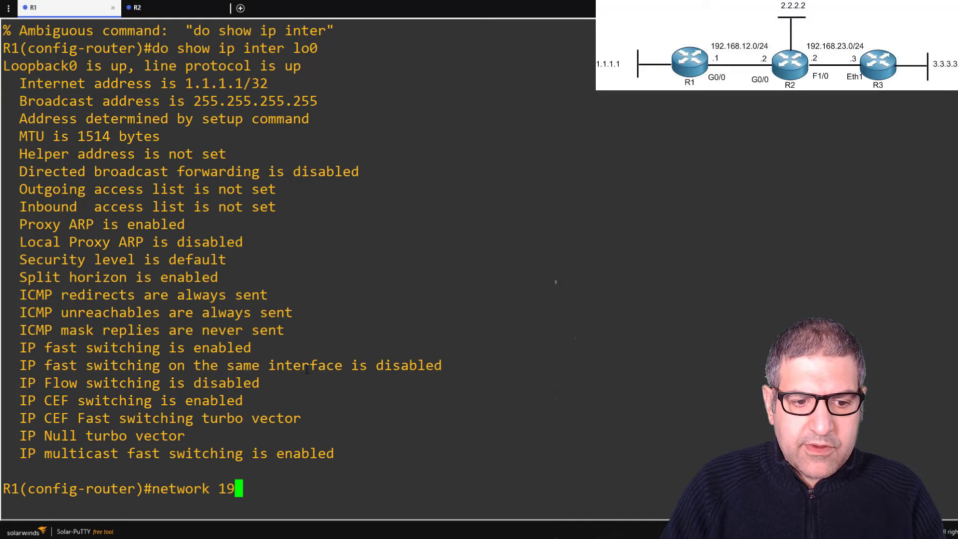
key(BackSpace)
key(BackSpace)
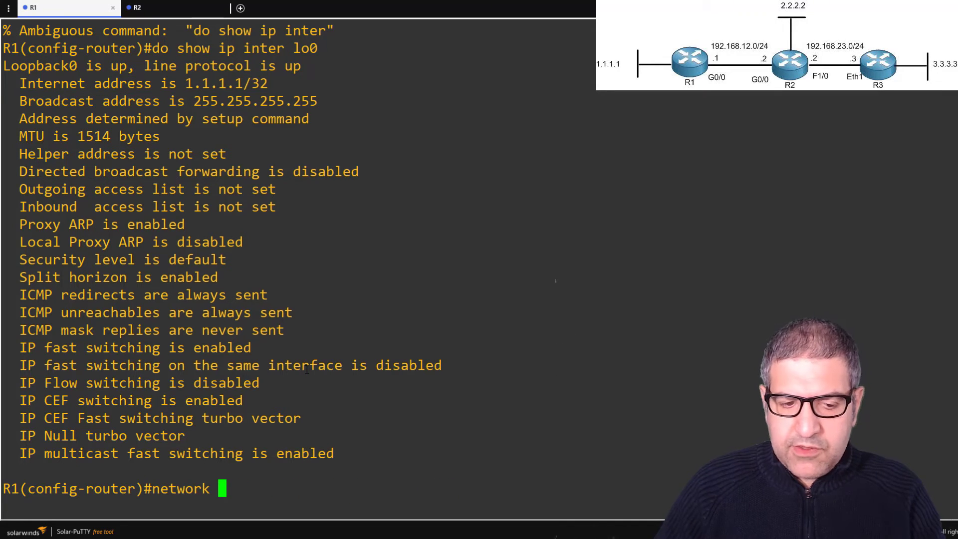
text(1.1.1.1 )
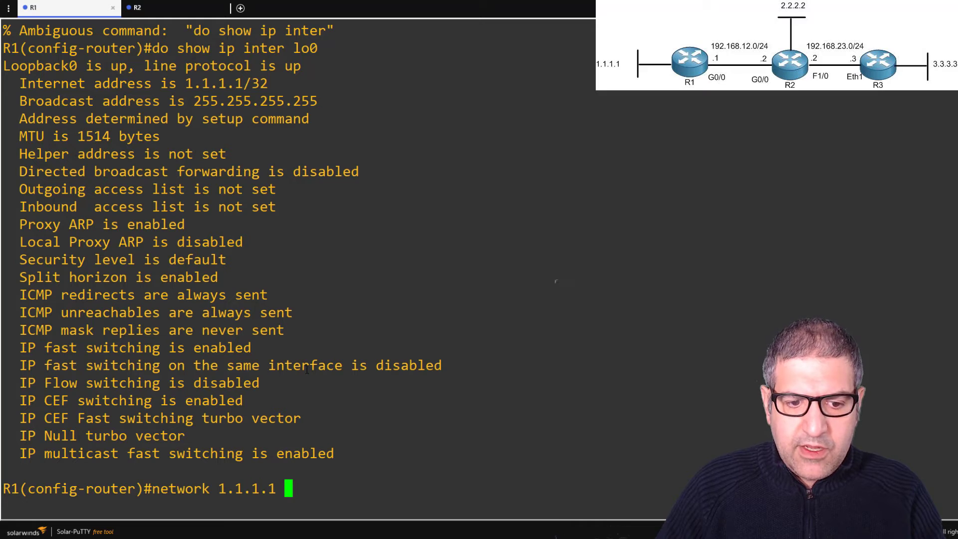
text(0.0.0.0 ar)
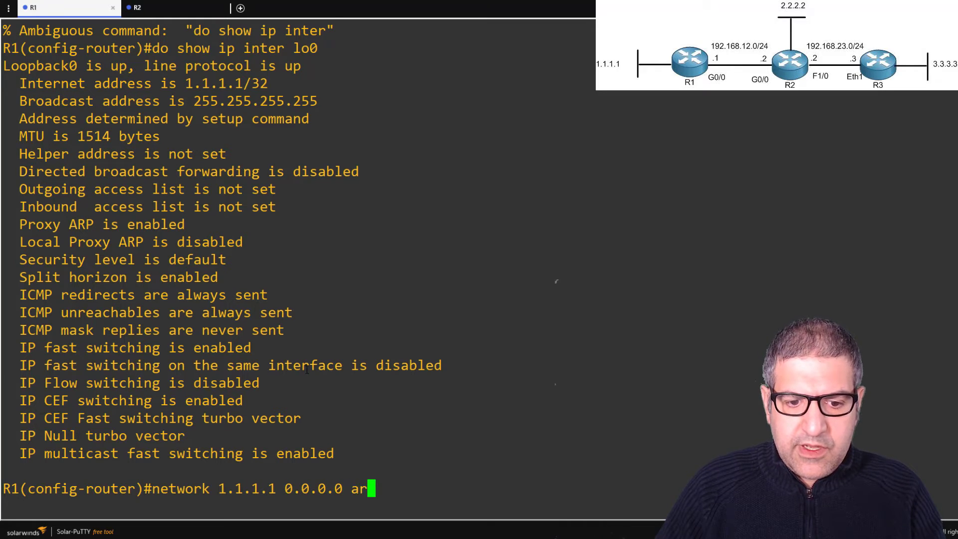
text(ea 0)
key(Return)
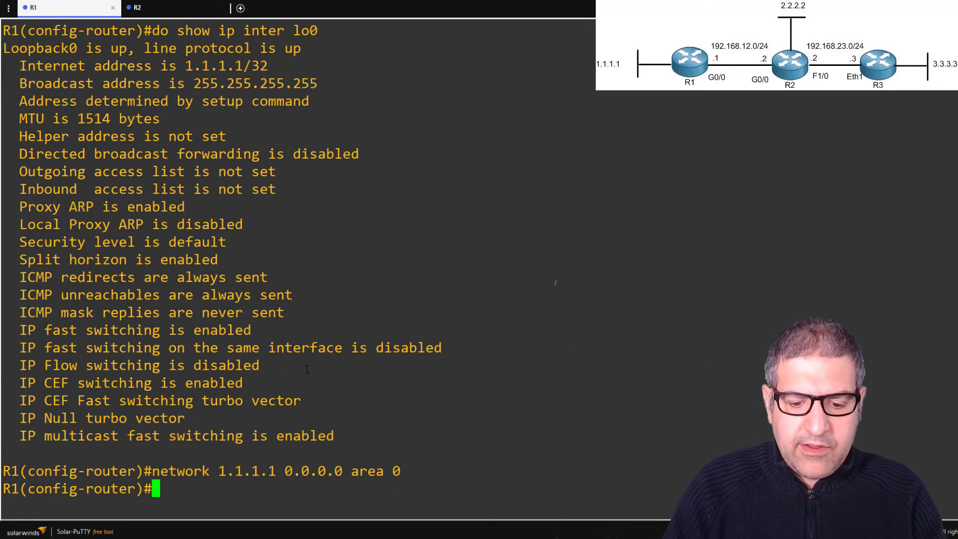
text(end)
key(Return)
key(Return)
key(Return)
key(Return)
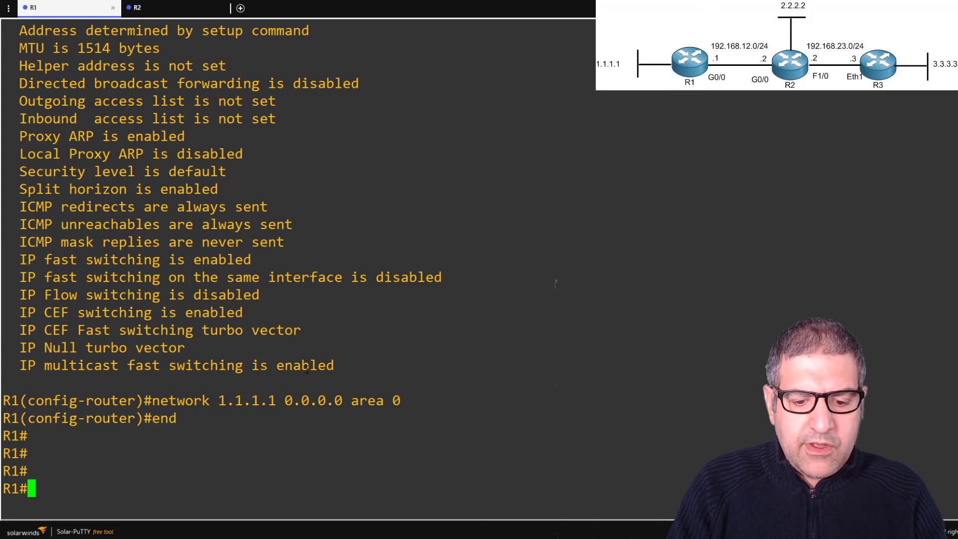
text(show run )
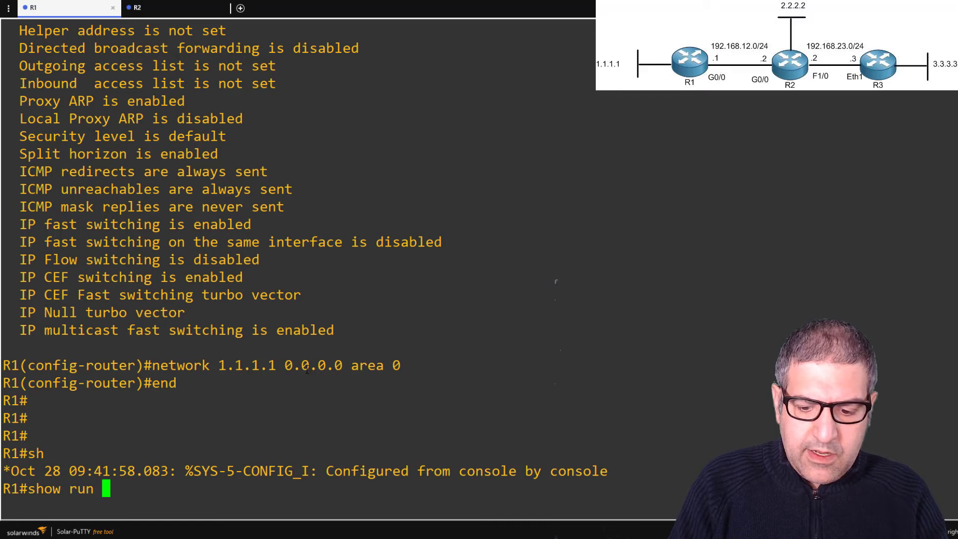
text(|)
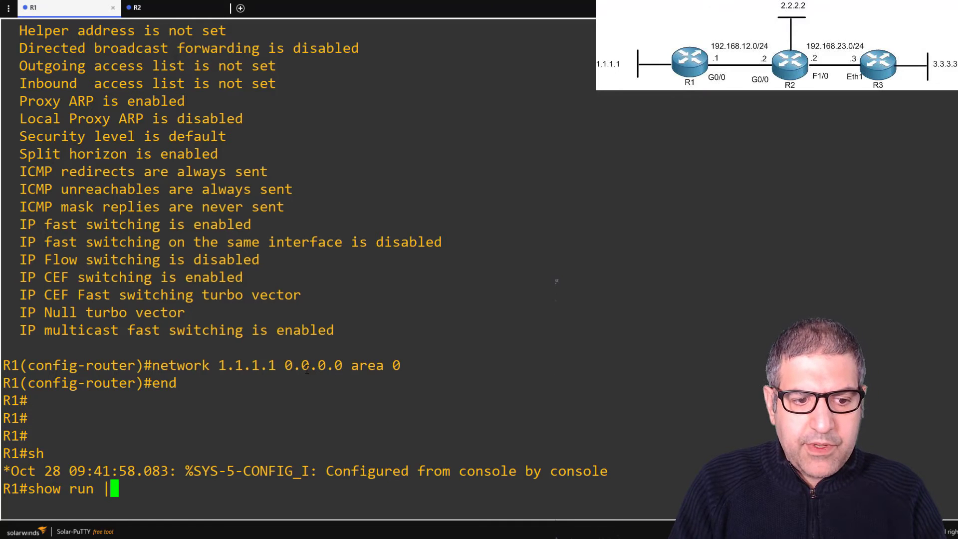
text( s)
- Run 'show run | section ospf' on R1 to display router-id 1.1.1.1 and both networks
key(Tab)
text(os)
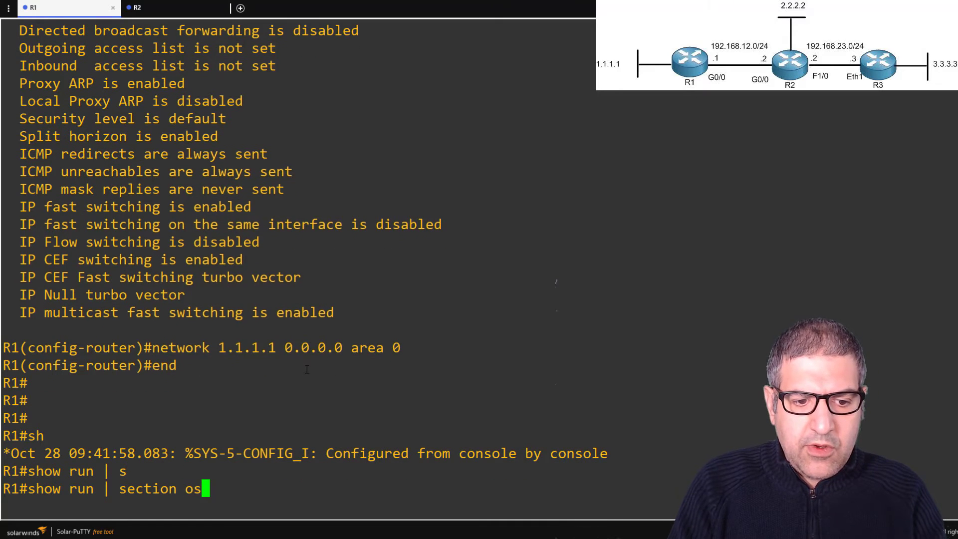
key(Tab)
text(pf)
key(Return)
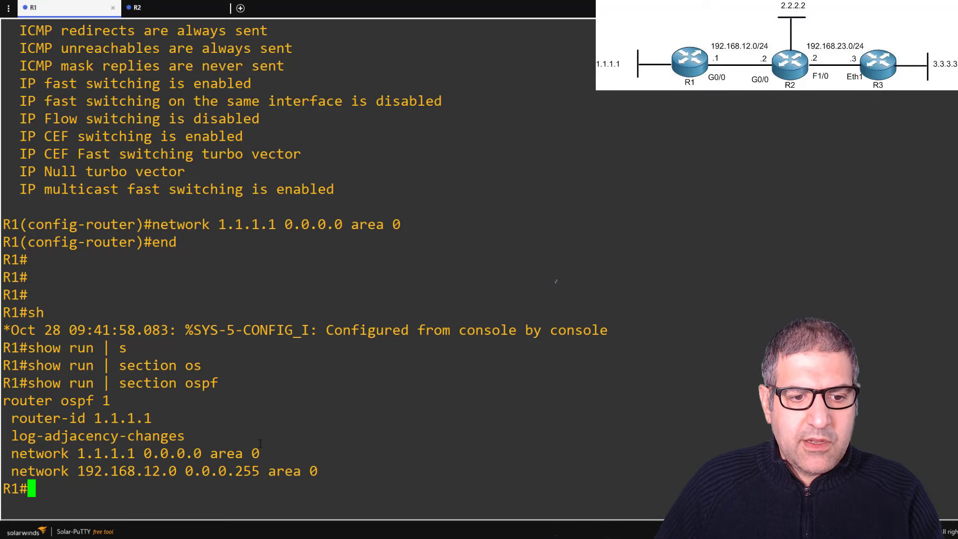
- On the R2 session, show Loopback0 details, confirming address 2.2.2.2/24
click(158, 15)
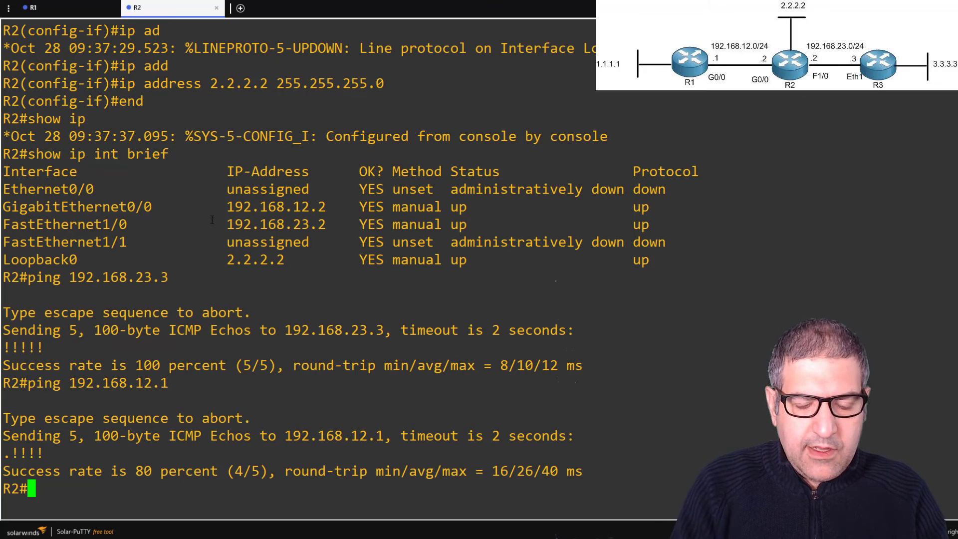
text(show i)
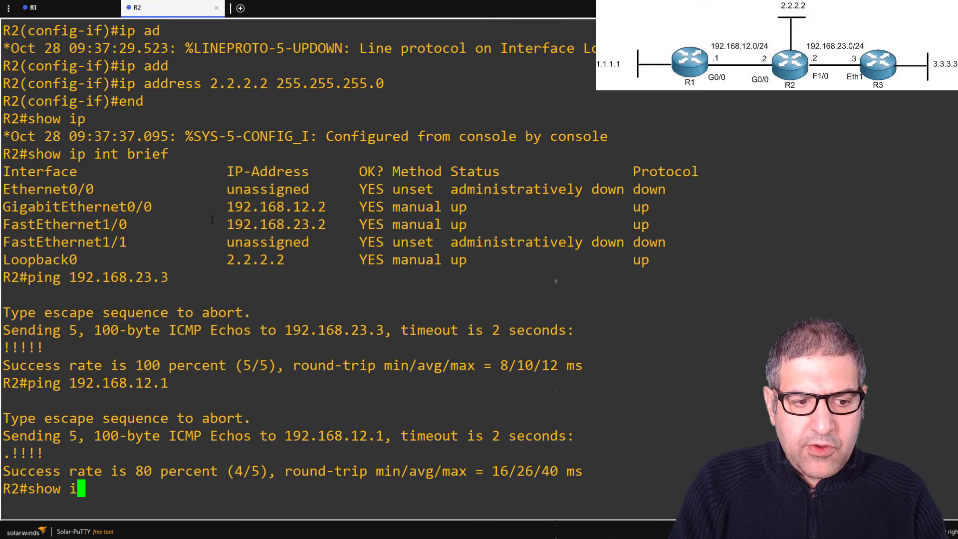
text(p int brief)
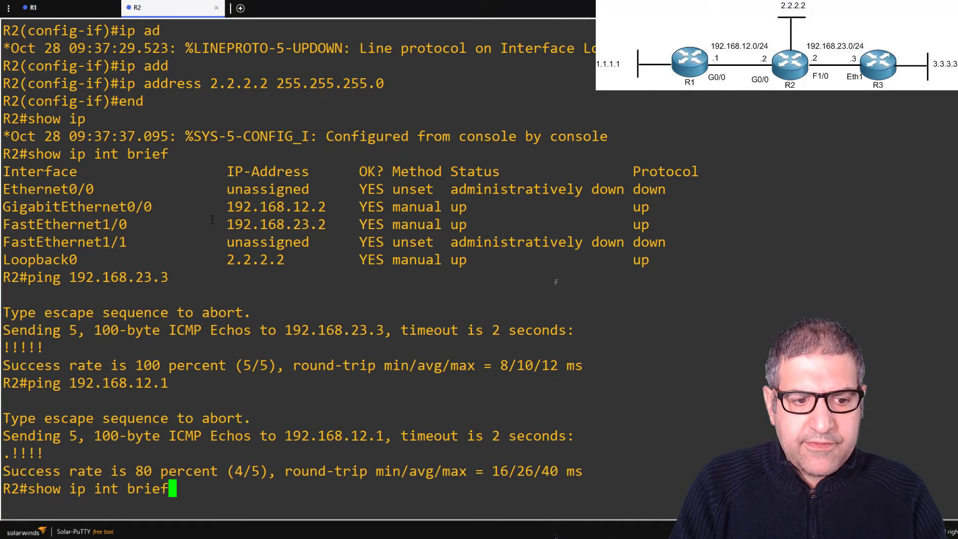
key(BackSpace)
key(BackSpace)
key(BackSpace)
key(BackSpace)
key(BackSpace)
key(BackSpace)
key(BackSpace)
key(BackSpace)
key(BackSpace)
key(BackSpace)
key(BackSpace)
key(BackSpace)
key(BackSpace)
key(BackSpace)
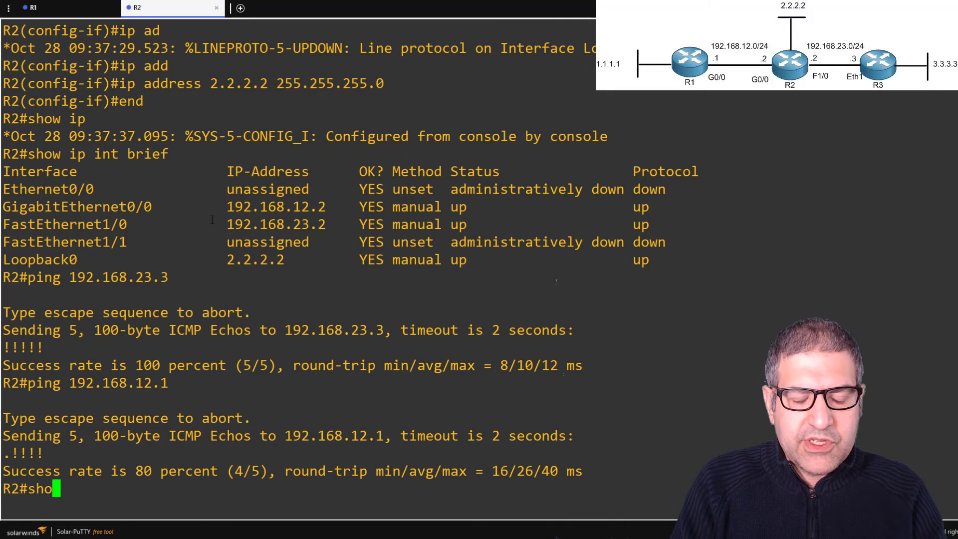
text(w )
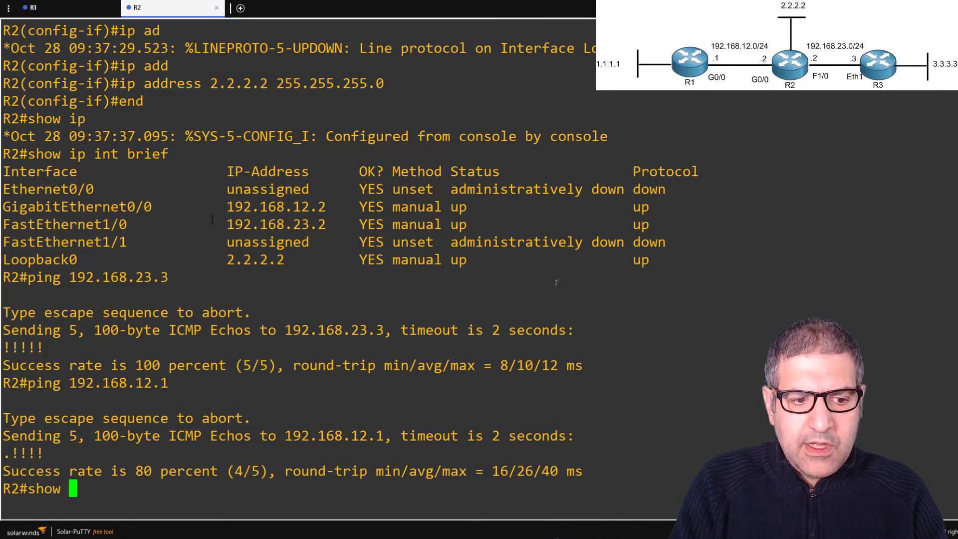
text(ip int)
key(Tab)
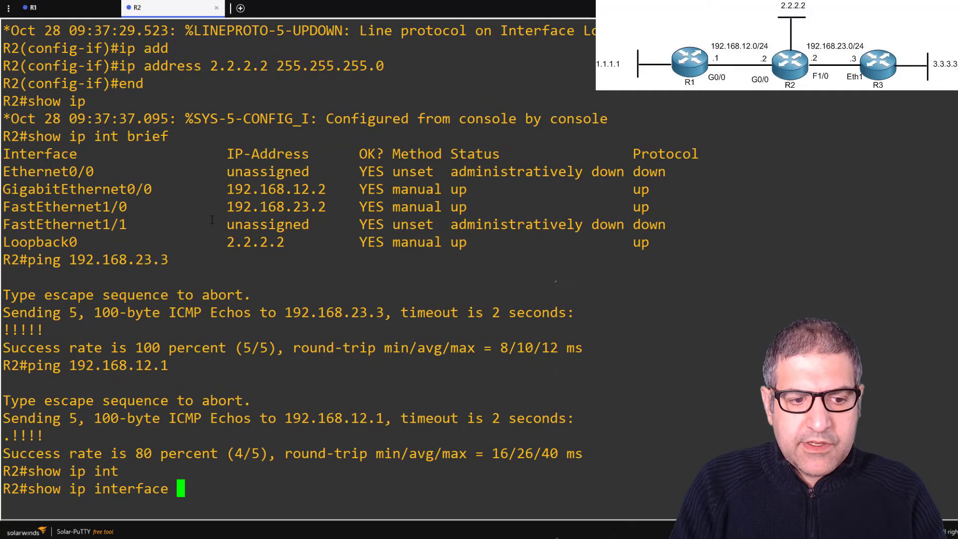
text(lo0)
key(Return)
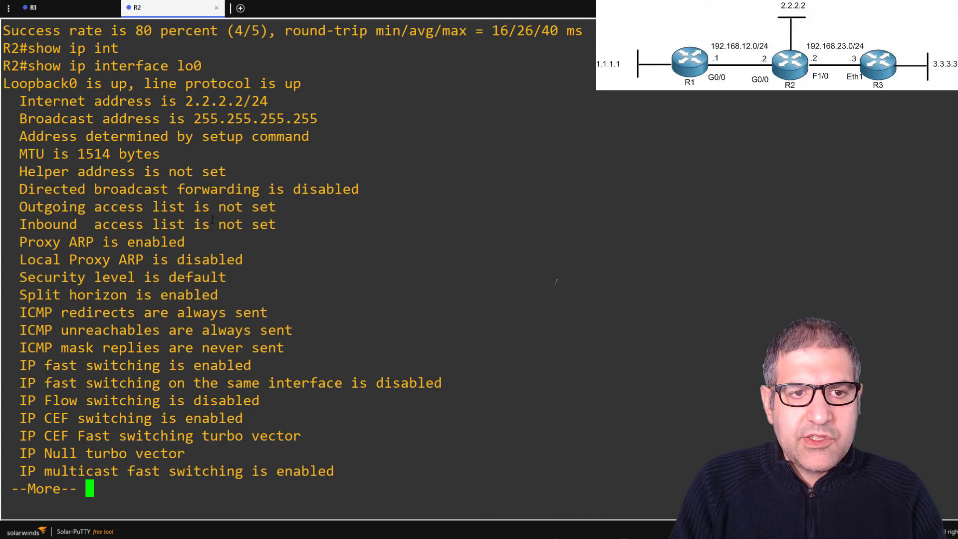
- List R2's interfaces and addresses with 'show ip int brief'
key(q)
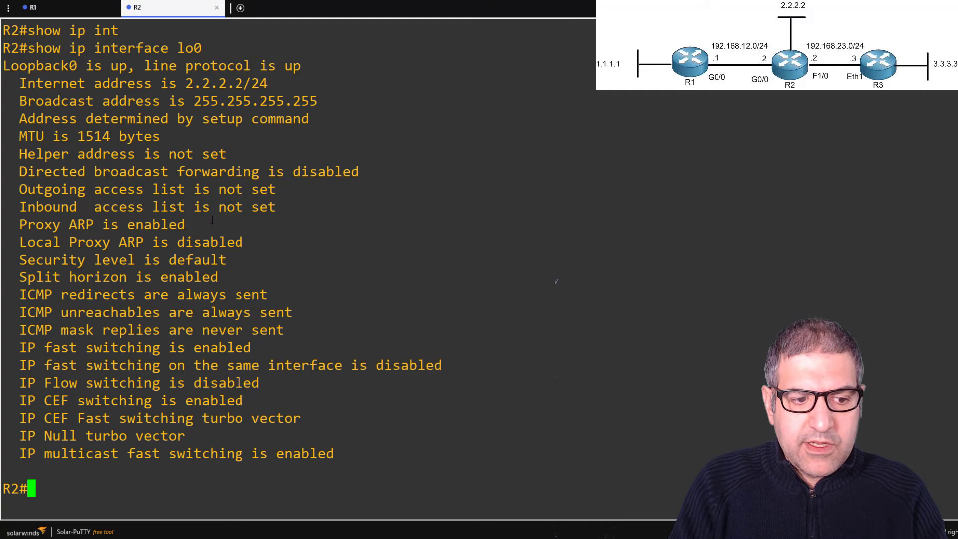
text(show ip int brief)
key(Return)
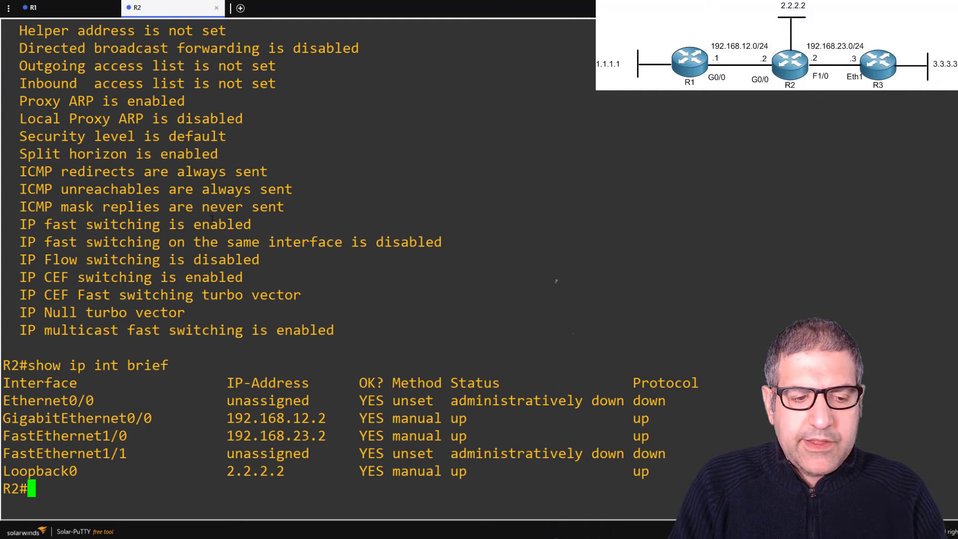
- Start OSPF process 1 on R2 with router-id 2.2.2.2
text(conf t)
key(Return)
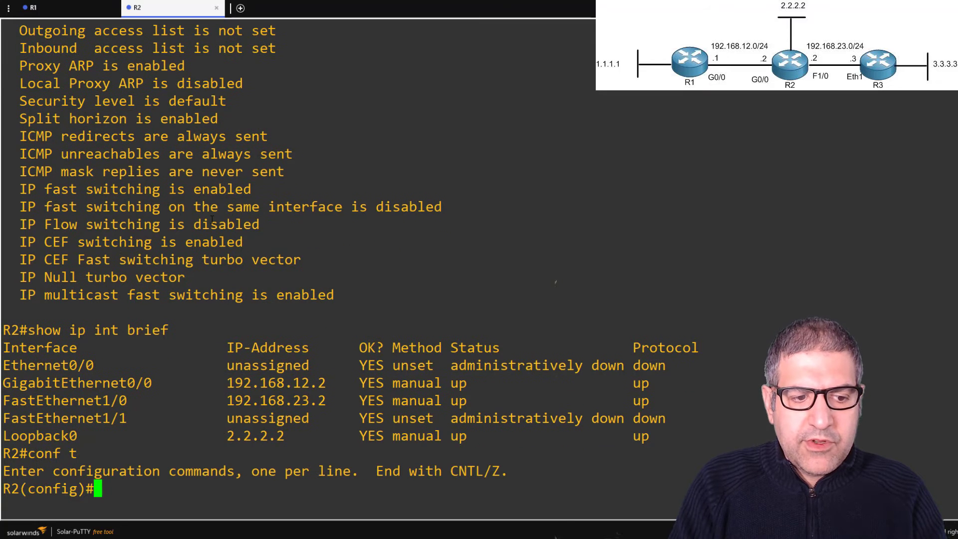
text(router os 1)
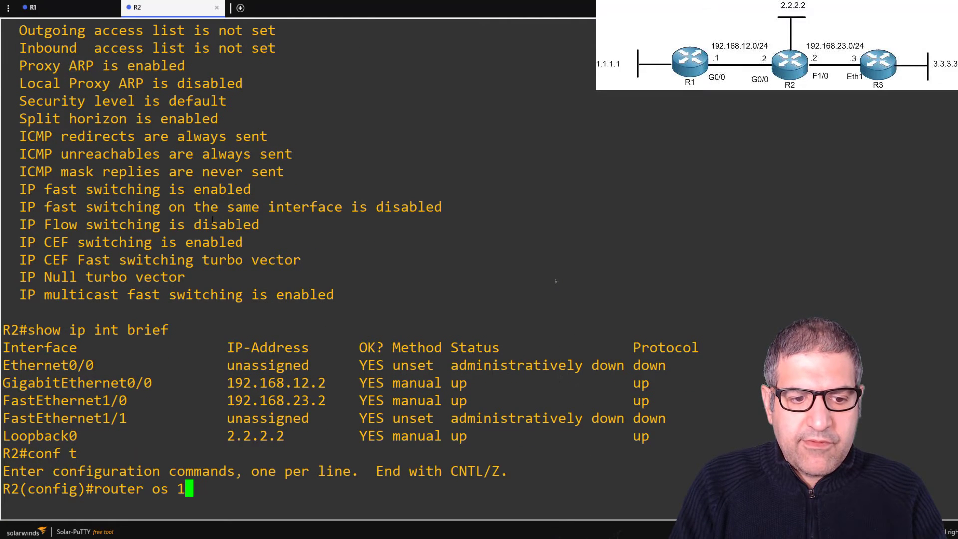
key(Return)
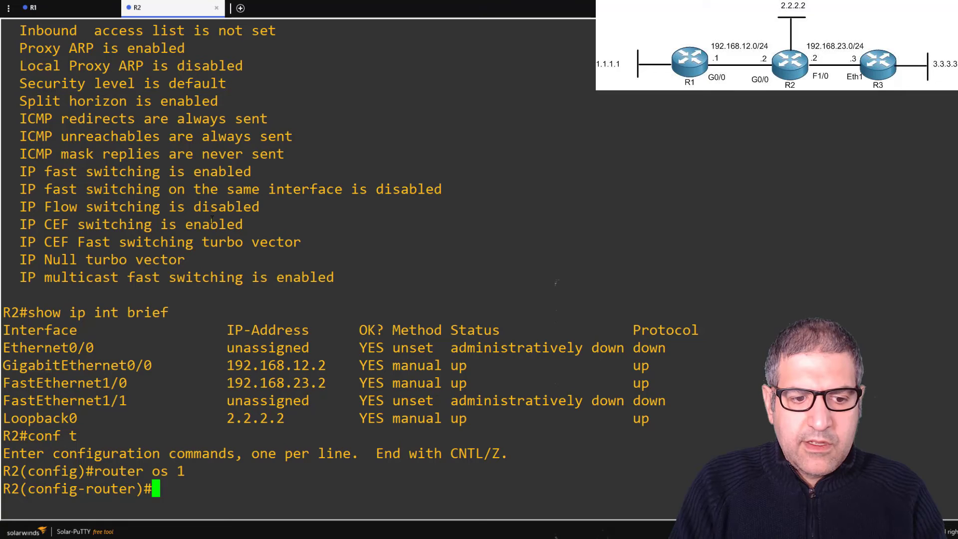
text(router)
key(Return)
text(router-id 2.)
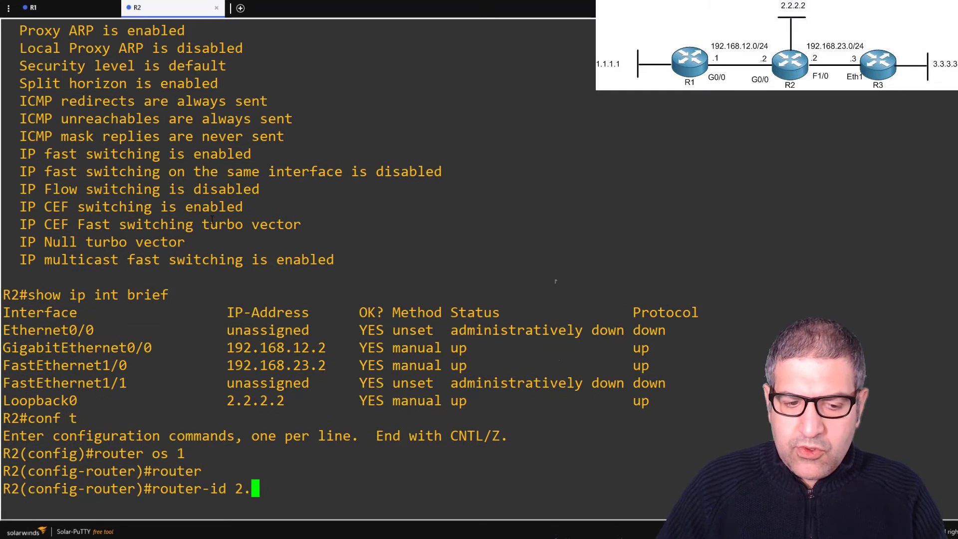
text(2.2.2)
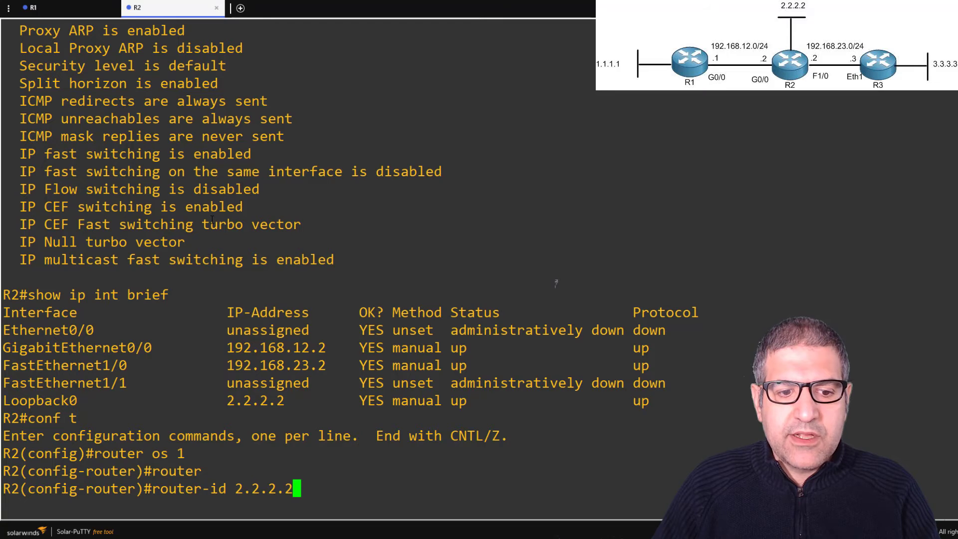
key(Return)
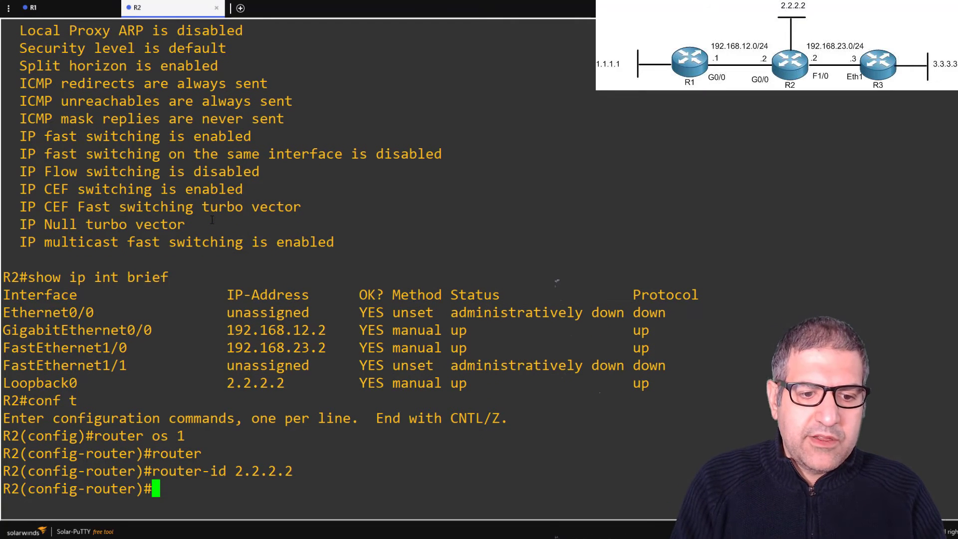
- Advertise R2's links 192.168.12.0 and 192.168.23.0 with wildcard 0.0.0.255 in area 0
text(network)
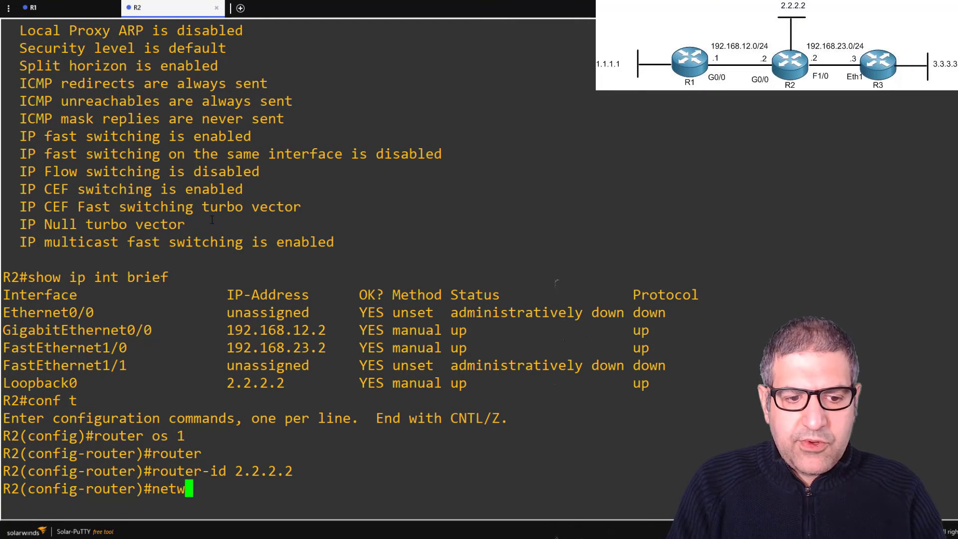
key(Tab)
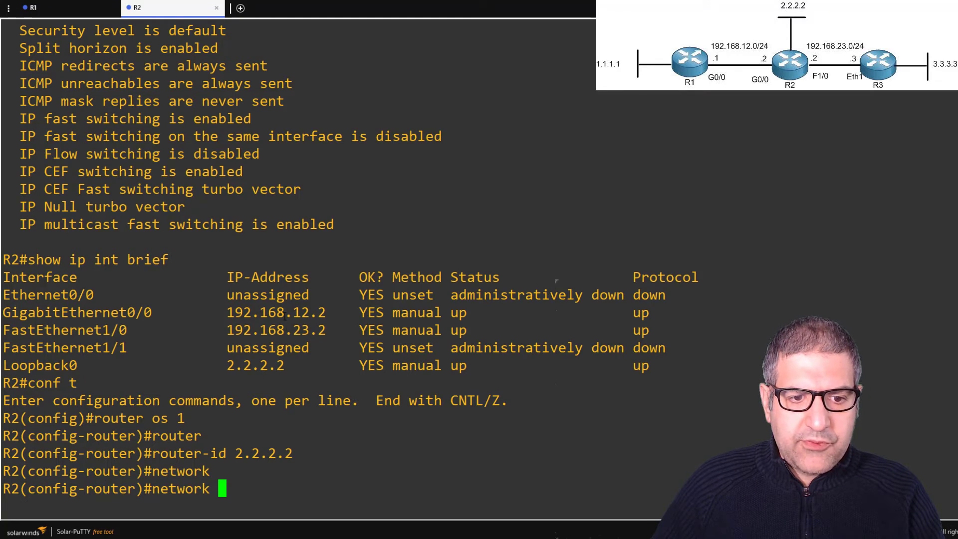
text(192.)
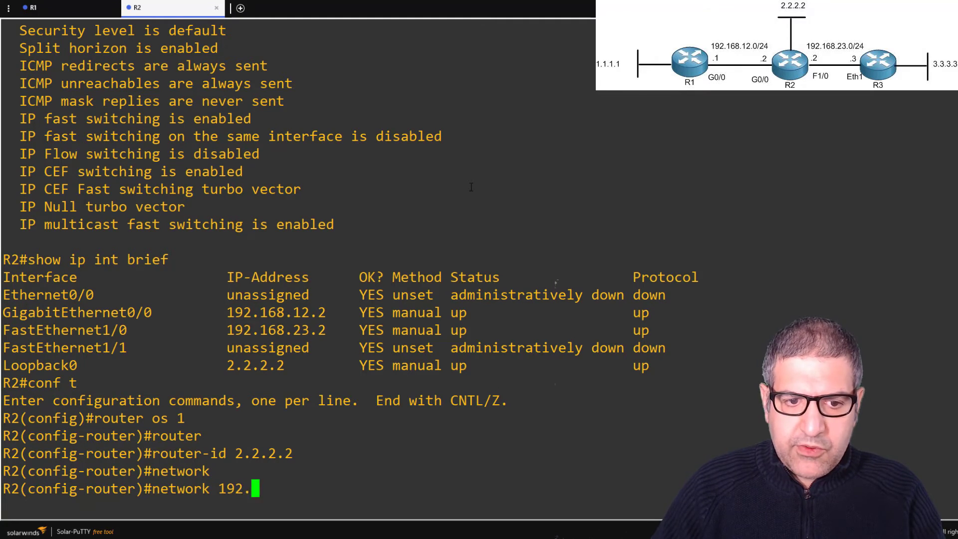
text(168.12.0 0.0.0.)
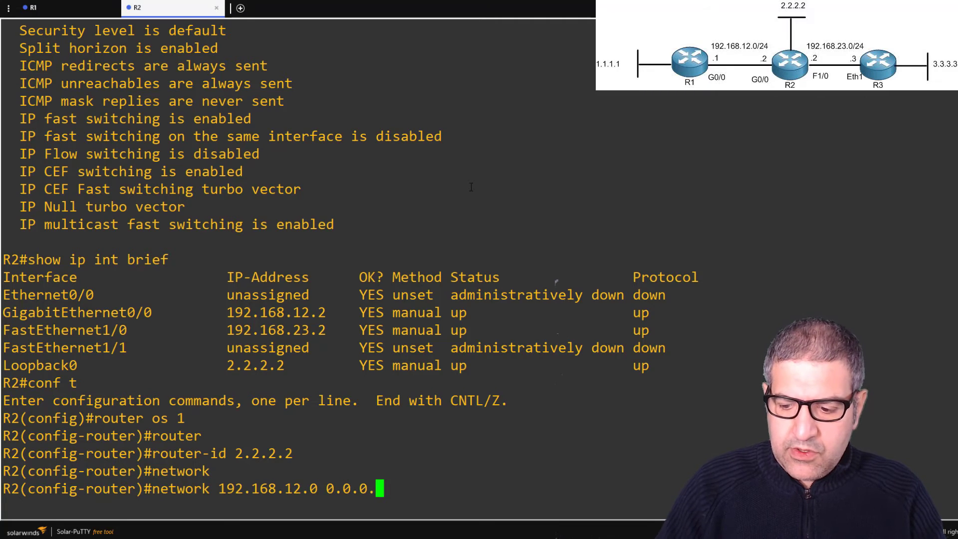
text(255 area 0)
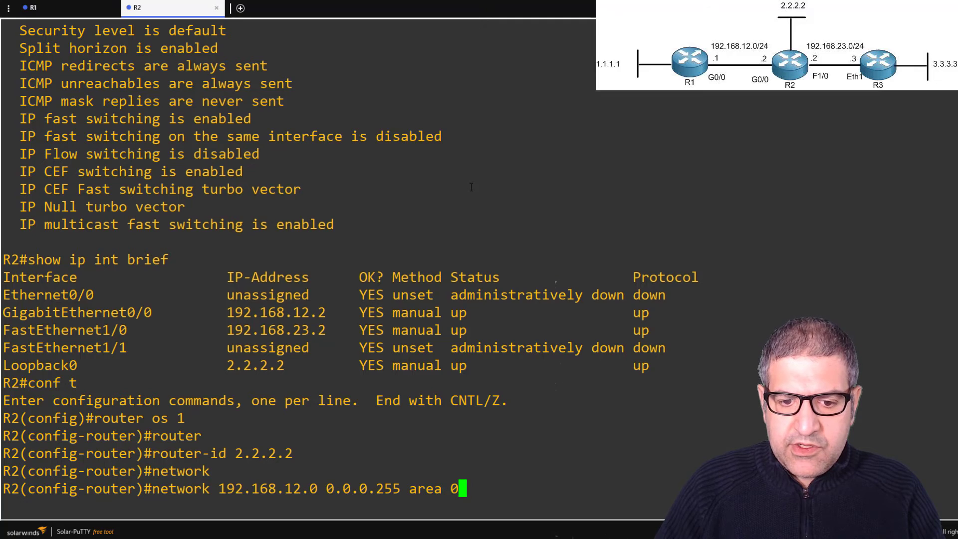
key(Return)
key(Up)
key(Left)
key(Left)
key(Left)
key(Left)
key(Left)
key(Left)
key(Left)
key(Left)
key(Left)
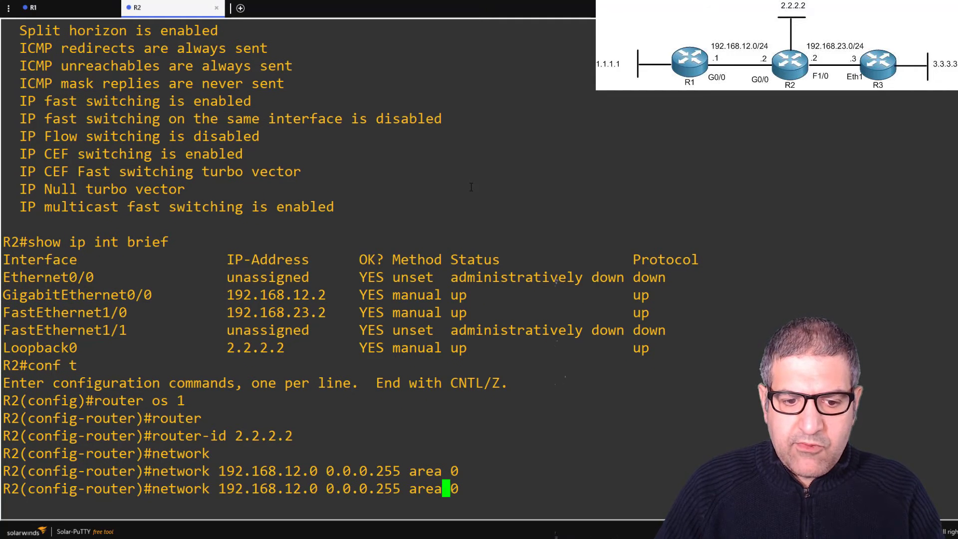
key(Left)
key(Left)
key(Left)
key(Left)
key(Left)
key(Left)
key(Left)
key(Left)
key(Left)
key(Left)
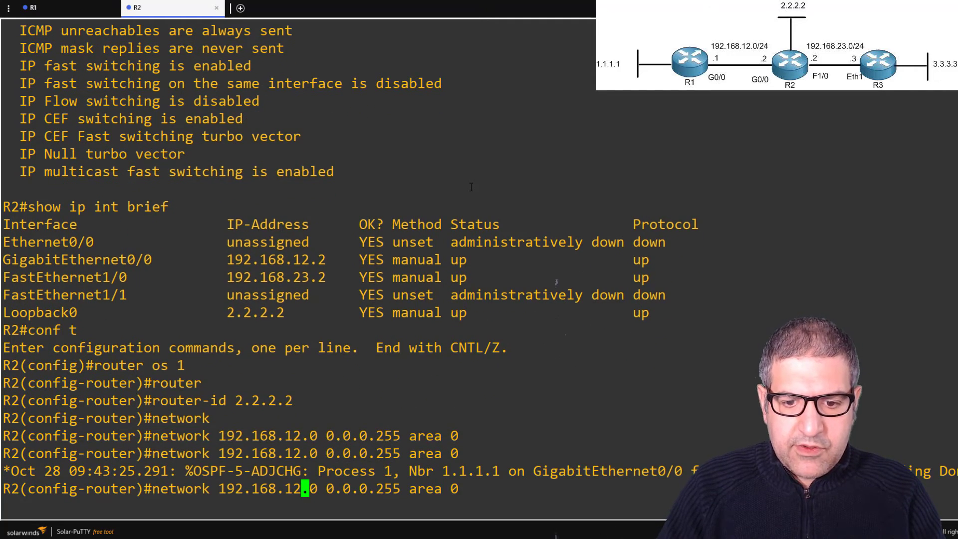
key(BackSpace)
key(BackSpace)
text(23)
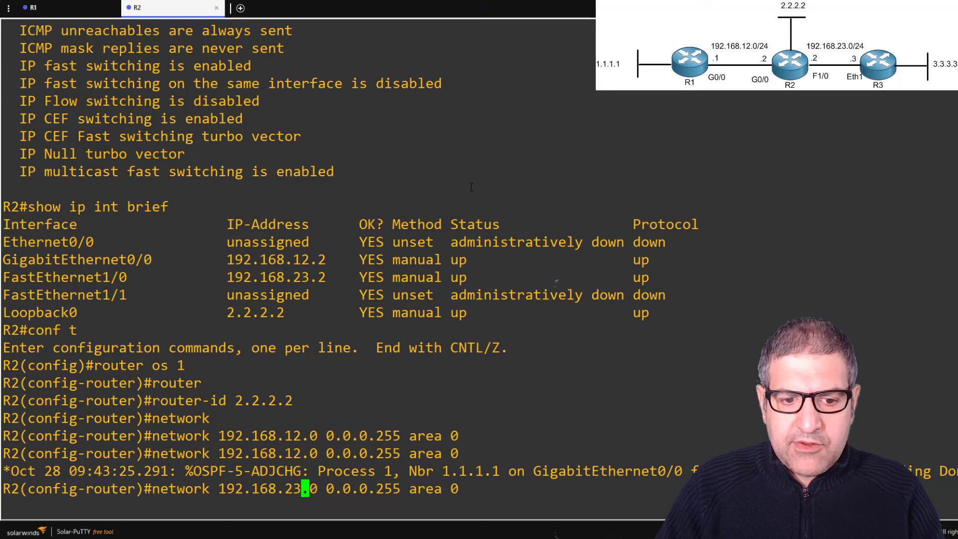
key(Return)
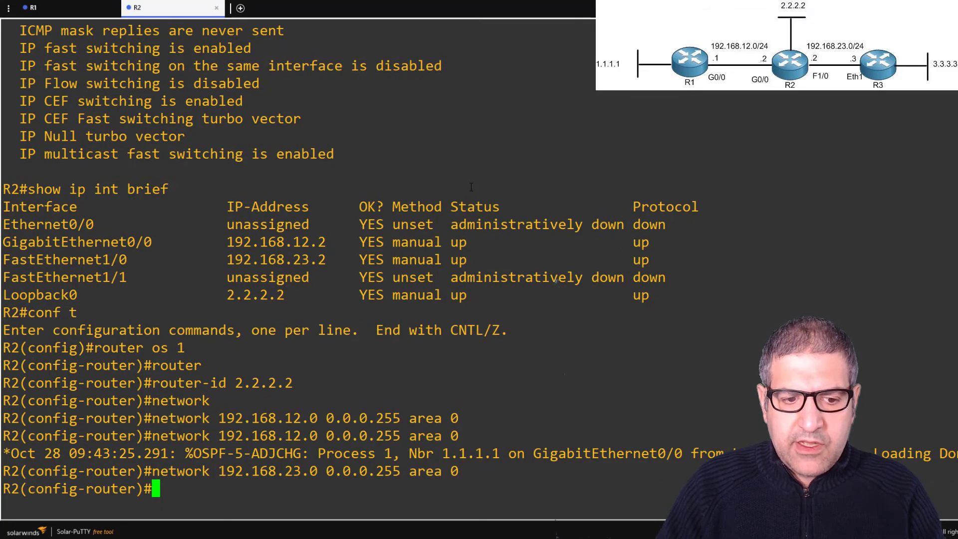
- Advertise R2's loopback network 2.2.2.0 0.0.0.255 in area 0
text(net)
key(Tab)
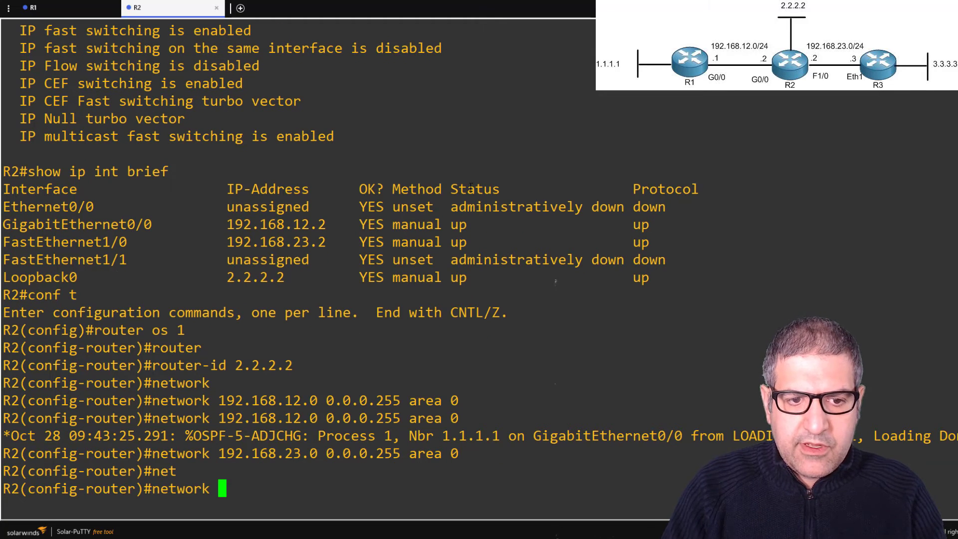
text(2.2.2.)
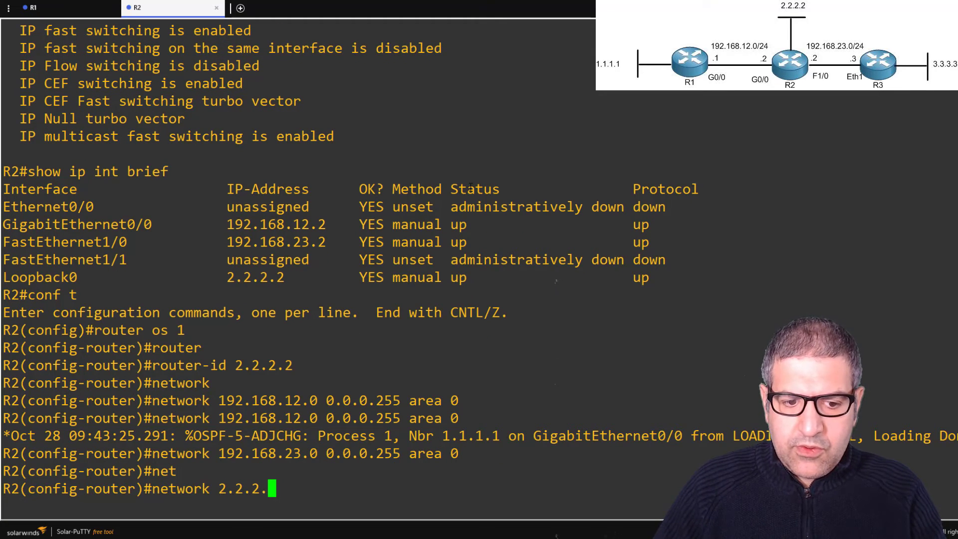
text(0 0.0.0.255 )
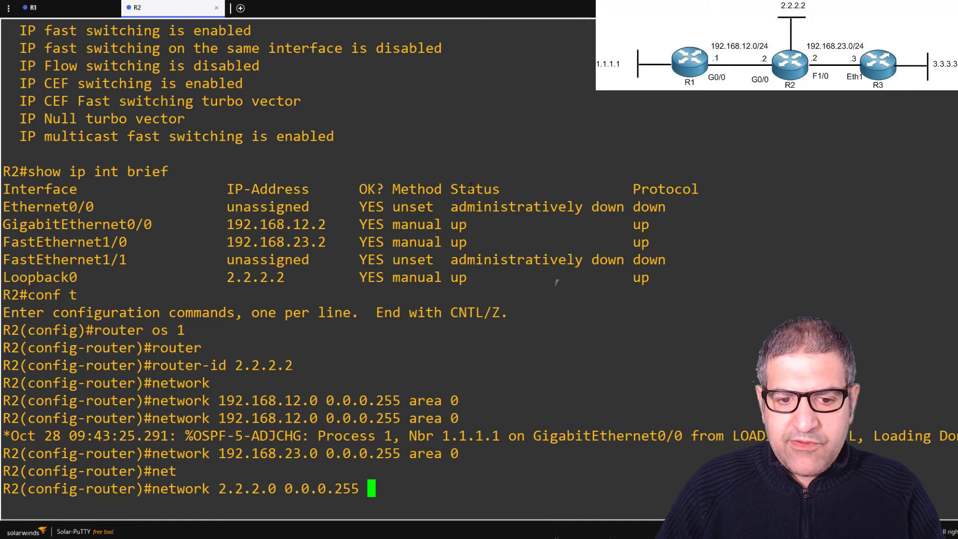
text(area 0)
key(Return)
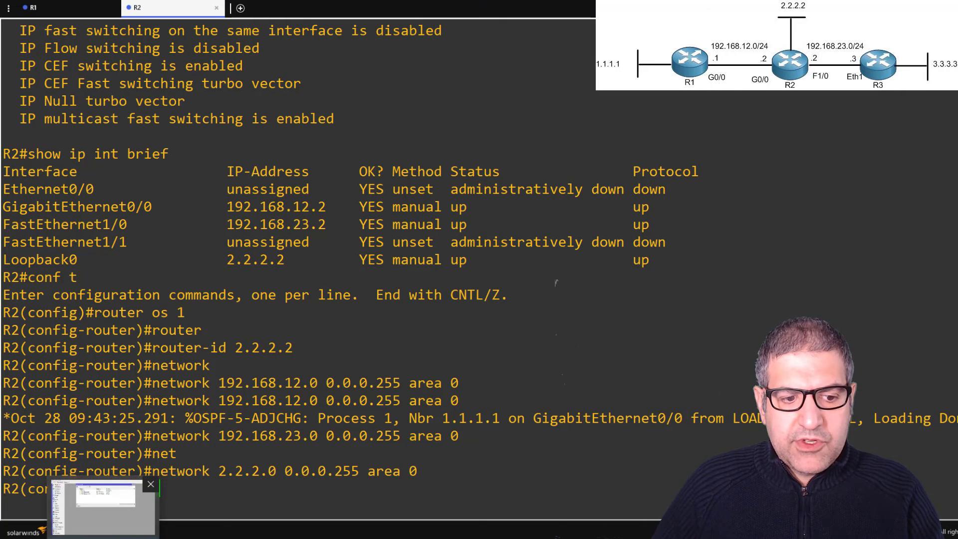
- Create an OSPF instance on R3 with router ID 3.3.3.3
click(103, 507)
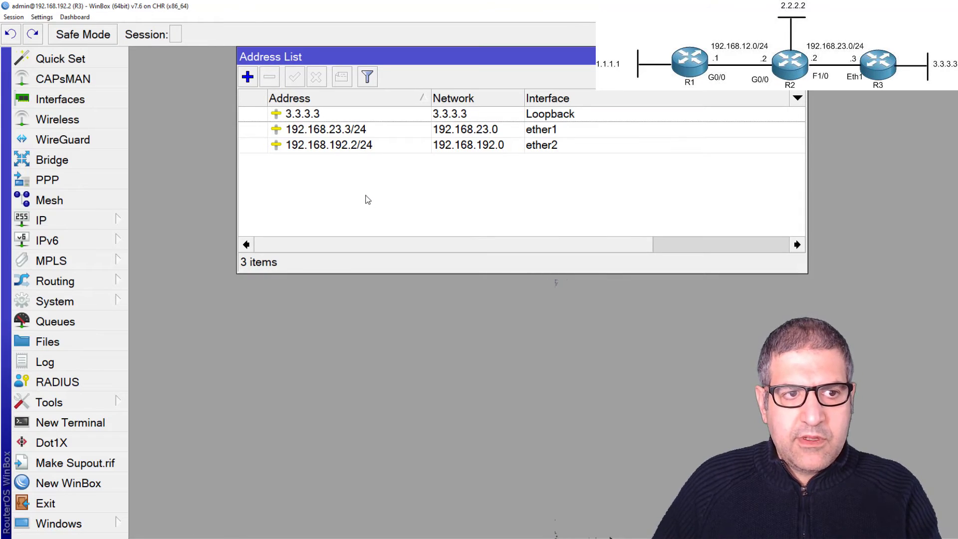
key(Escape)
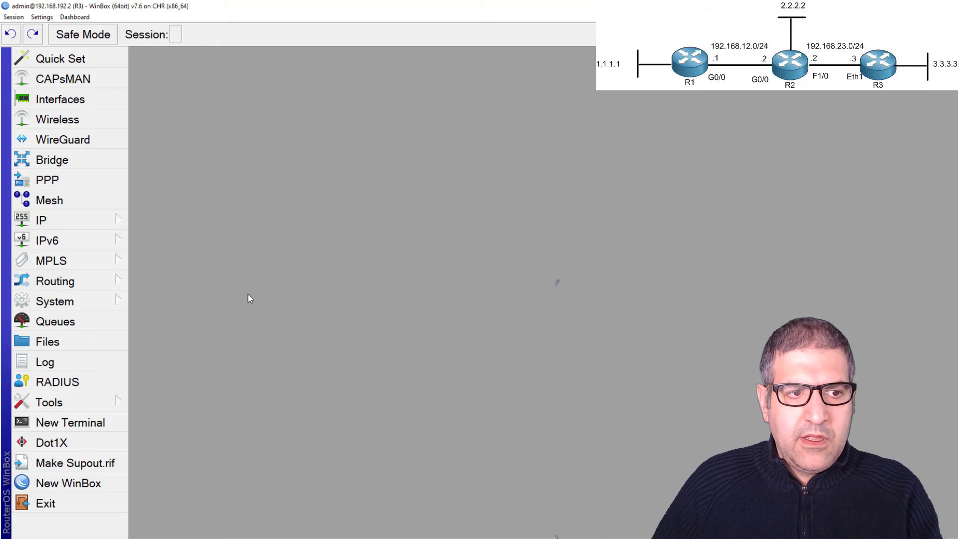
click(103, 282)
click(193, 383)
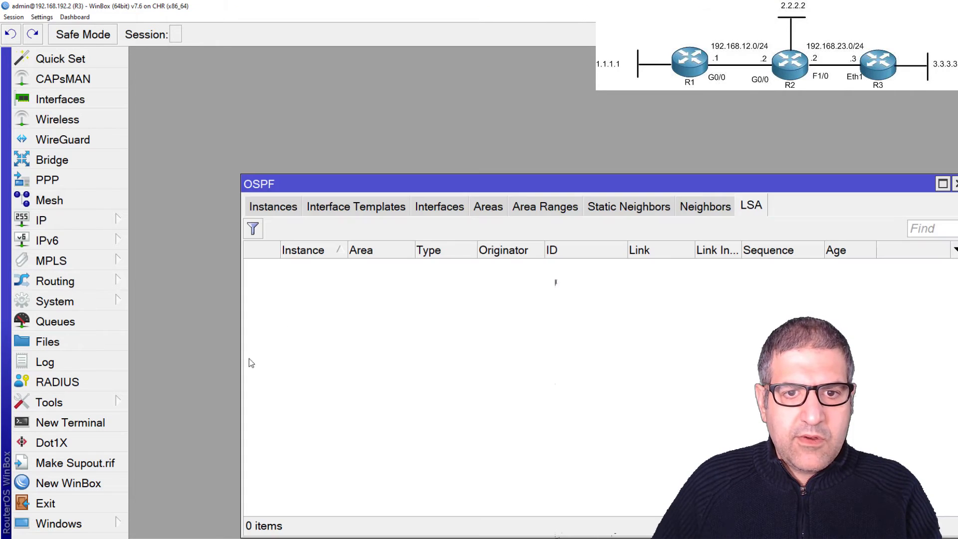
click(284, 210)
click(253, 228)
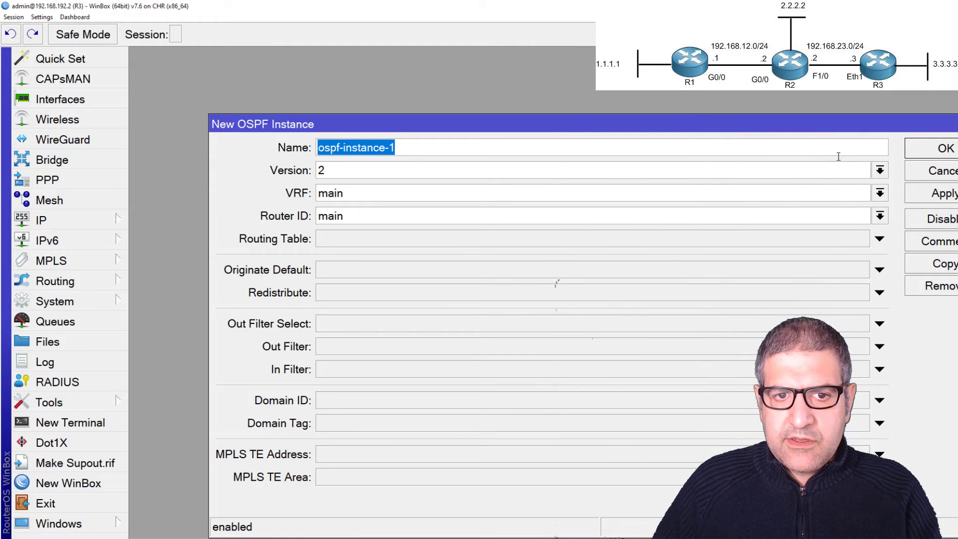
double_click(390, 213)
text(3.3.3.3)
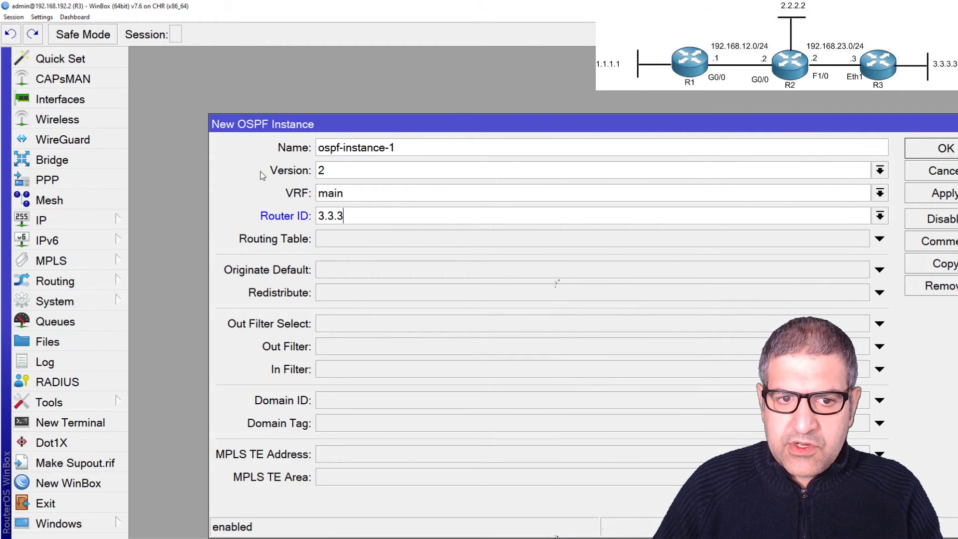
click(942, 155)
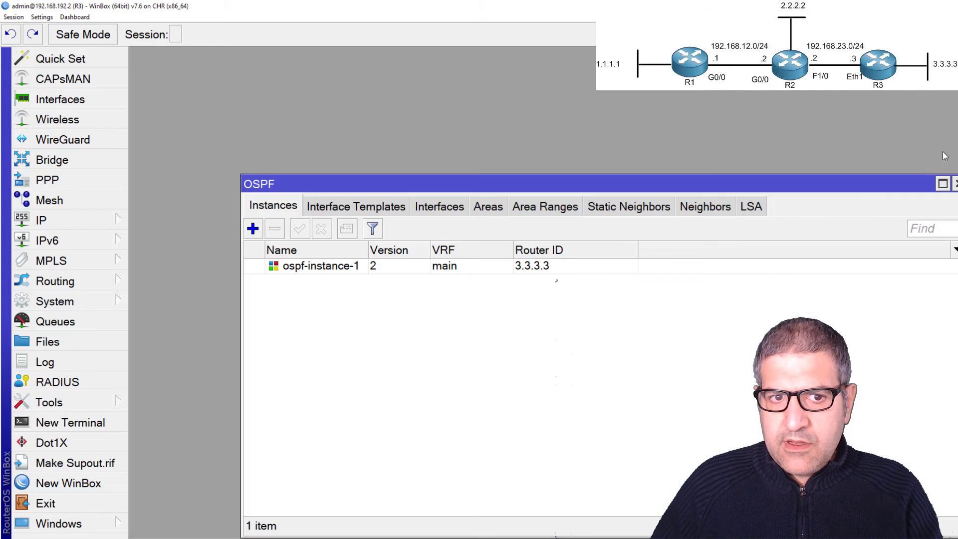
- Add an OSPF area named 'Backbone' with area ID 0.0.0.0
click(487, 206)
drag(309, 187, 219, 105)
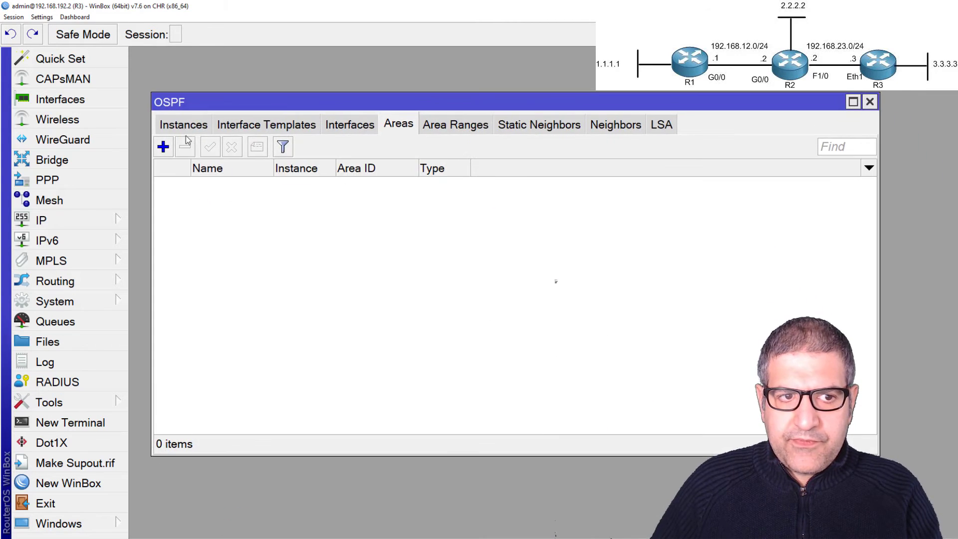
click(163, 147)
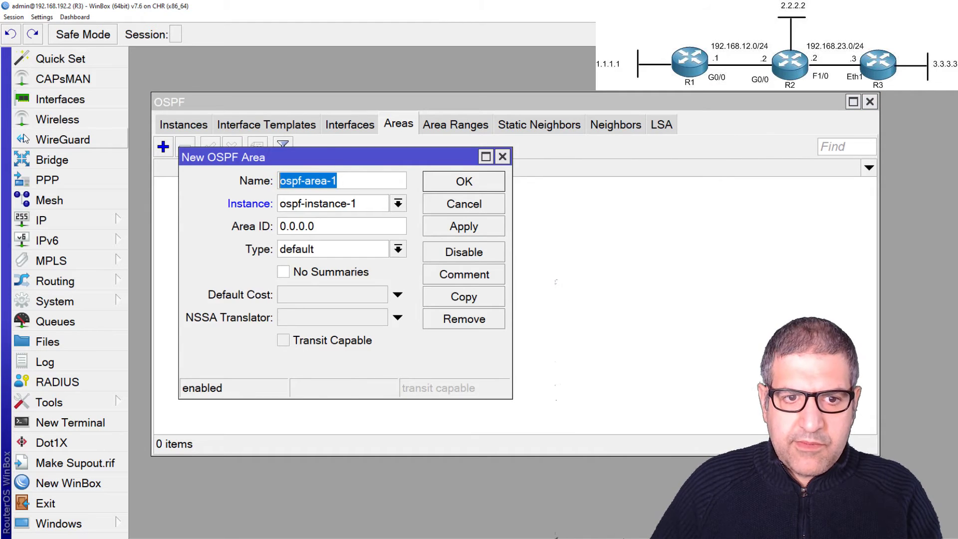
text(Backbone)
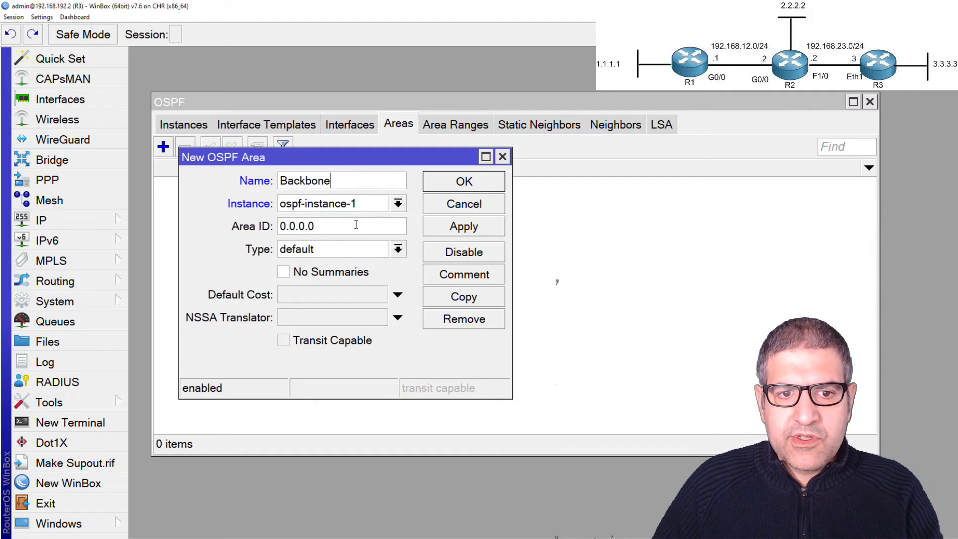
drag(337, 227, 229, 230)
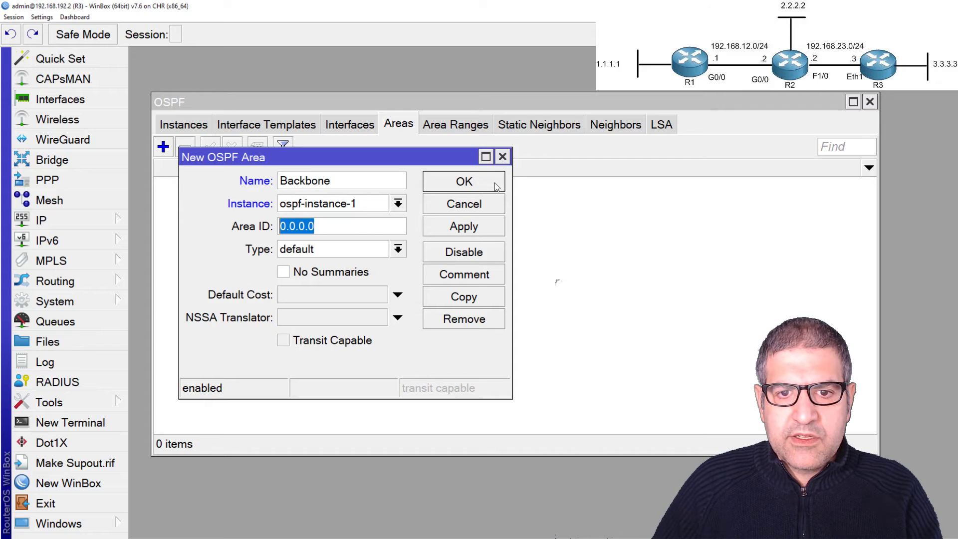
click(463, 181)
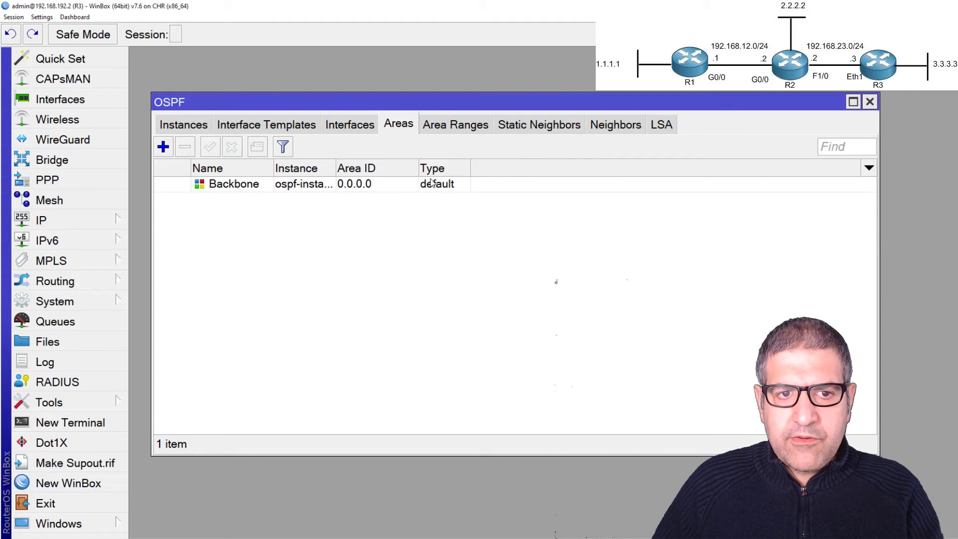
- Create an OSPF interface template with ether1 and Loopback in the Backbone area
click(289, 124)
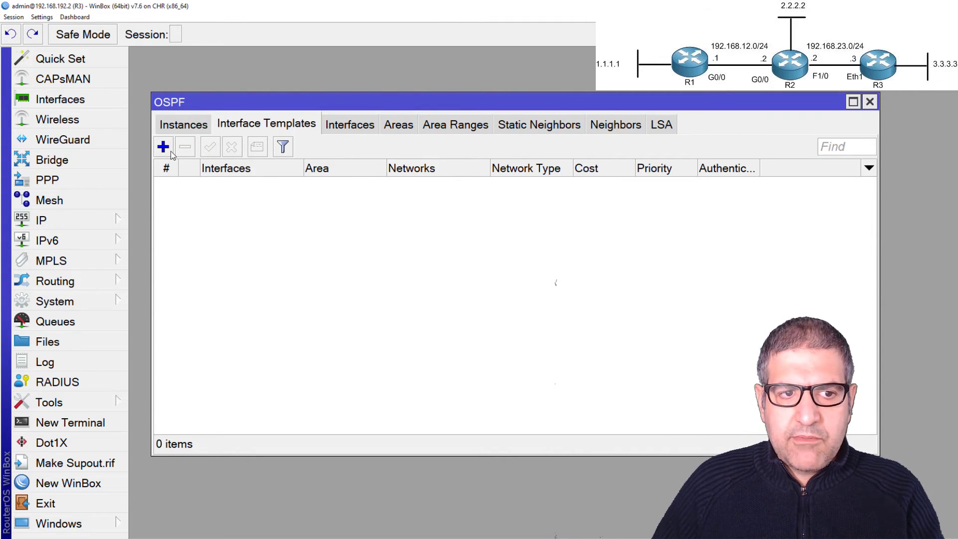
click(164, 147)
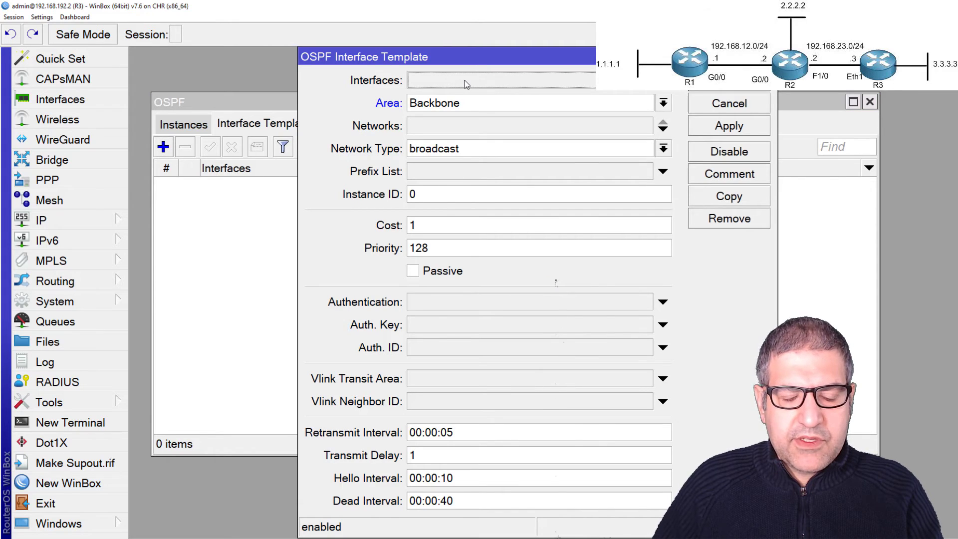
key(Down)
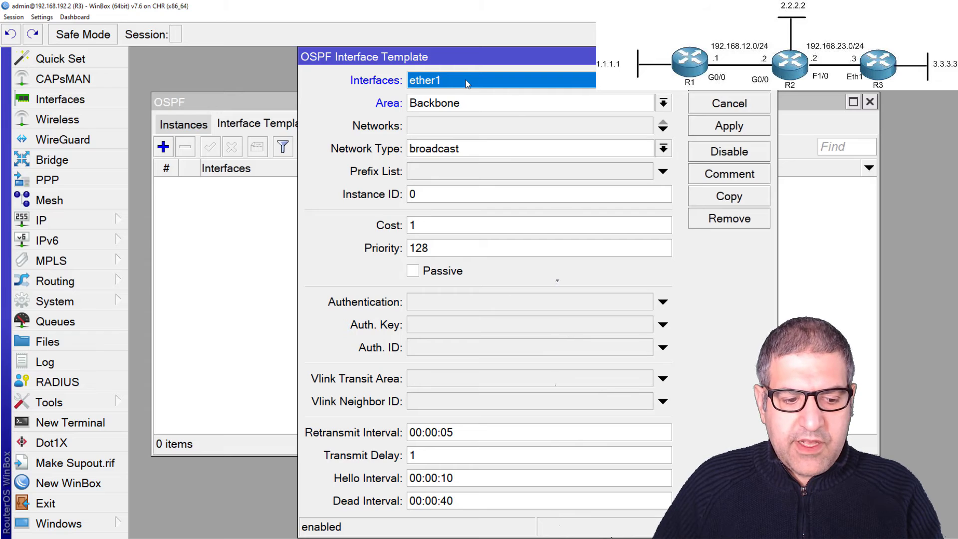
click(663, 81)
click(516, 106)
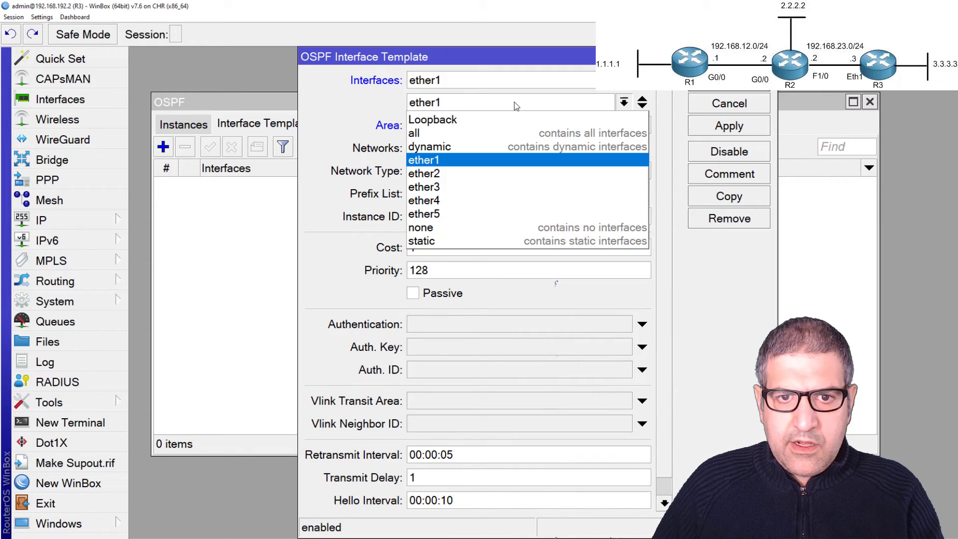
click(496, 121)
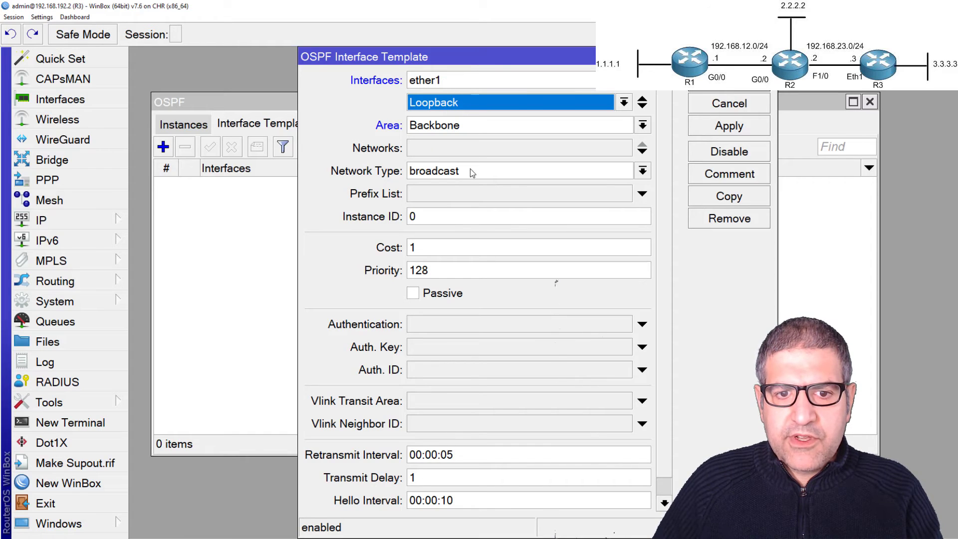
scroll(476, 209, down, 1)
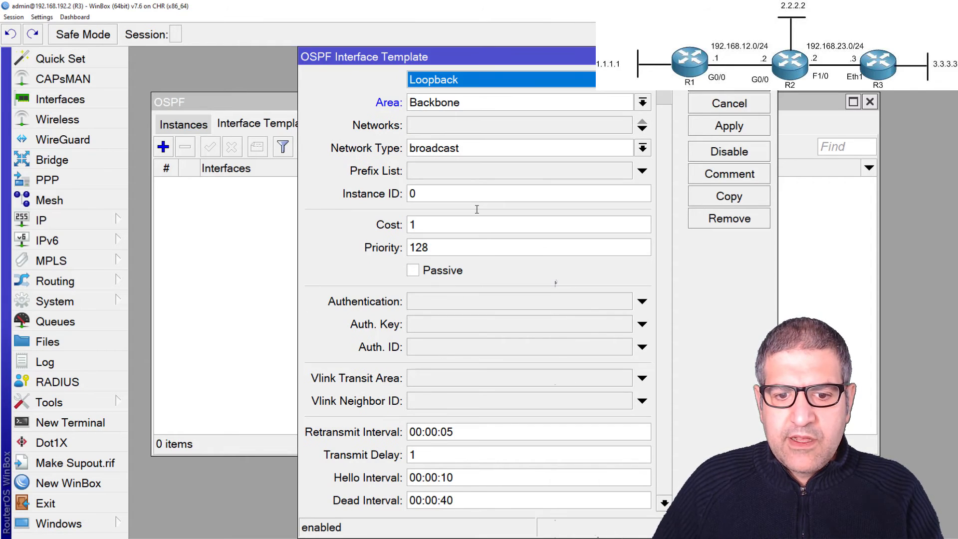
click(736, 84)
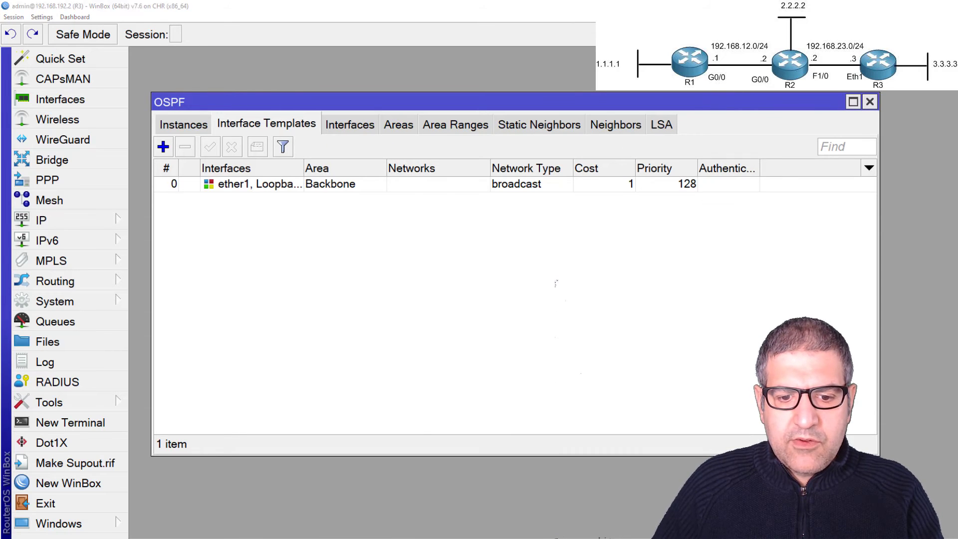
key(alt+Tab)
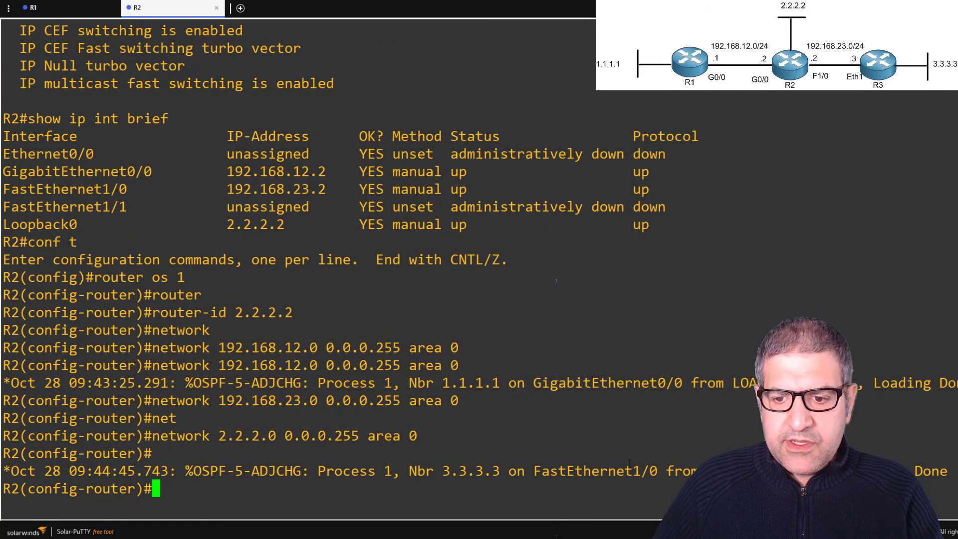
drag(626, 471, 703, 471)
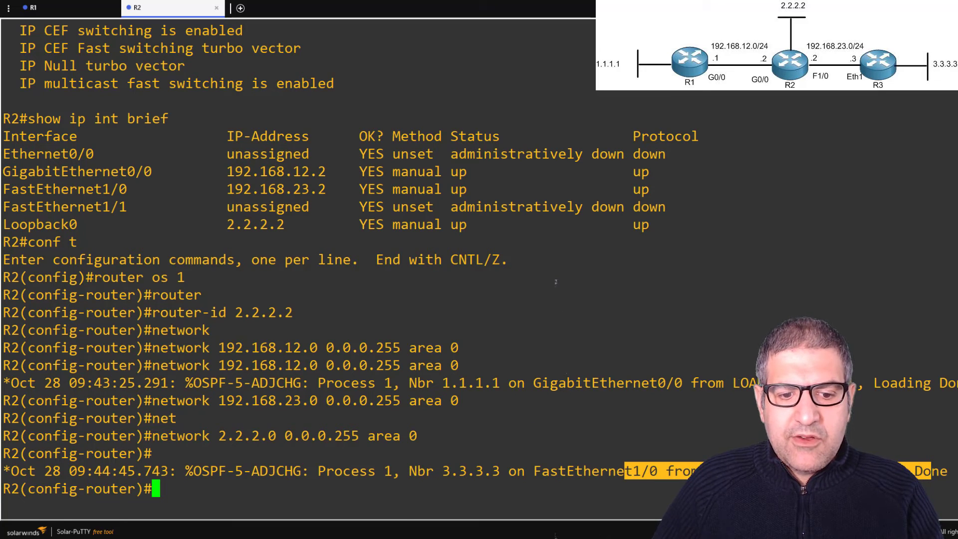
key(alt+Tab)
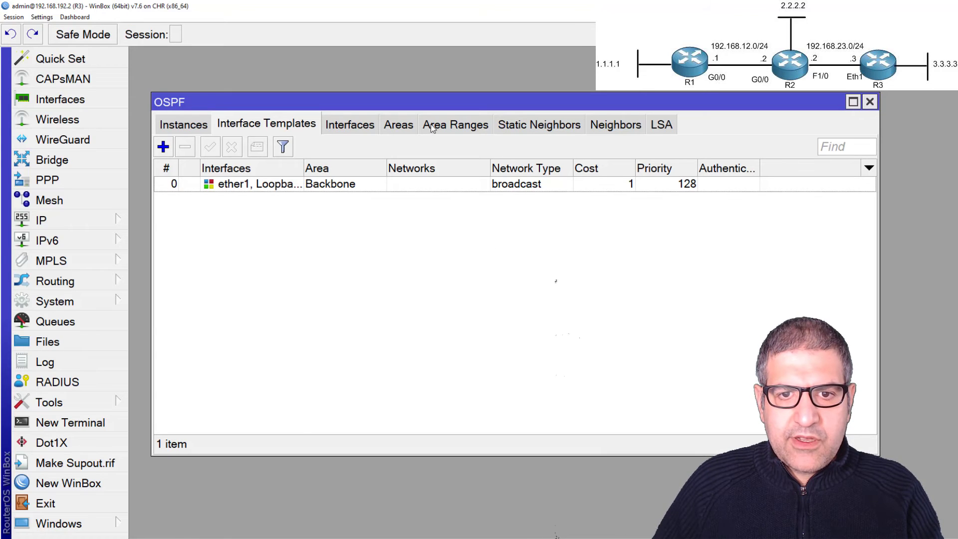
- Show R3's OSPF neighbors, widening columns to reveal 192.168.23.2 Full in Backbone
click(595, 126)
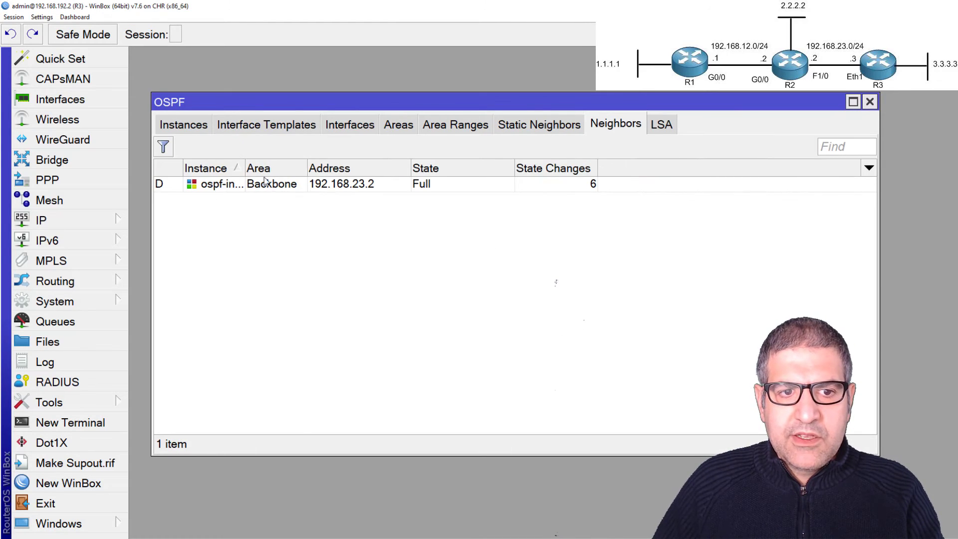
drag(244, 163, 300, 165)
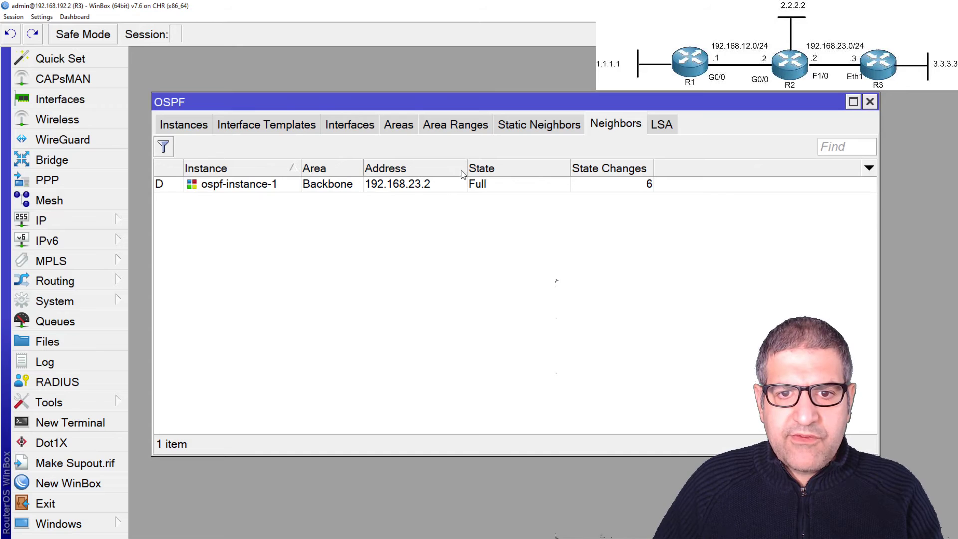
drag(463, 166, 476, 166)
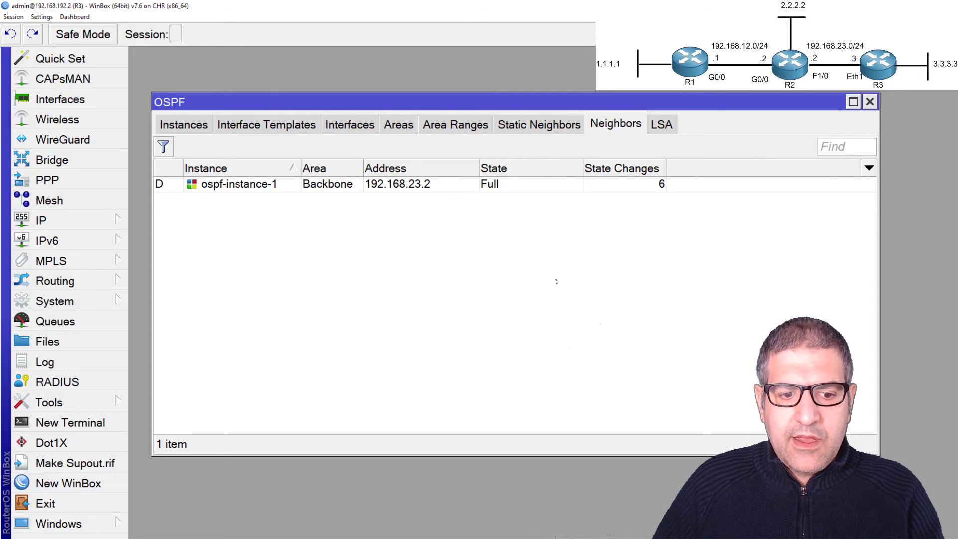
- On R2, exit config mode and verify OSPF neighbors 3.3.3.3 and 1.1.1.1
key(alt+Tab)
text(end)
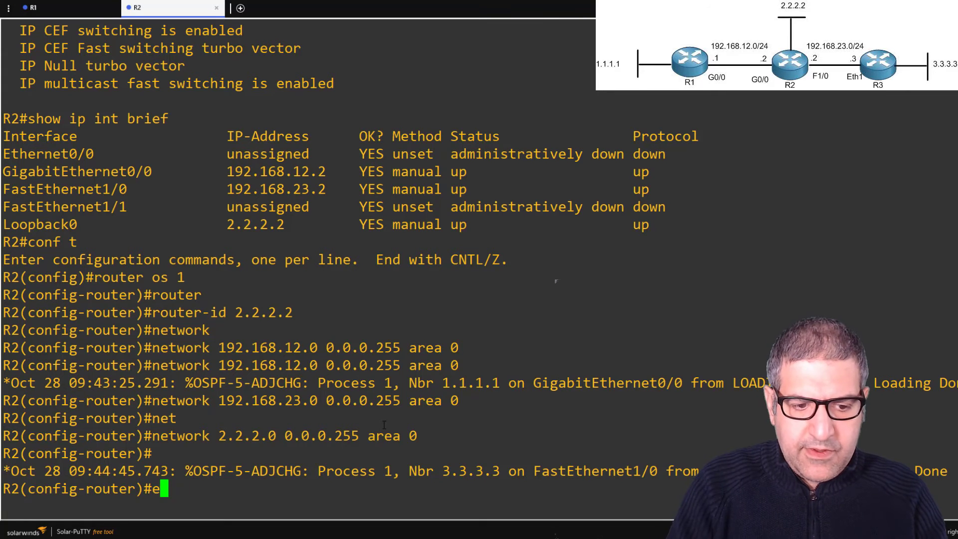
key(Return)
key(Return)
key(Return)
key(Return)
key(Return)
text(sho)
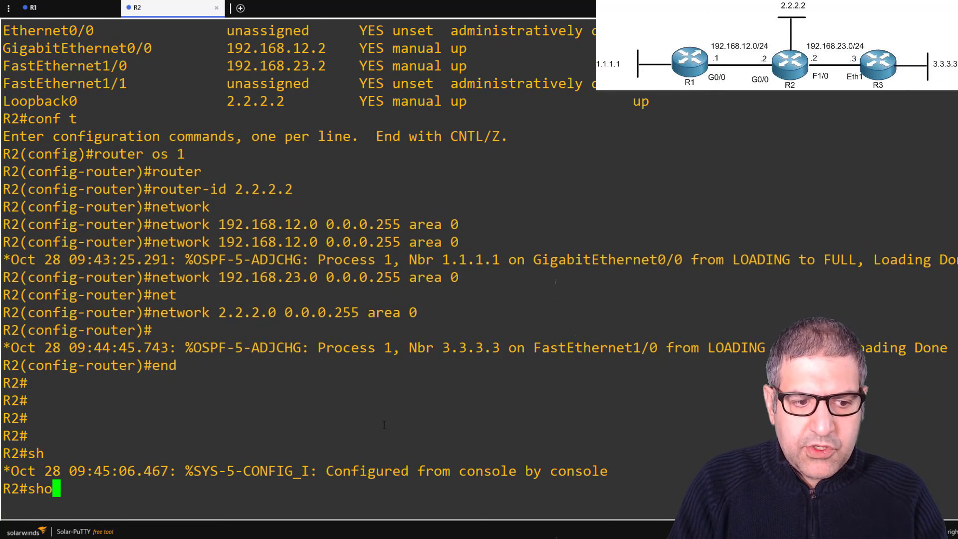
text(w ip os)
key(Tab)
text(nei)
key(Tab)
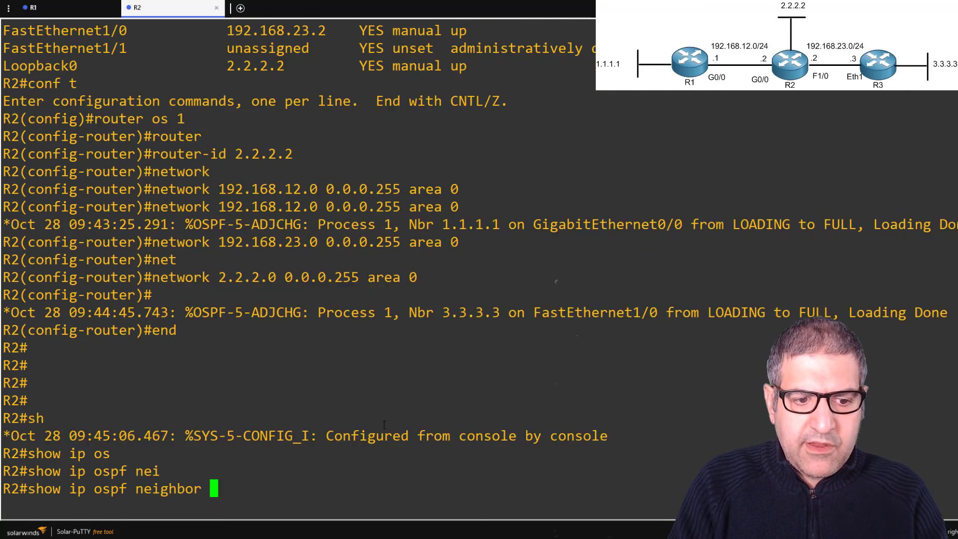
key(Return)
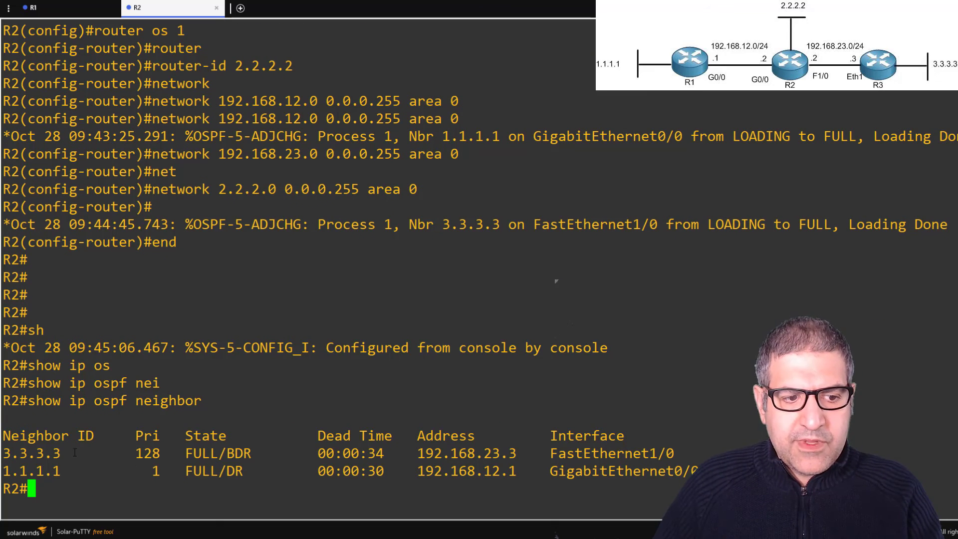
drag(66, 452, 9, 453)
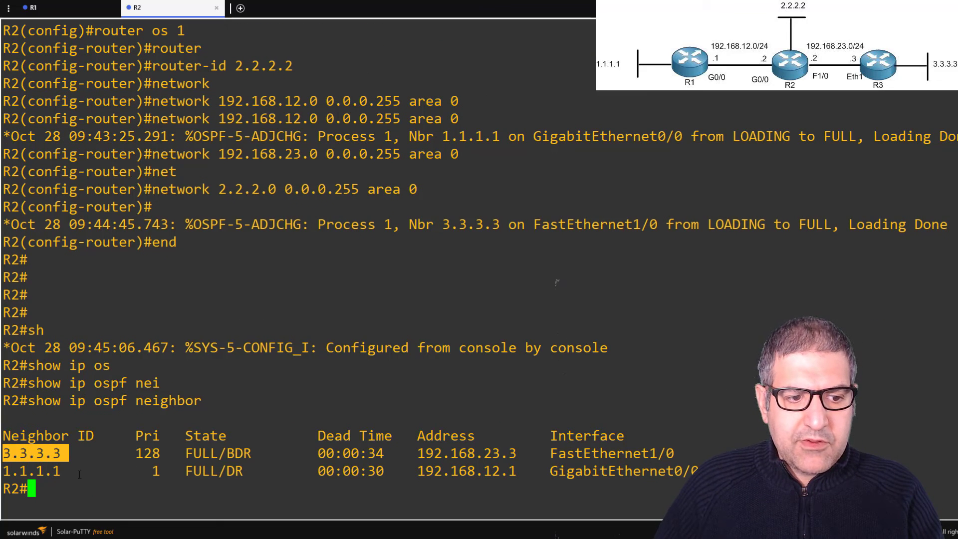
drag(79, 474, 8, 475)
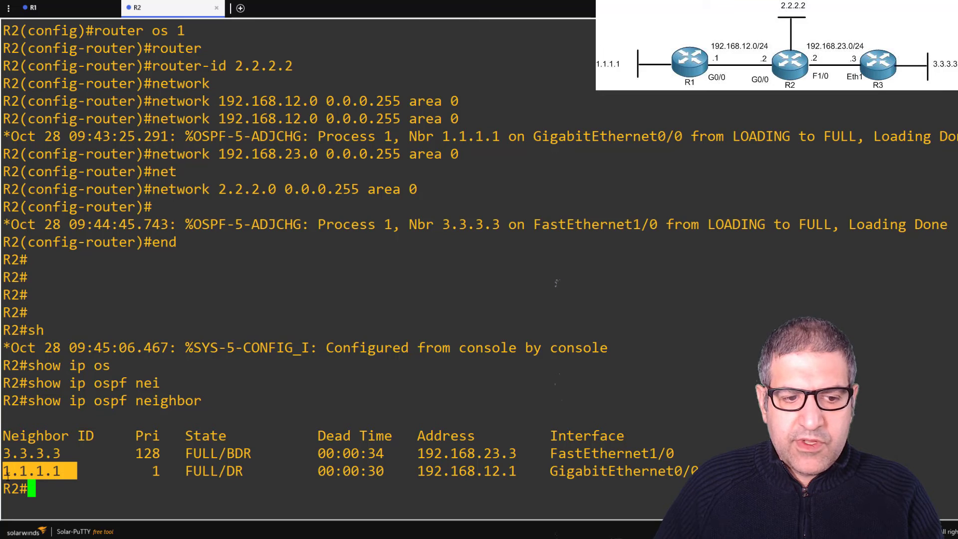
- On R1, verify OSPF neighbor 2.2.2.2 is FULL with 'show ip ospf neighbor'
click(82, 7)
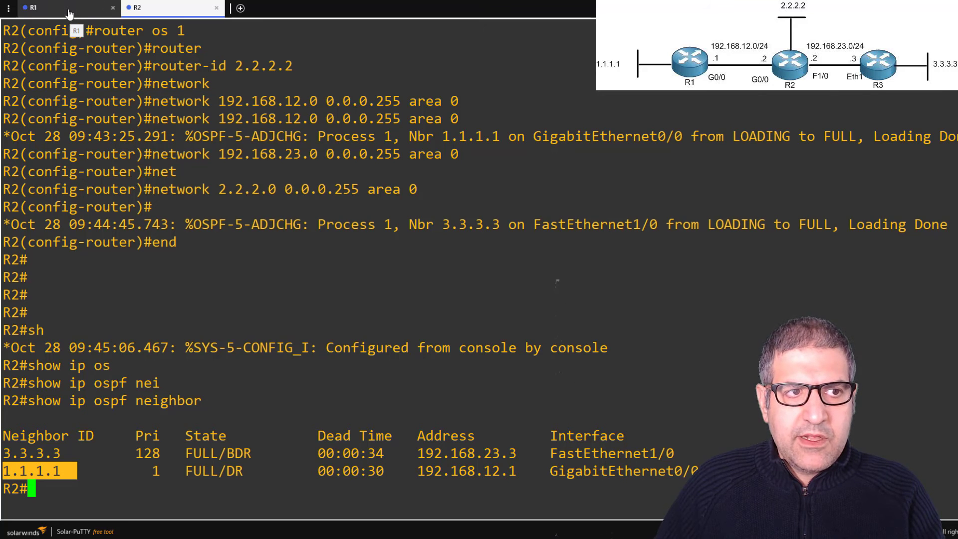
key(Return)
key(Return)
key(Return)
key(Return)
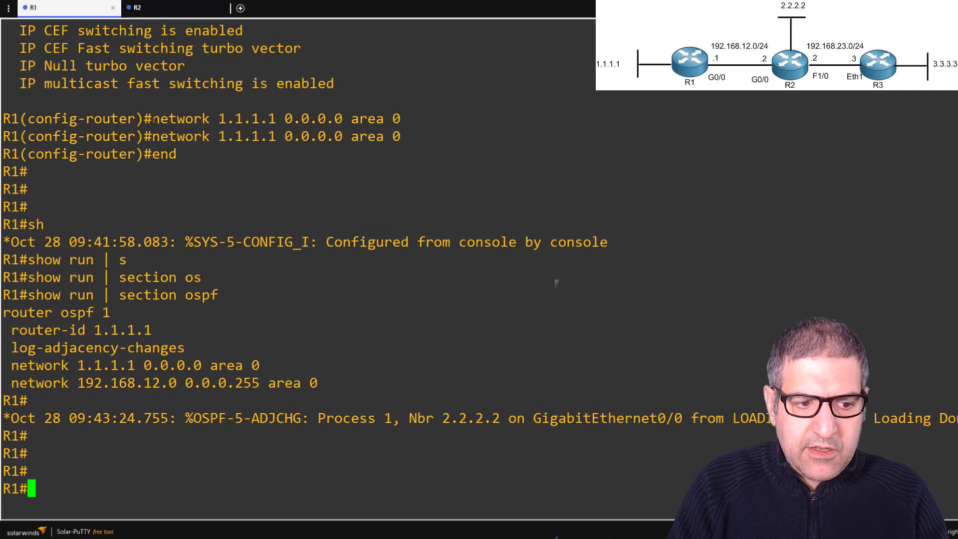
text(show ip)
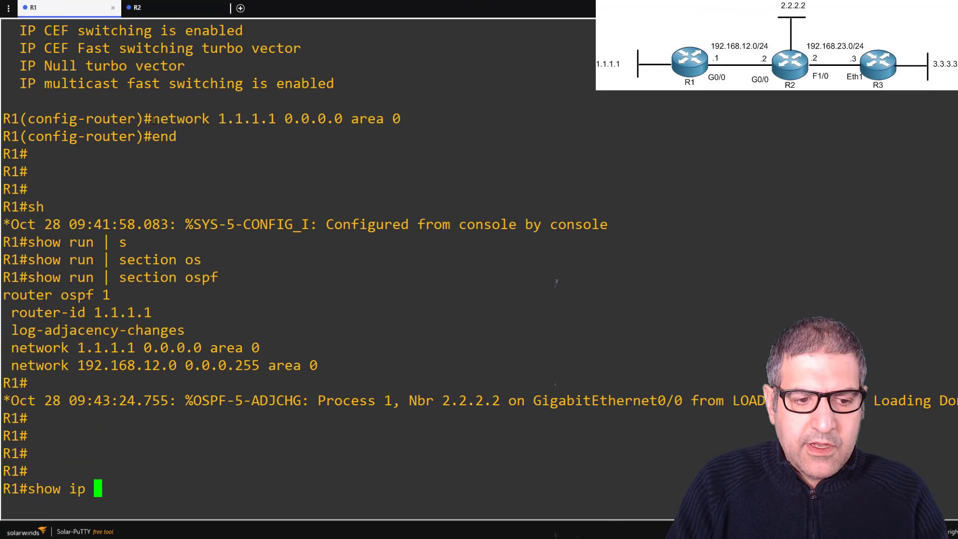
text( os)
key(Tab)
text(ne)
key(Tab)
key(Return)
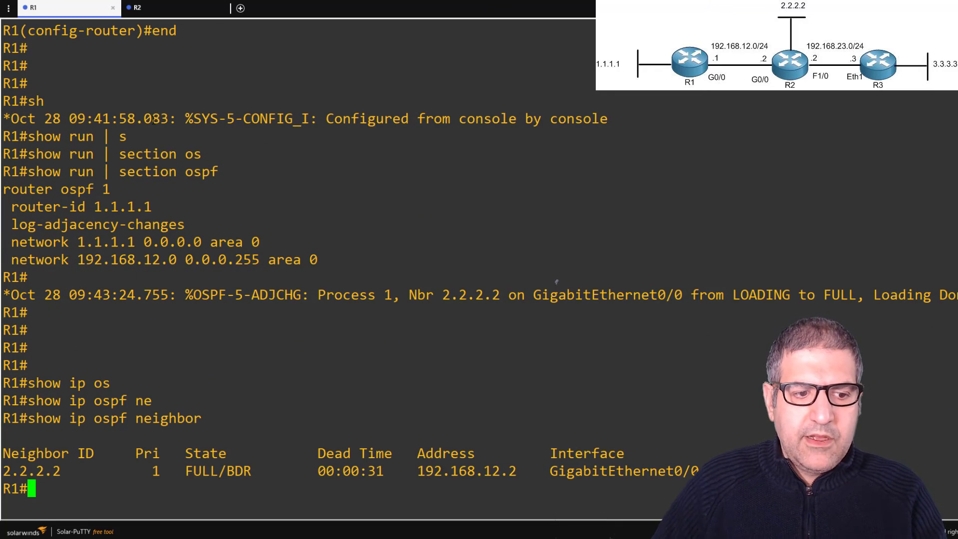
drag(70, 469, 1, 471)
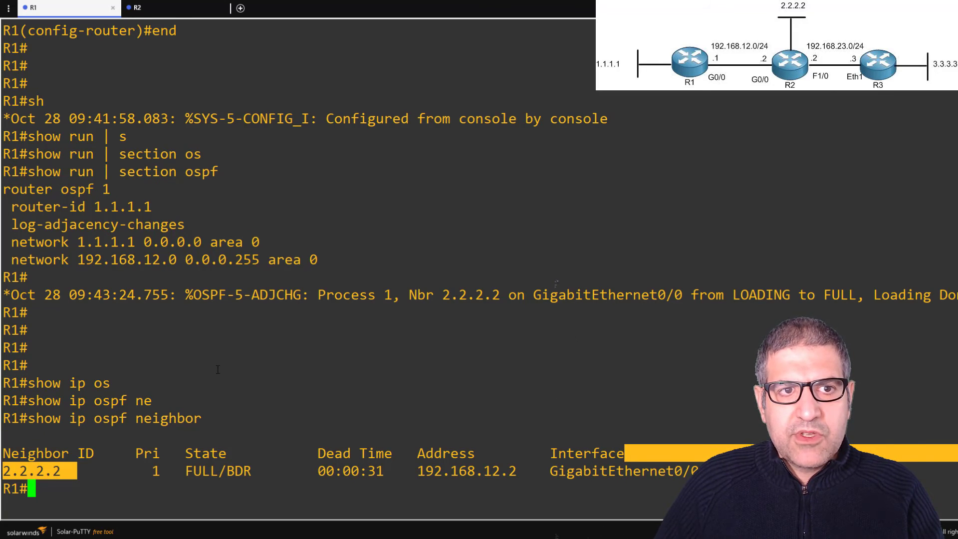
click(114, 498)
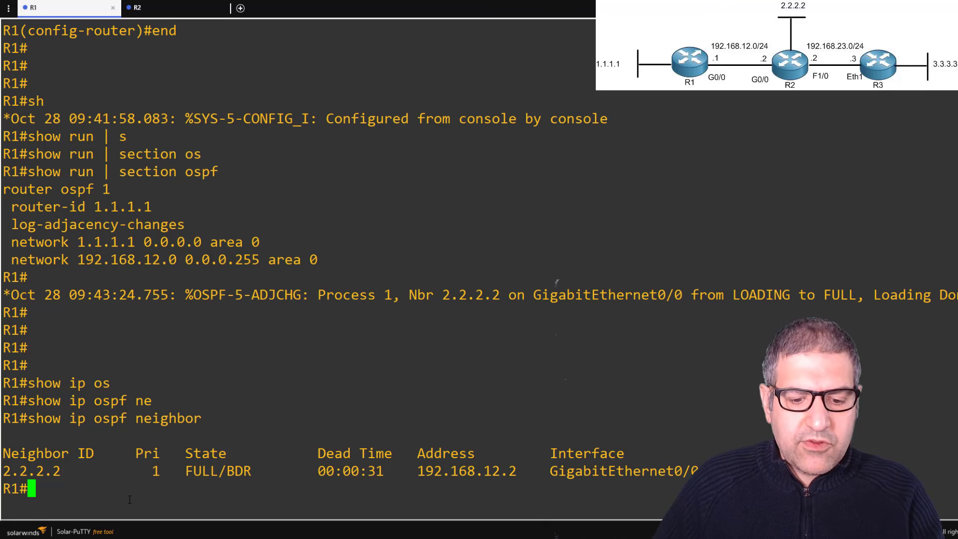
- List R1's OSPF-learned routes with 'show ip route ospf'
text(show ip )
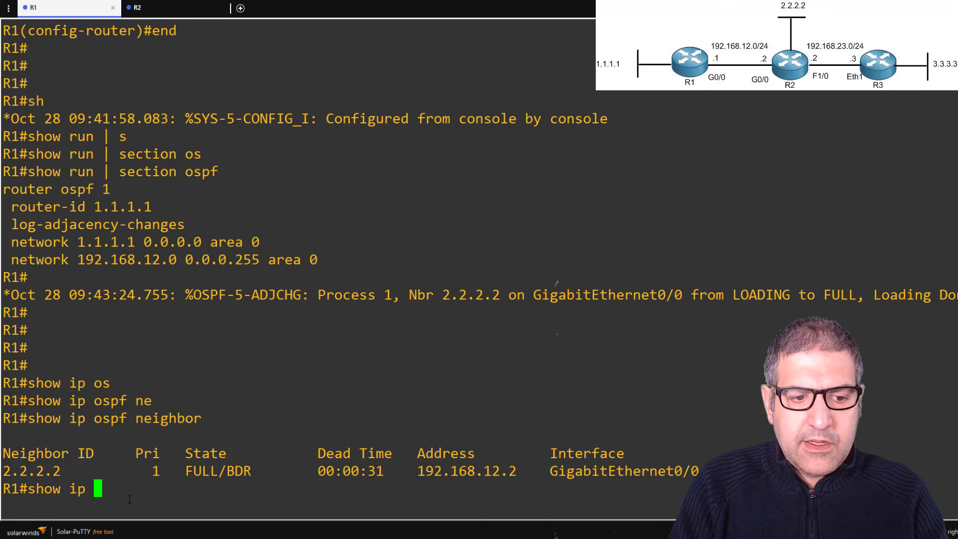
text(os)
key(Tab)
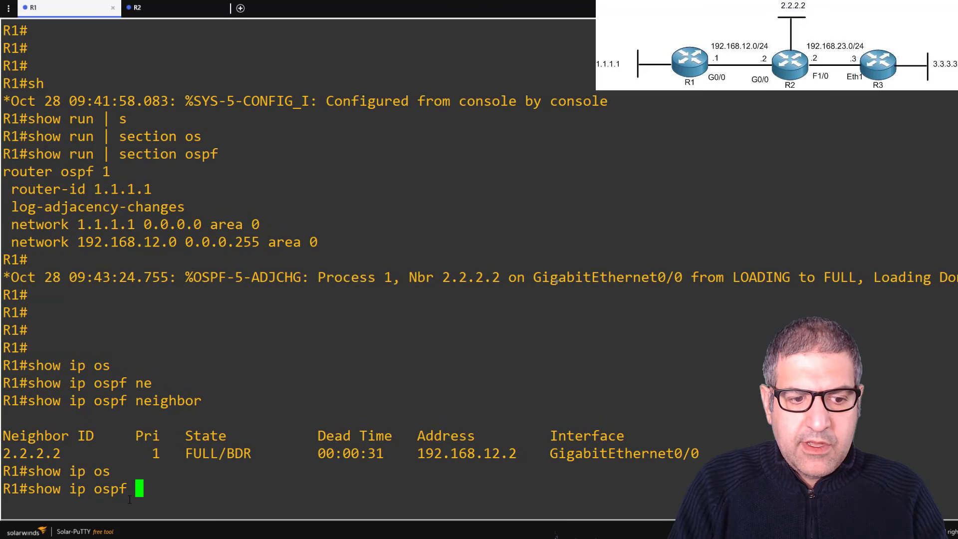
text(rou)
key(Tab)
key(Return)
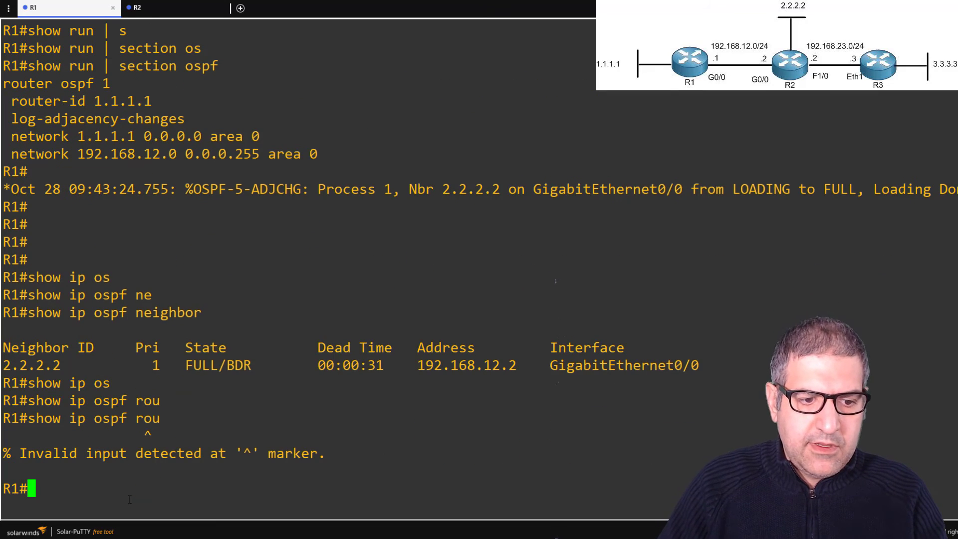
key(Up)
text(te)
key(Tab)
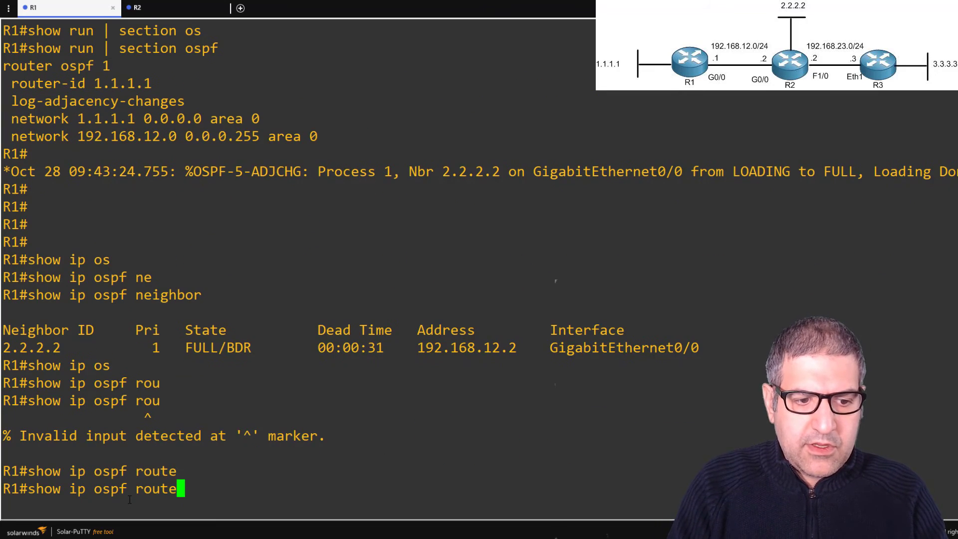
key(BackSpace)
key(BackSpace)
key(BackSpace)
key(BackSpace)
key(BackSpace)
key(BackSpace)
key(BackSpace)
key(BackSpace)
key(BackSpace)
key(BackSpace)
text(rou)
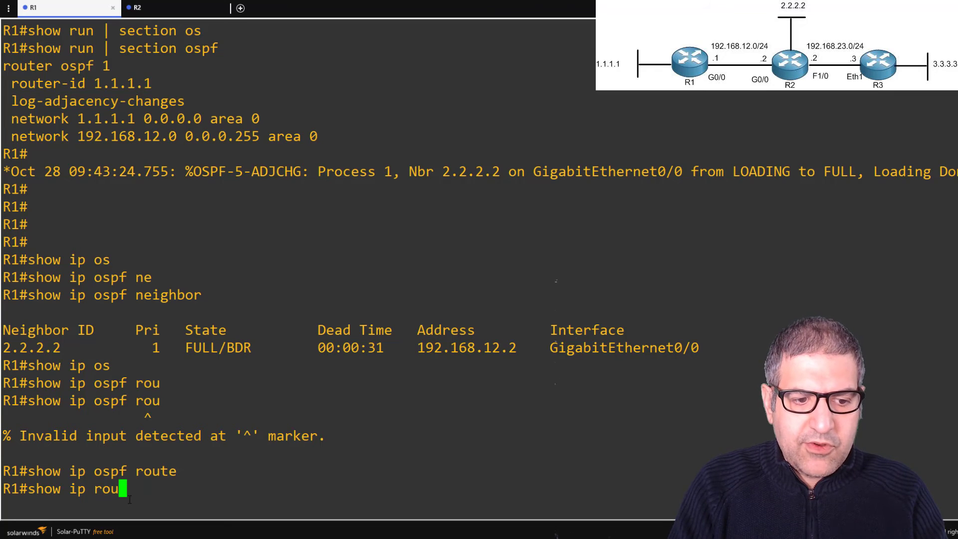
key(Tab)
text(ospf)
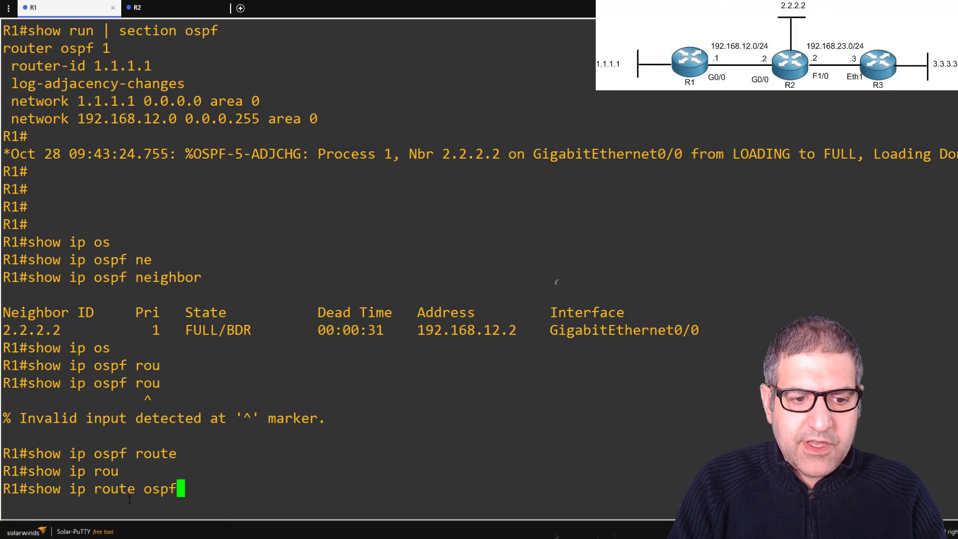
key(Return)
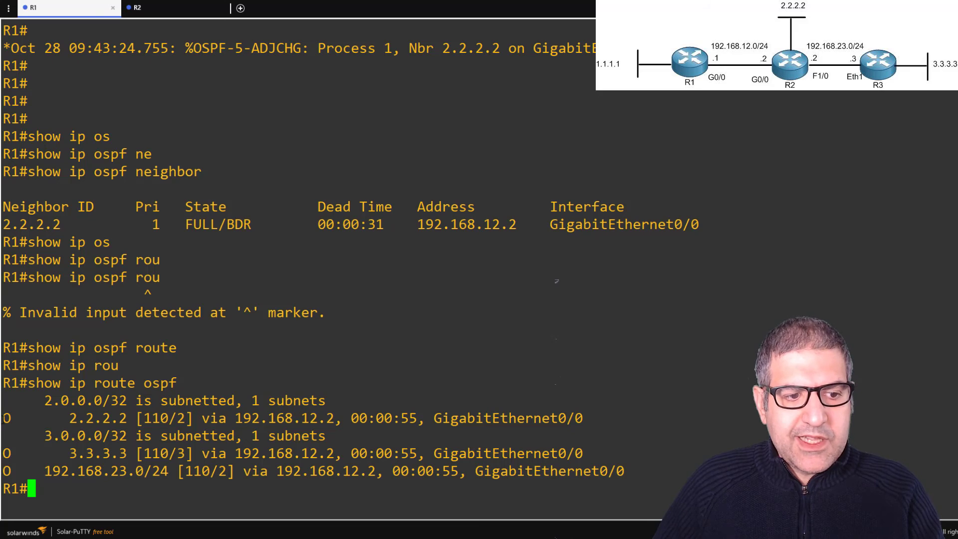
- Highlight the learned routes to 2.2.2.2, 3.3.3.3 and 192.168.23.0/24
drag(4, 414, 131, 417)
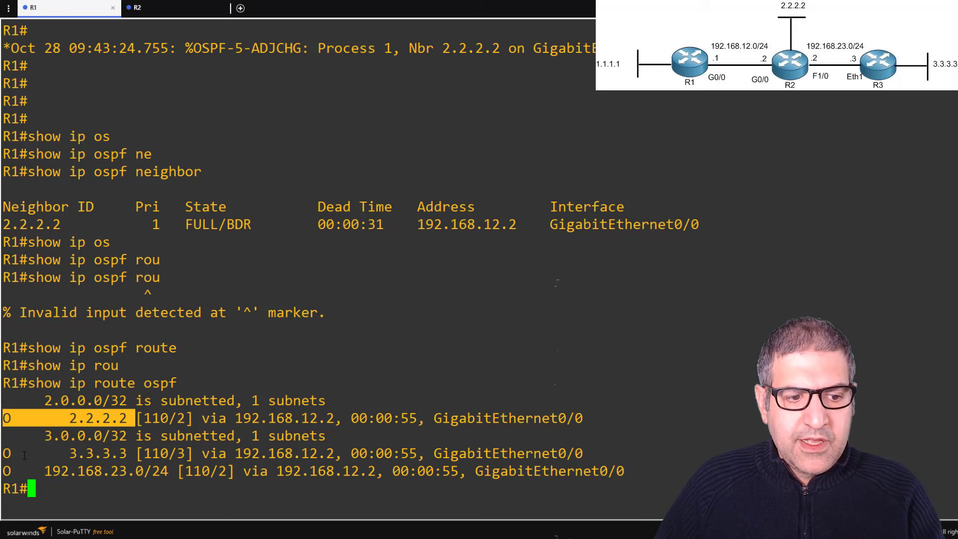
drag(19, 452, 116, 451)
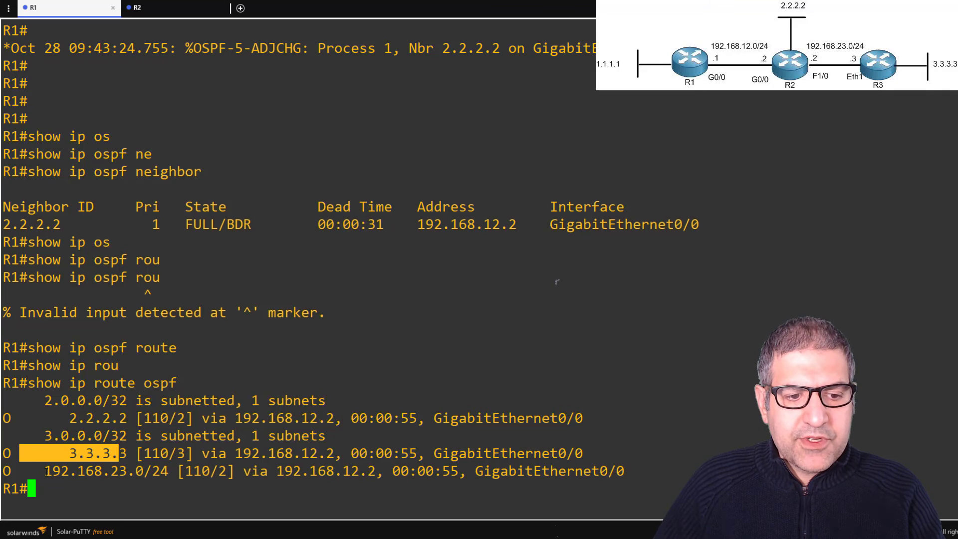
drag(45, 470, 134, 471)
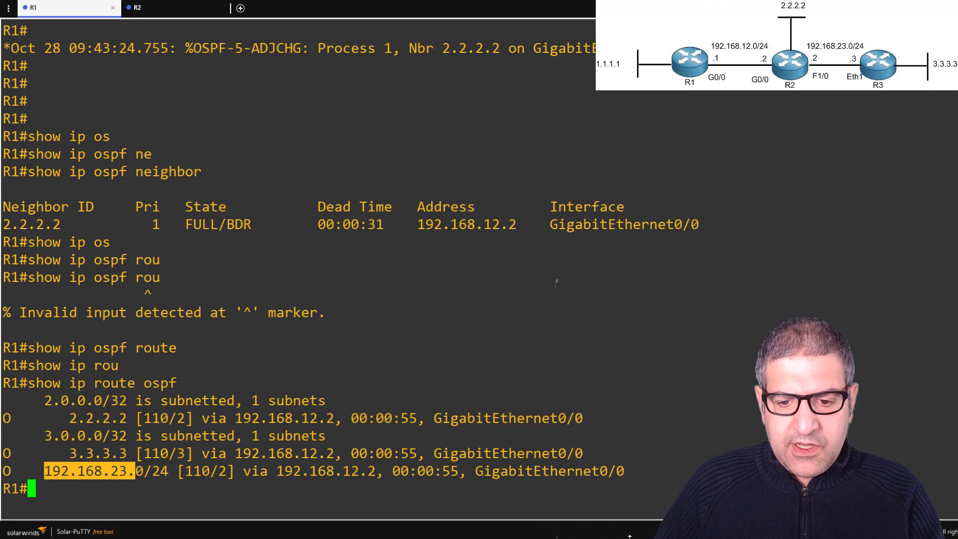
key(alt+Tab)
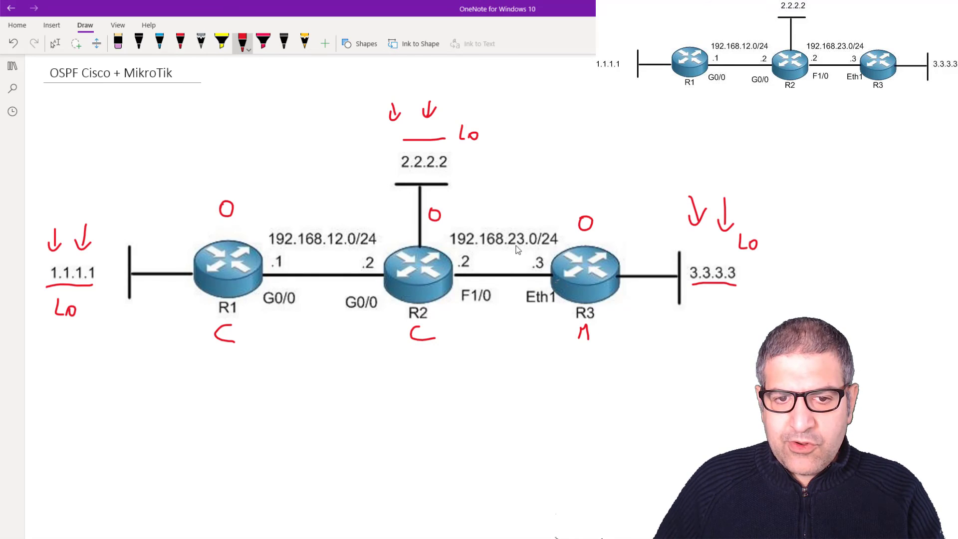
key(alt+Tab)
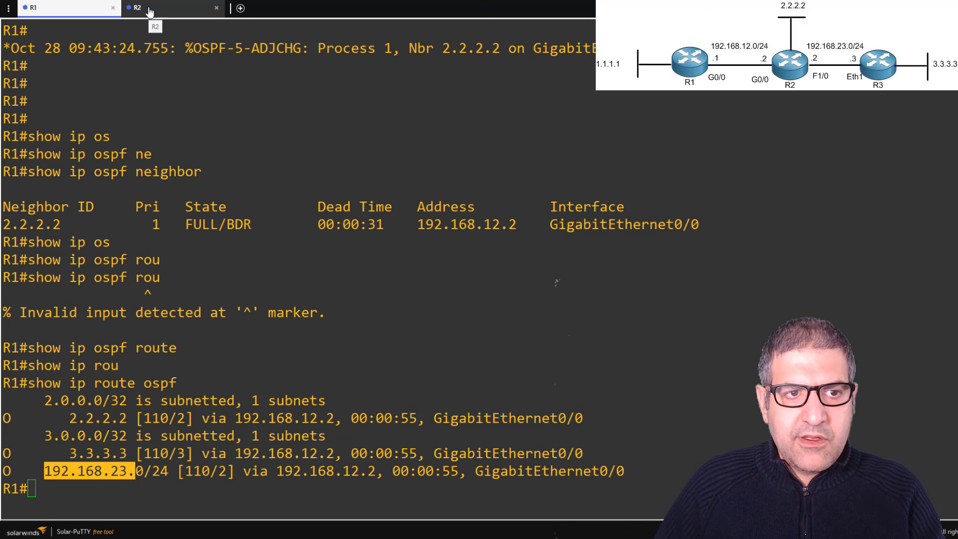
- On R2, list the OSPF-learned routes with 'show ip route ospf'
click(163, 12)
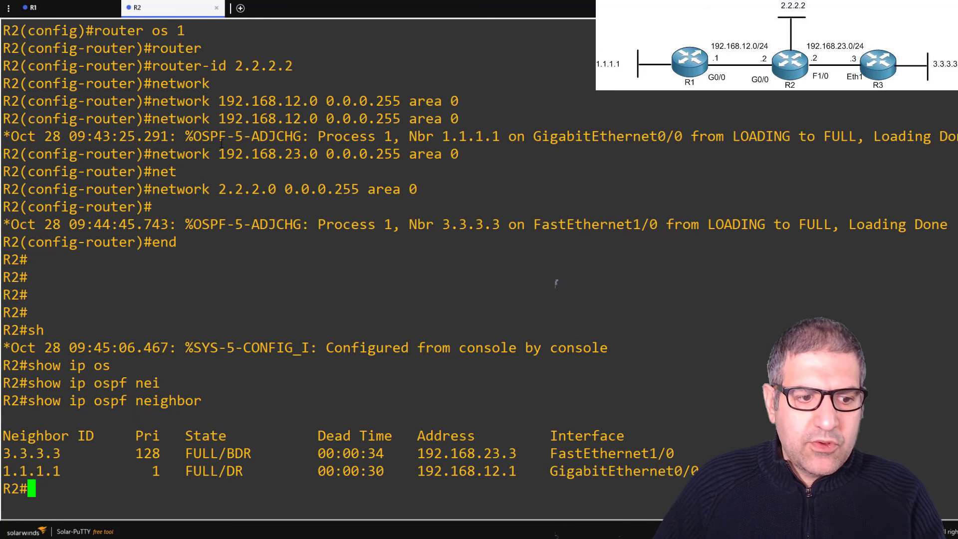
text(show ip route os)
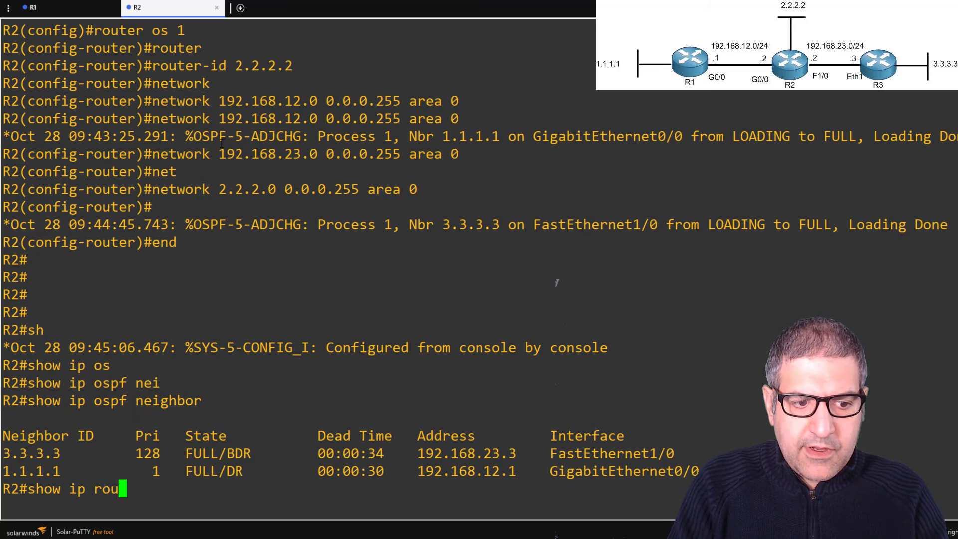
key(Tab)
key(Return)
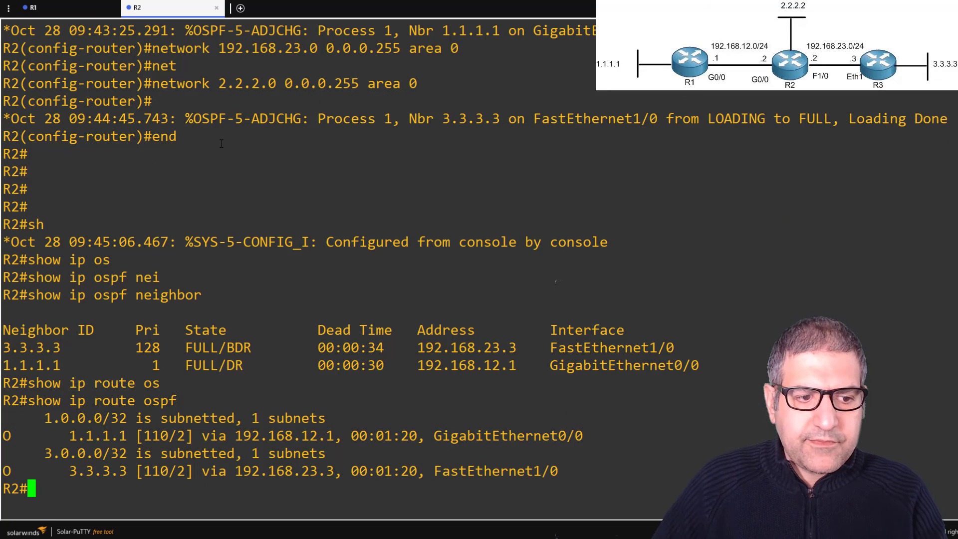
- Highlight R2's 1.1.1.1 and 3.3.3.3 route entries, then return to R3's WinBox neighbour list
drag(67, 439, 153, 436)
click(71, 471)
drag(70, 471, 140, 474)
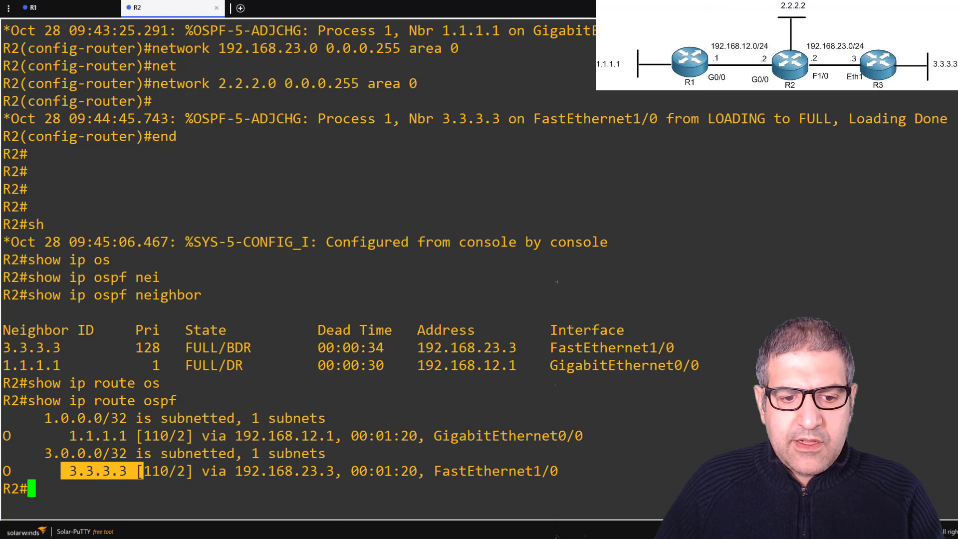
key(alt+Tab)
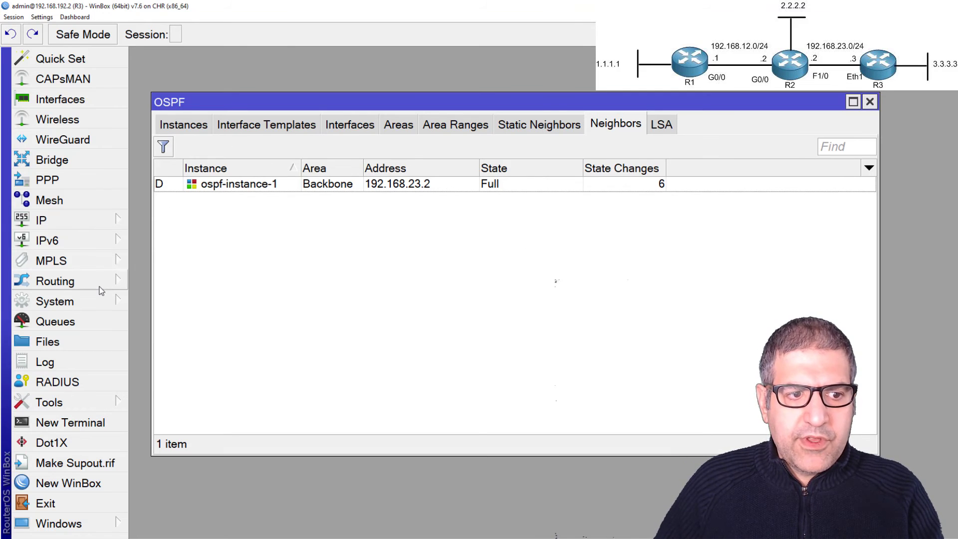
- Open R3's IP > Routes and point out OSPF routes to 1.1.1.1/32, 2.2.2.2/32, 192.168.12.0/24
click(72, 226)
click(182, 305)
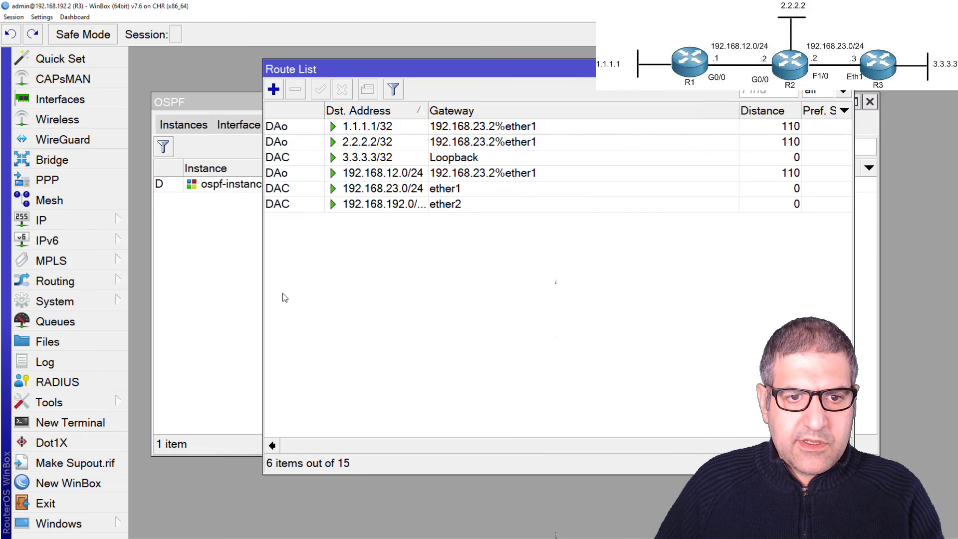
click(293, 129)
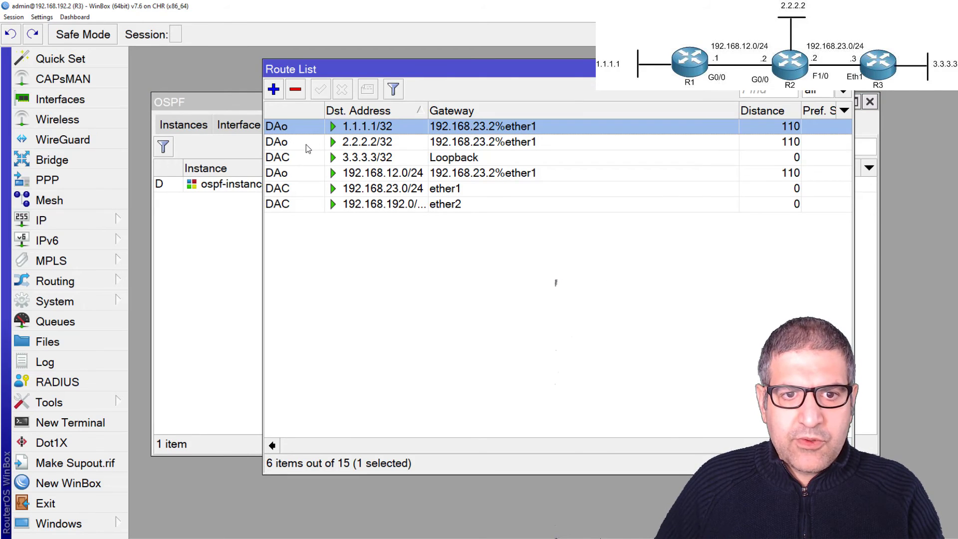
click(307, 145)
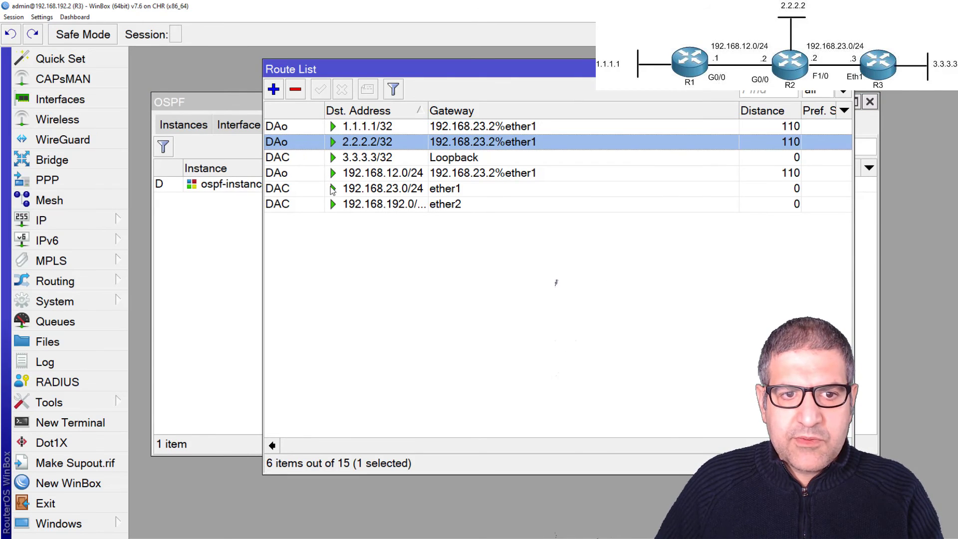
click(313, 174)
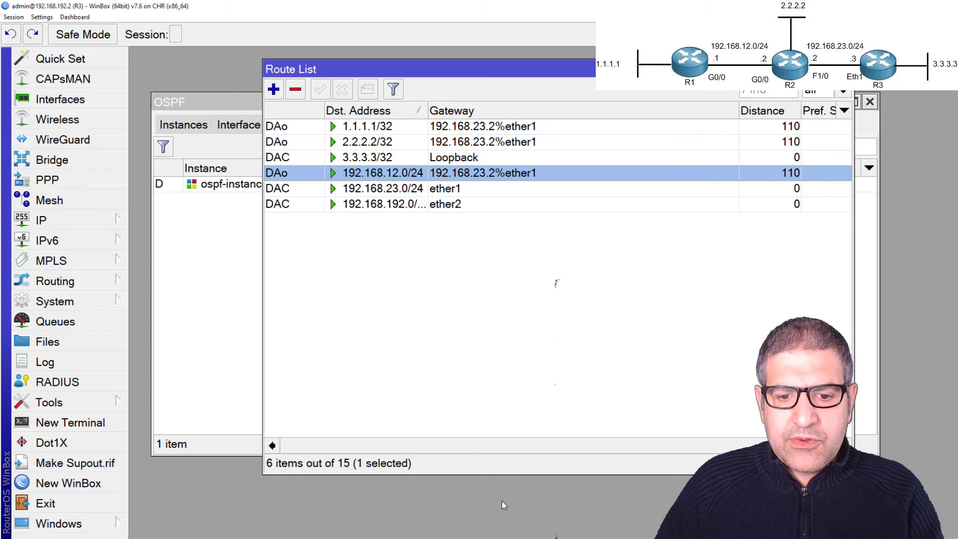
key(alt+Tab)
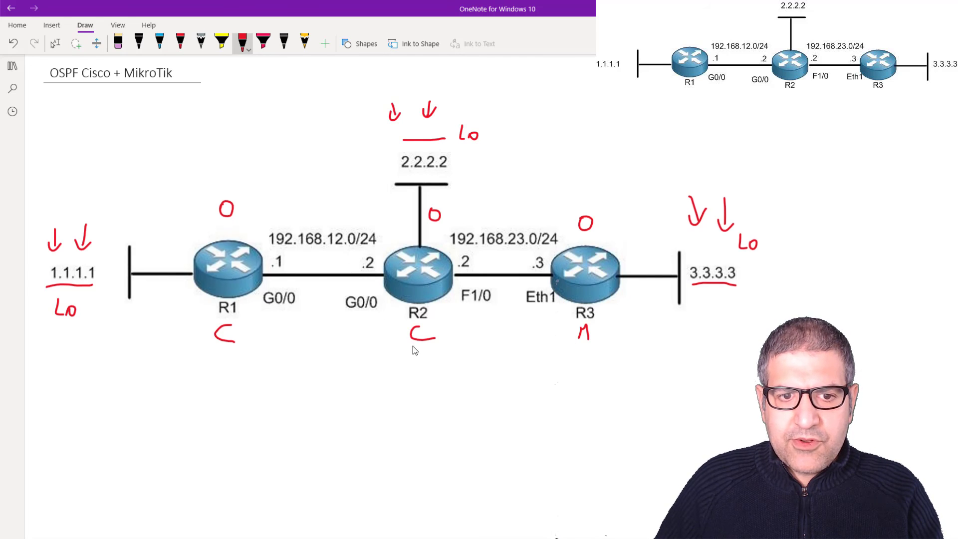
key(alt+Tab)
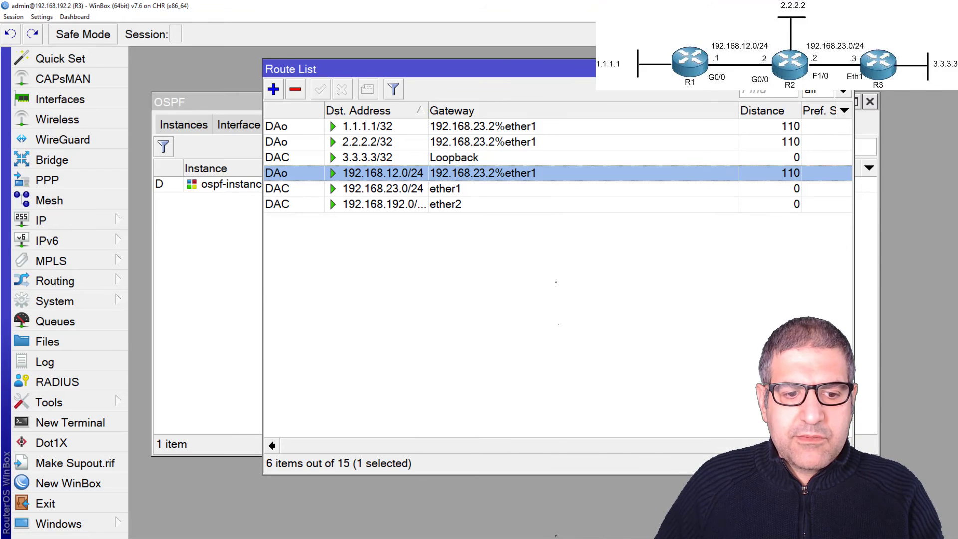
- On R1, run 'ping 2.2.2.2 source 1.1.1.1'
key(alt+Tab)
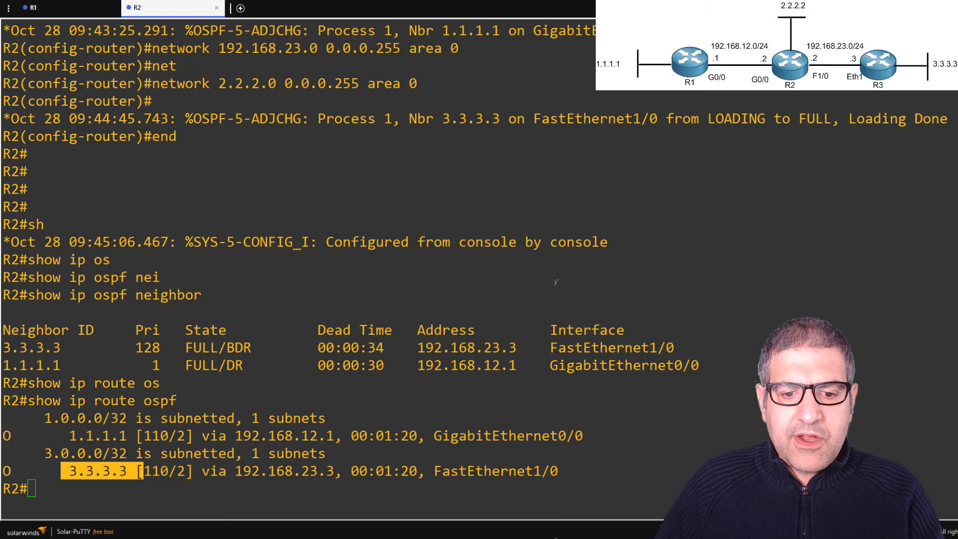
click(53, 9)
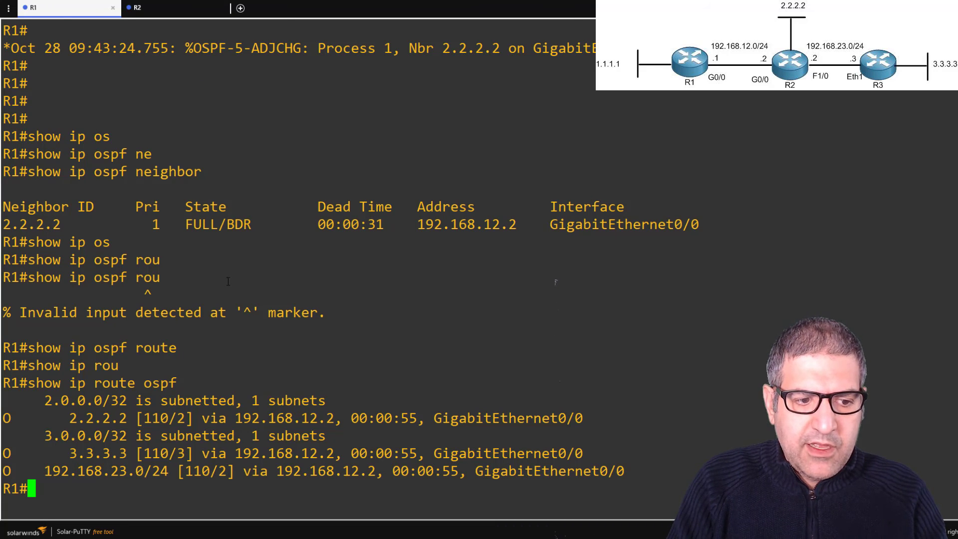
text(ping 2.2.2.)
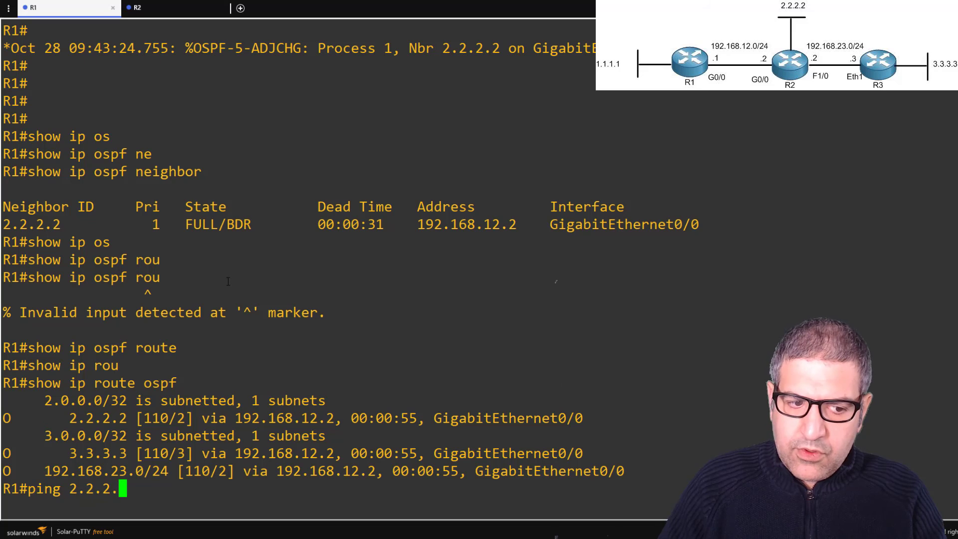
text(2 sr)
key(Tab)
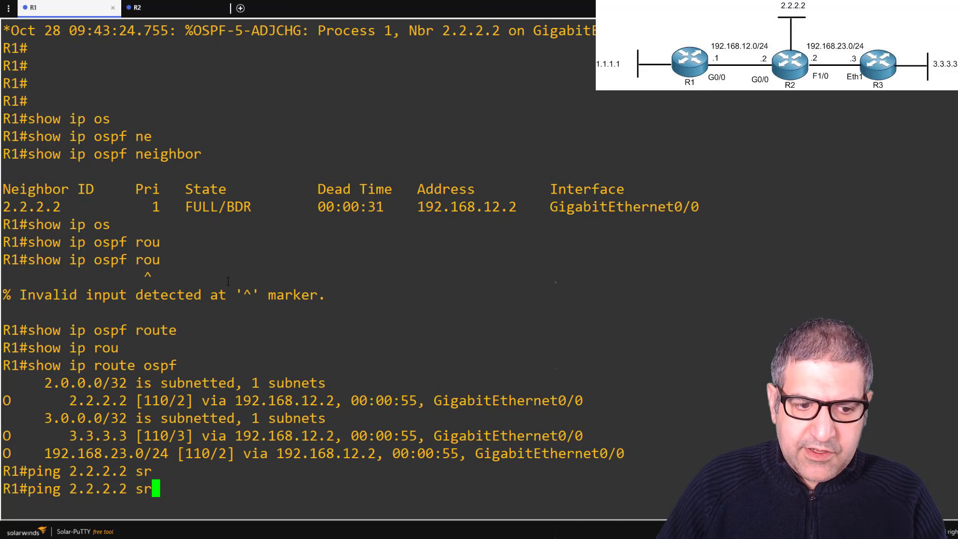
key(BackSpace)
text(ou)
key(Tab)
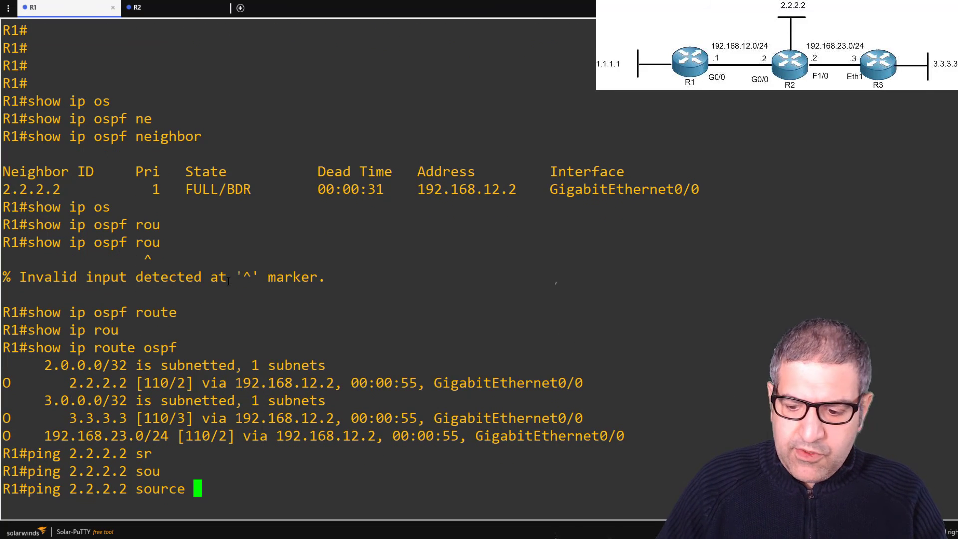
text(1.1.1.1)
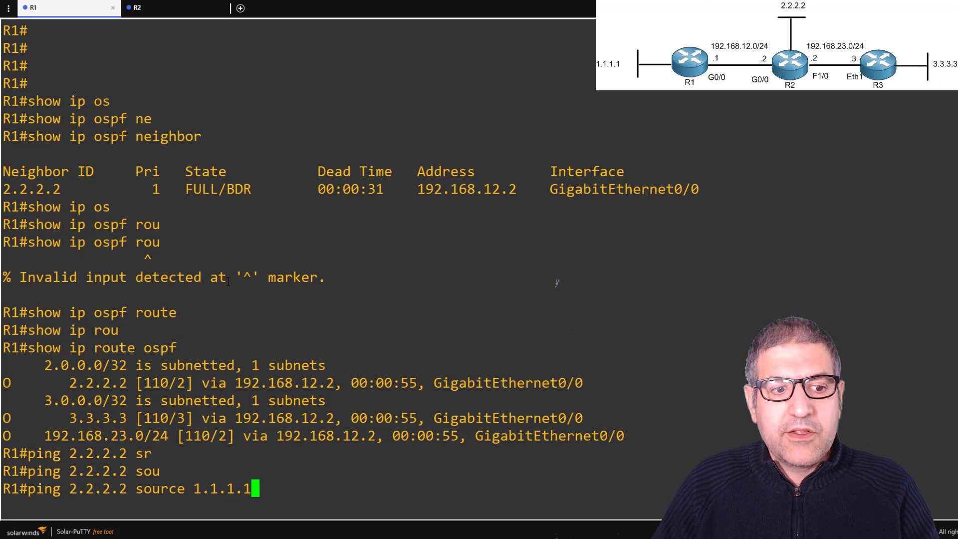
key(Return)
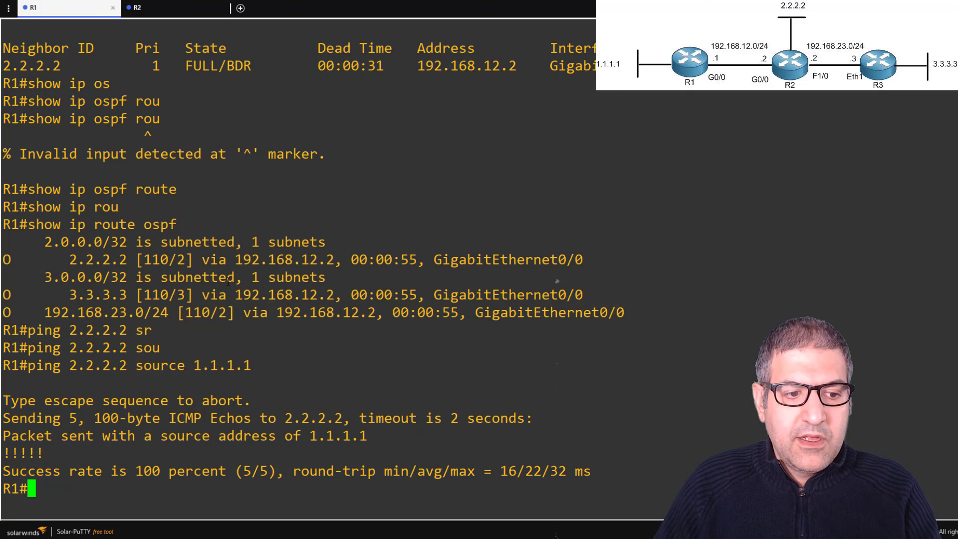
- Edit the previous command to ping 3.3.3.3 from source 1.1.1.1
key(Up)
key(Left)
key(Left)
key(Left)
key(Left)
key(Left)
key(Left)
key(Left)
key(Left)
key(Left)
key(Left)
key(Left)
key(Left)
key(Left)
key(Left)
key(Left)
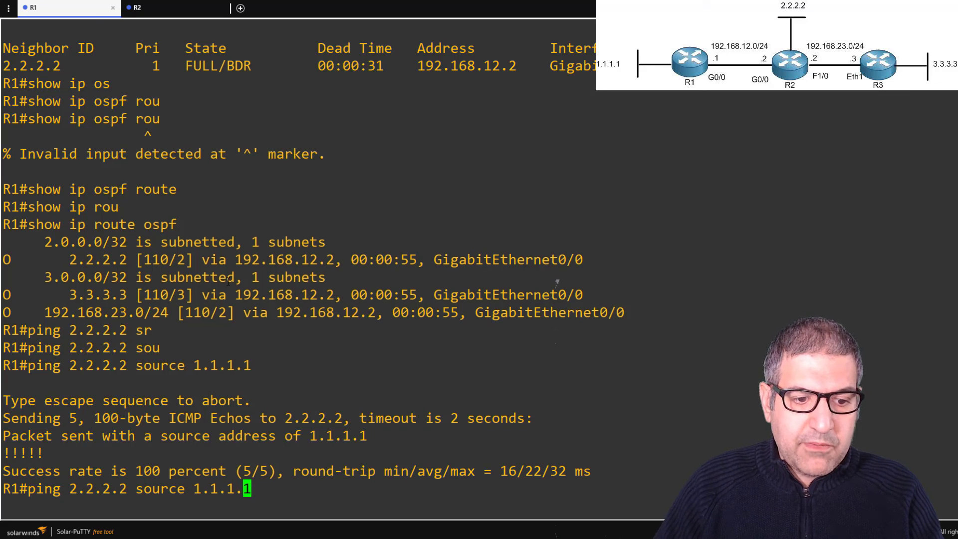
key(BackSpace)
key(BackSpace)
key(BackSpace)
key(BackSpace)
key(BackSpace)
key(BackSpace)
key(BackSpace)
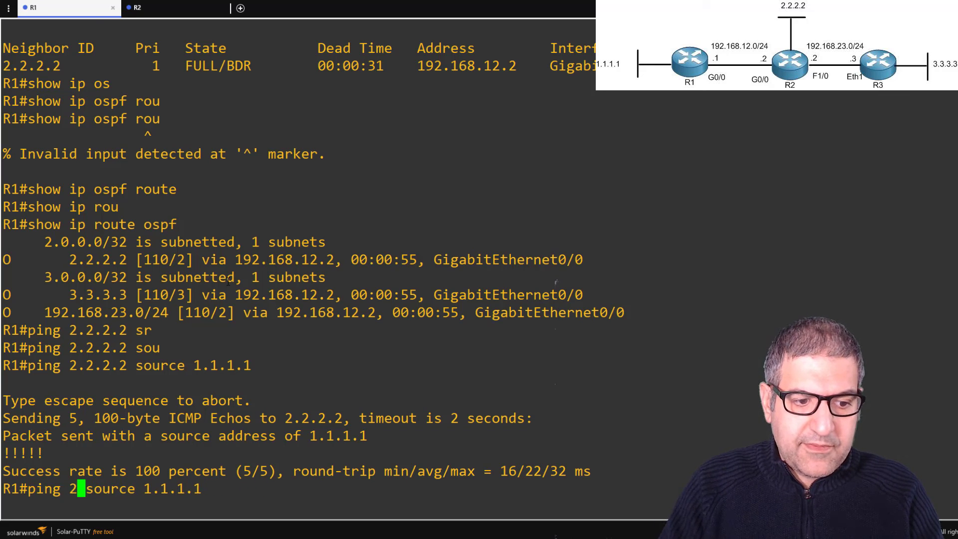
text(3.3.3)
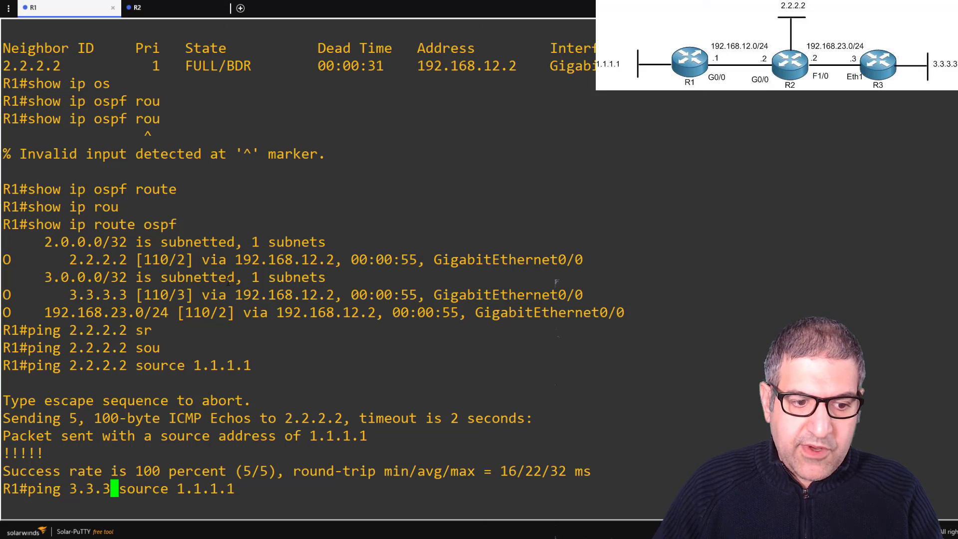
text(.3)
key(Return)
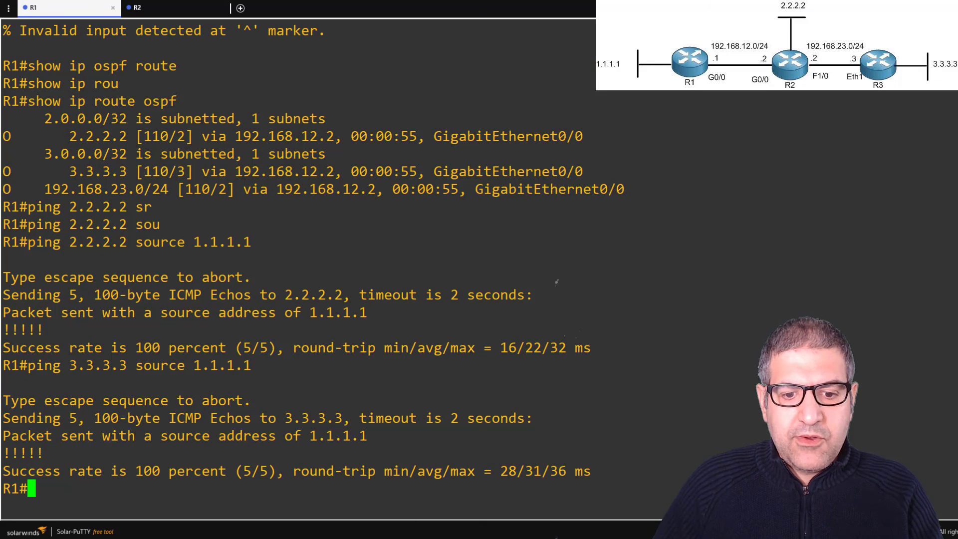
- In R3's Tools > Ping, ping 1.1.1.1 with source address 3.3.3.3
key(alt+Tab)
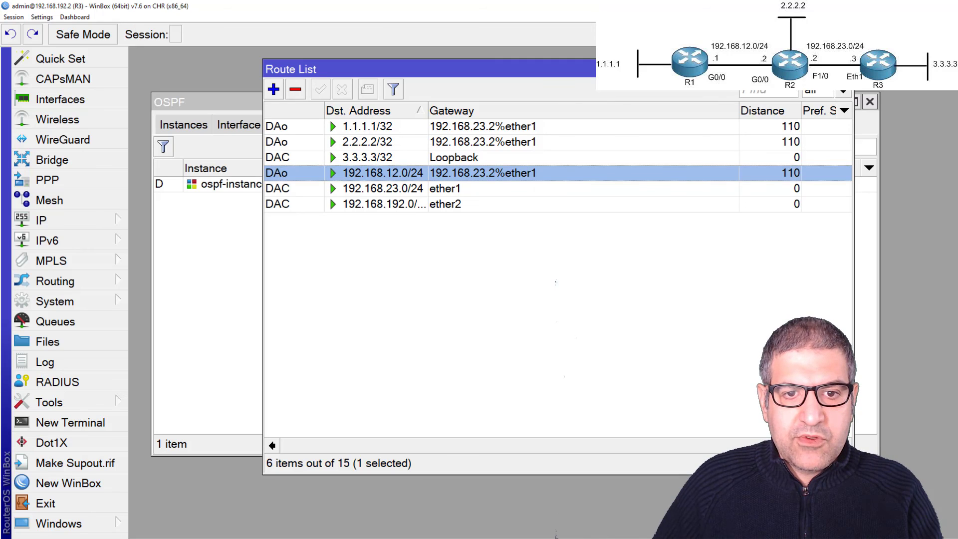
key(Escape)
key(Escape)
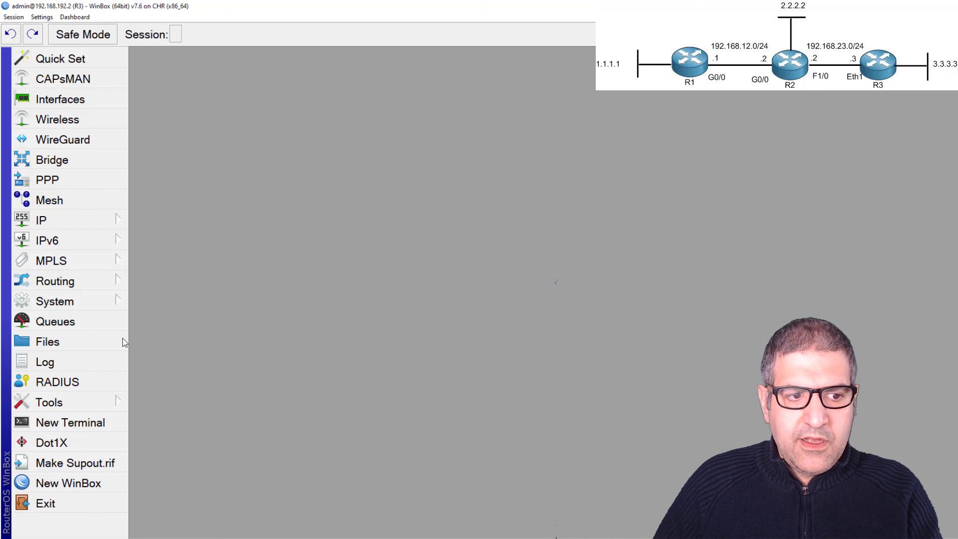
click(94, 402)
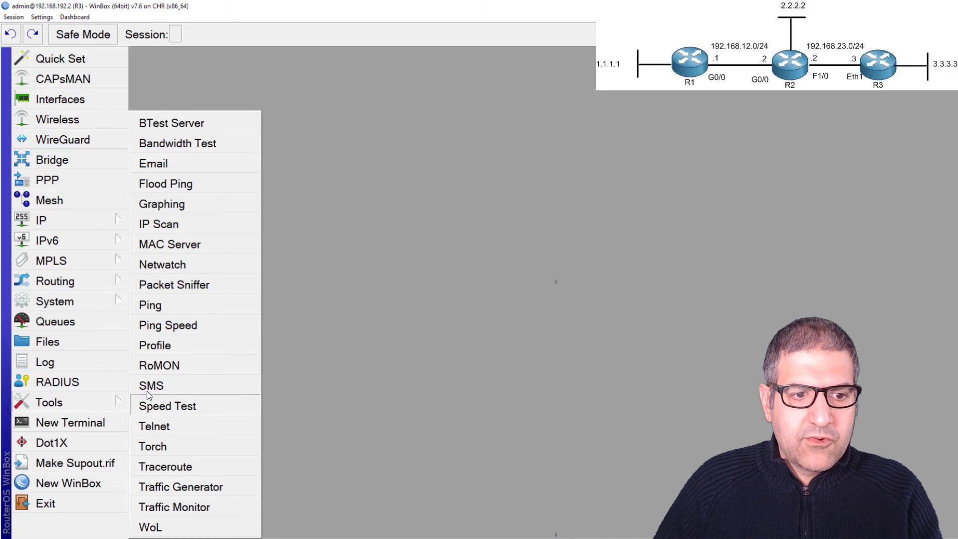
click(202, 305)
click(199, 81)
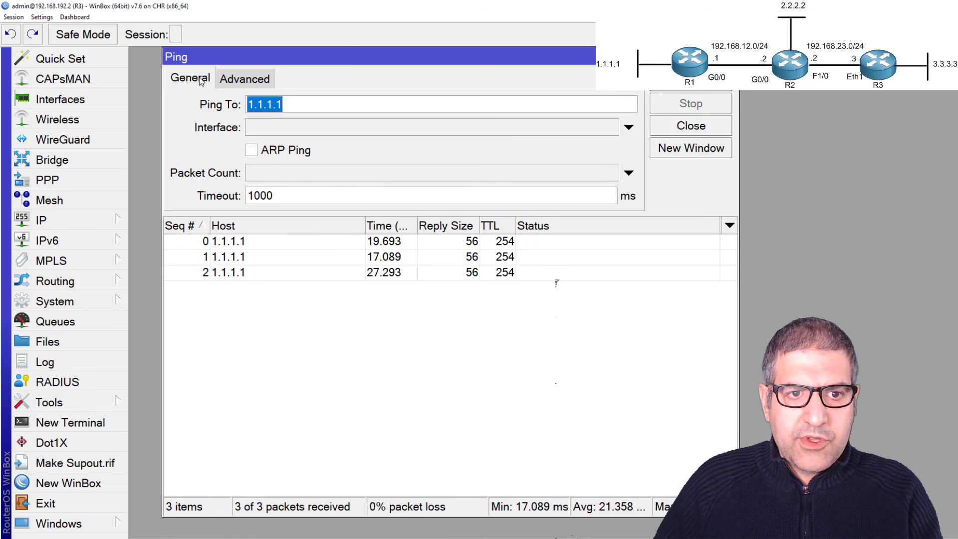
click(249, 79)
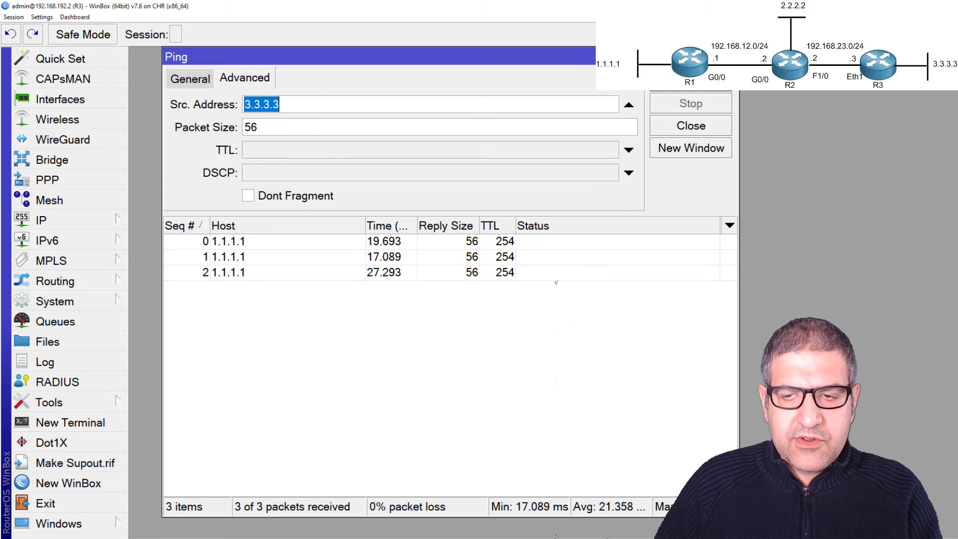
click(691, 81)
click(691, 103)
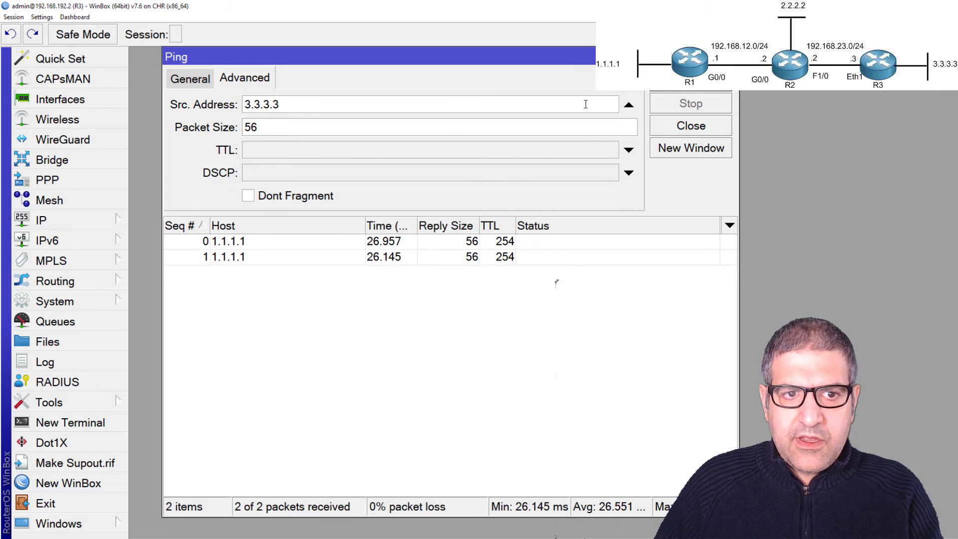
- Ping 2.2.2.2 from source 3.3.3.3 and stop after the replies
click(199, 82)
text(2)
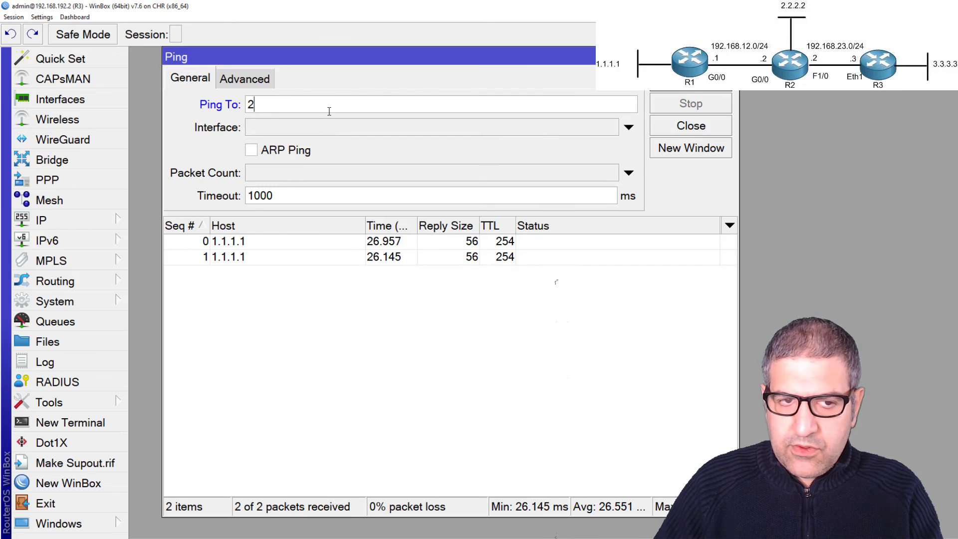
text(.2.2.2)
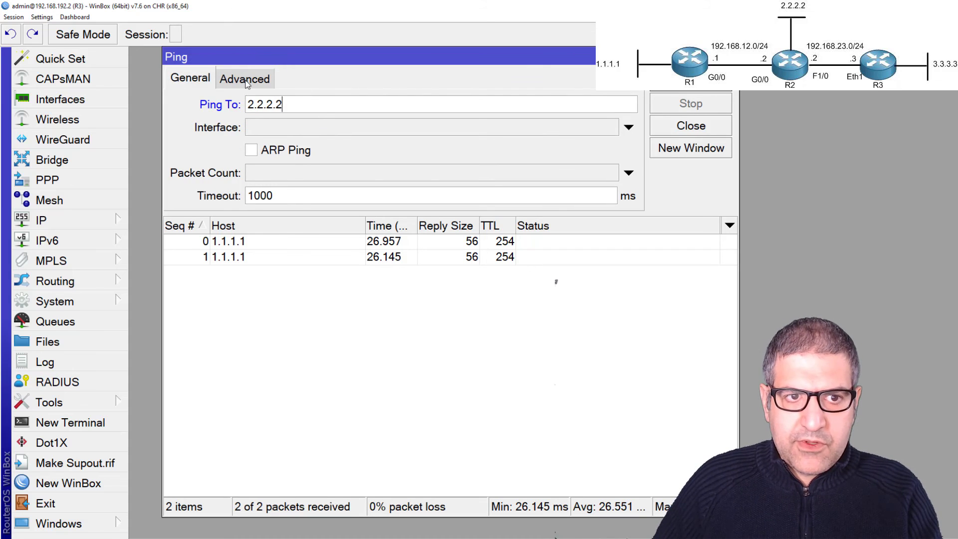
click(245, 80)
click(199, 82)
click(691, 81)
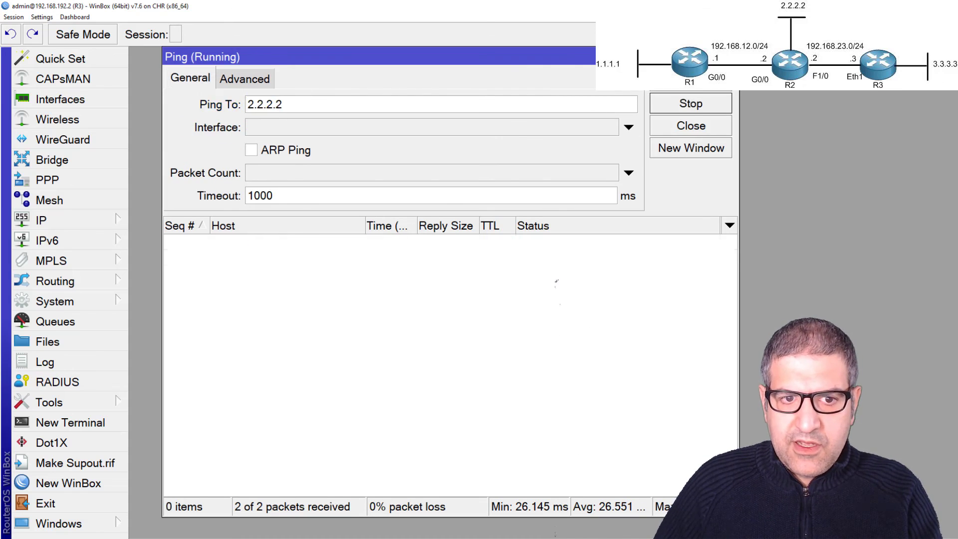
click(693, 106)
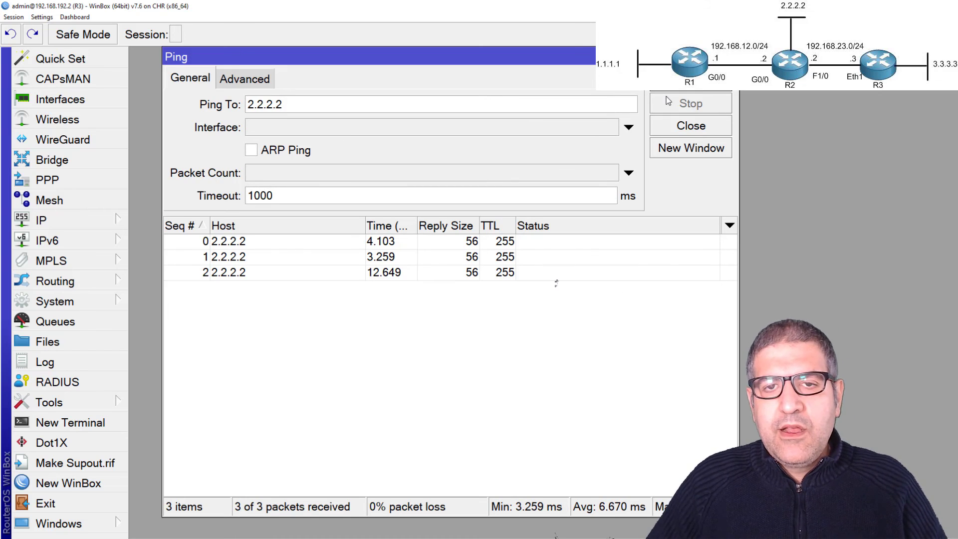